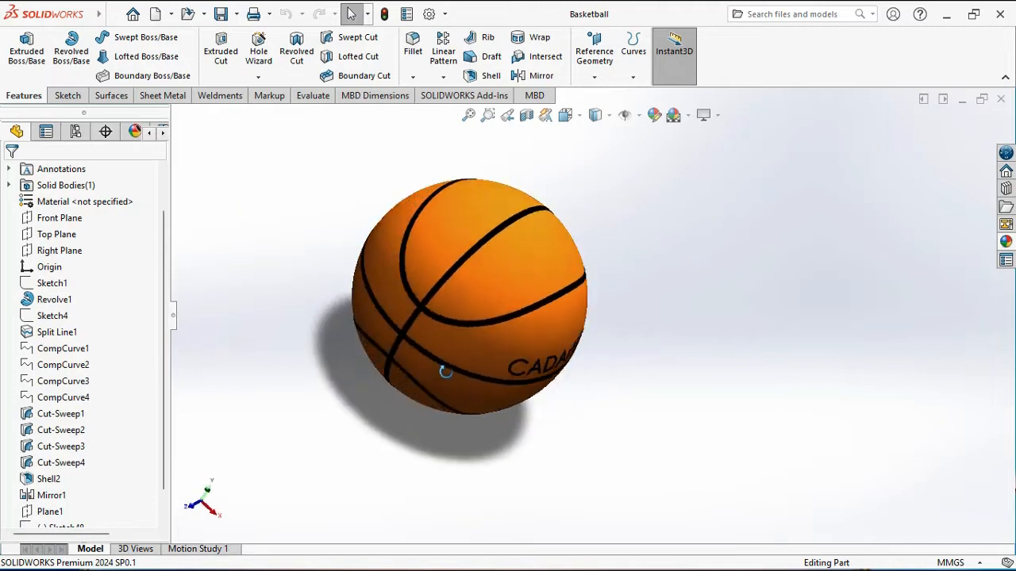
Switch from the finished basketball to the empty Part4 document and set its units to MMGS (millimeter, gram, second)
key("ctrl+7")
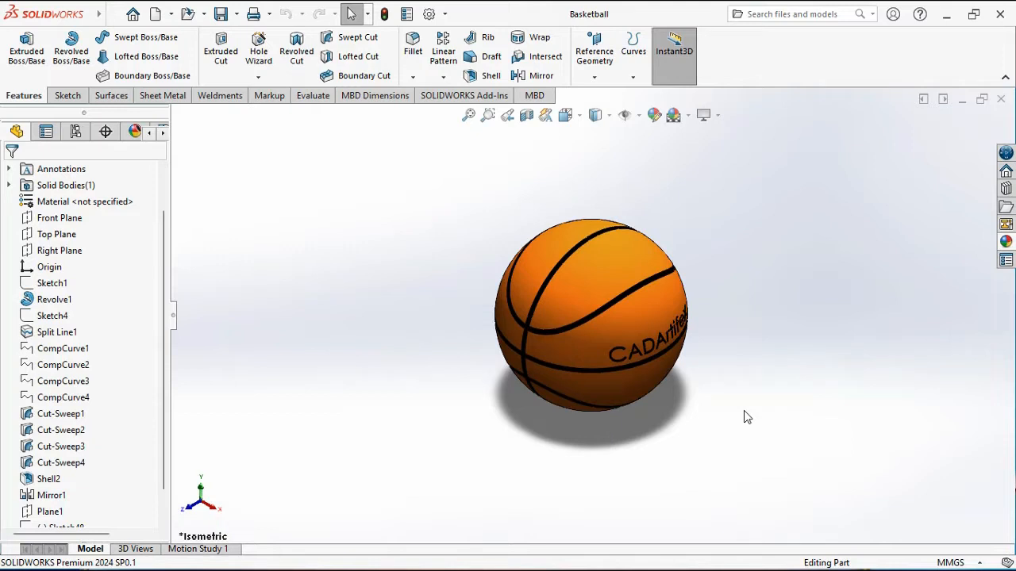
key("ctrl+Tab")
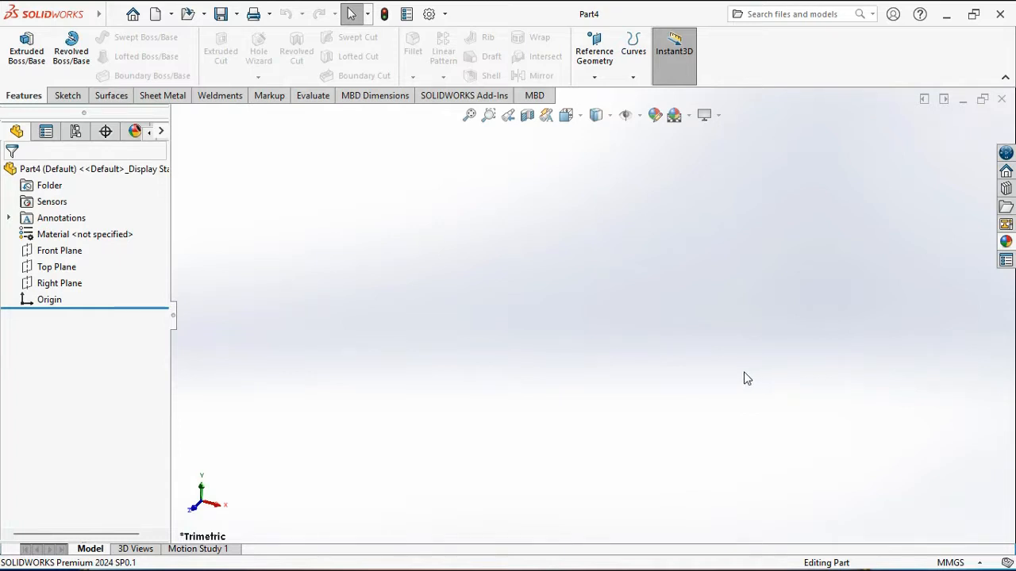
left_click(950, 563)
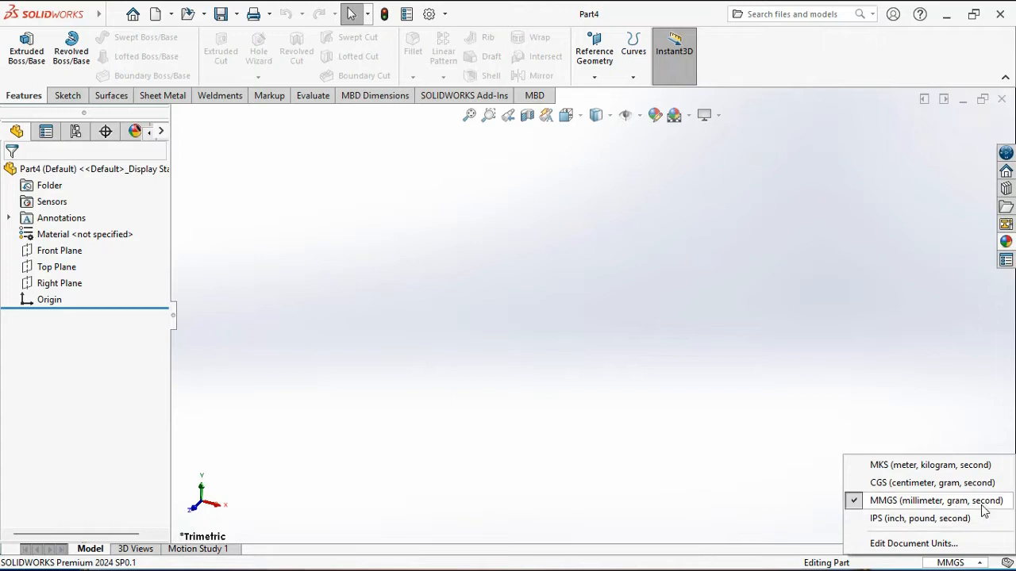
left_click(957, 563)
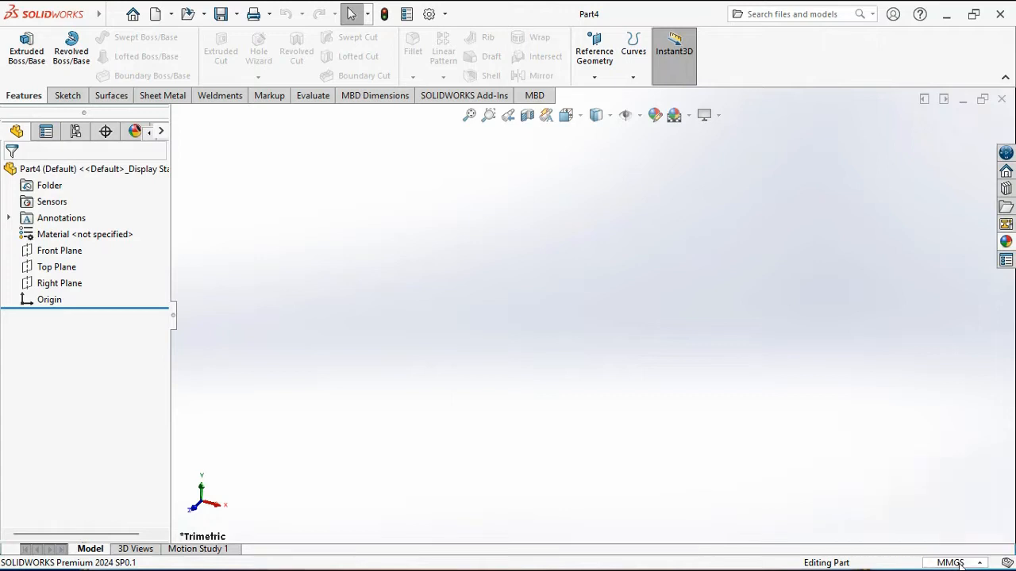
left_click(957, 563)
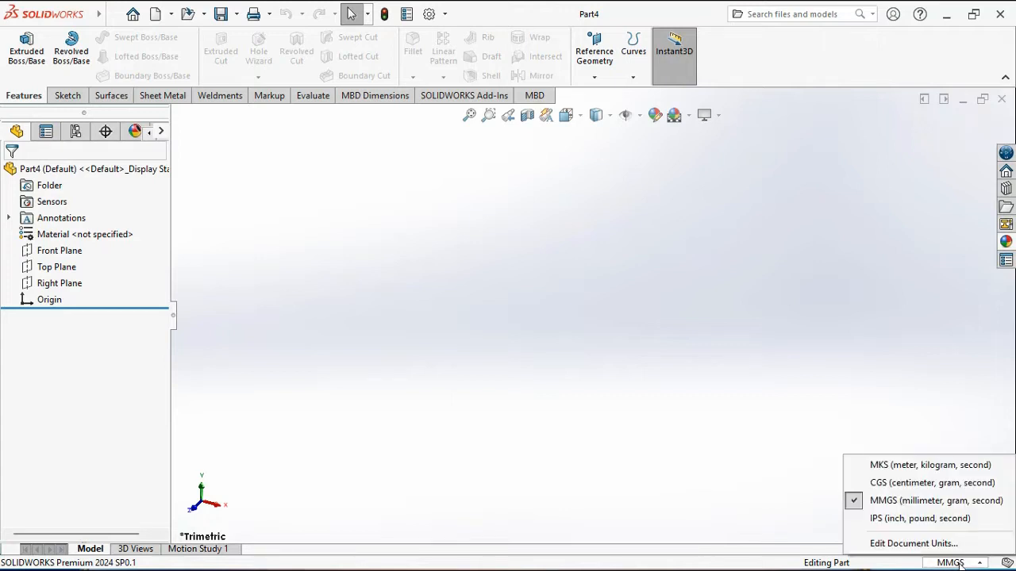
left_click(857, 504)
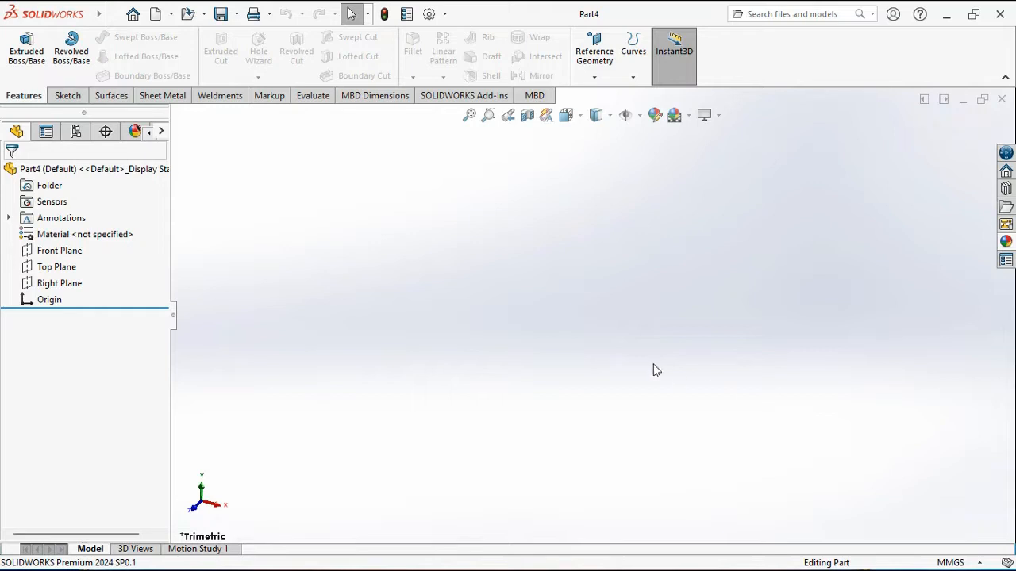
Start a sketch on the Front Plane and draw a circle centred on the origin with a radius of about 38 mm
left_click(68, 95)
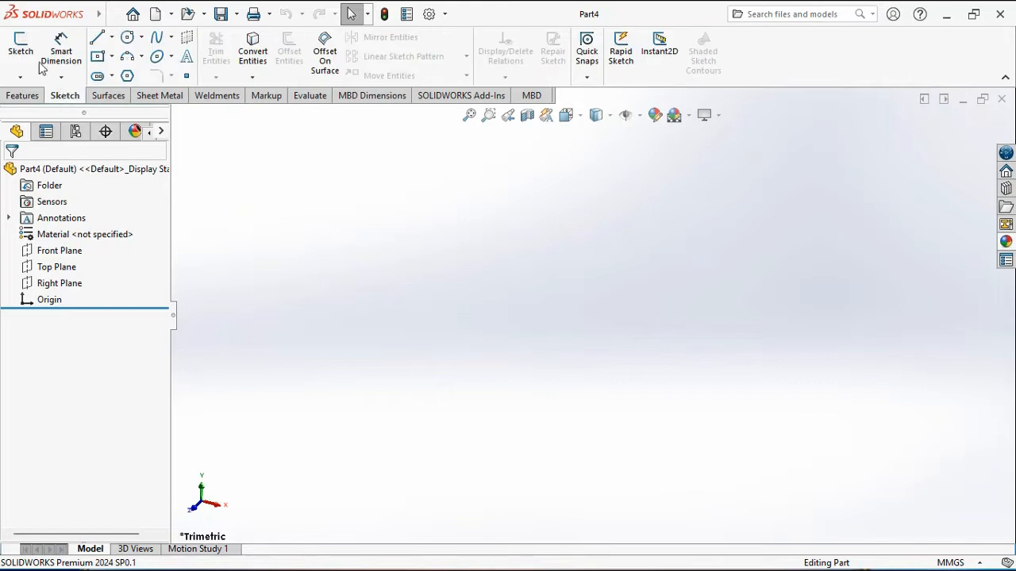
left_click(21, 49)
left_click(452, 211)
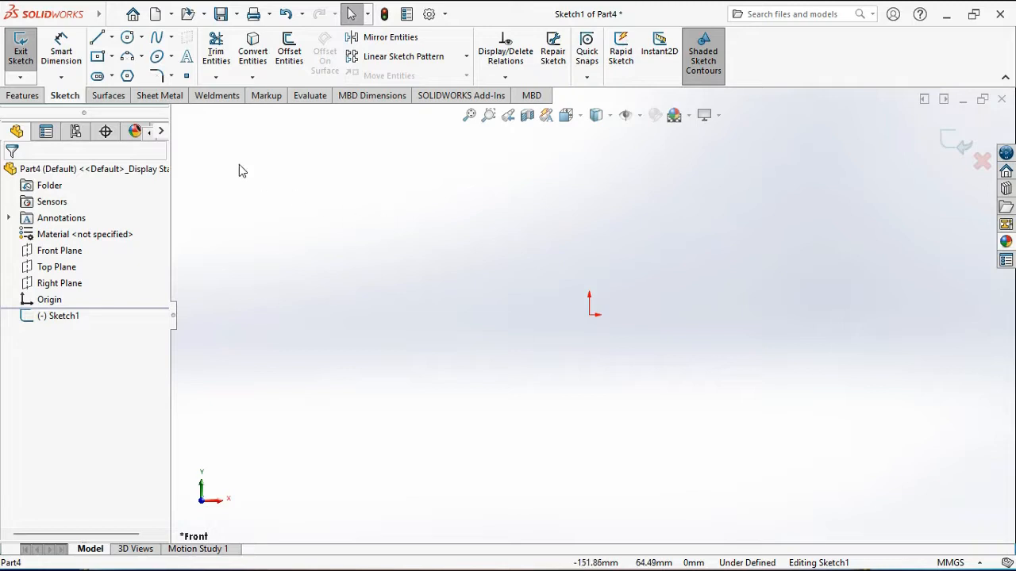
left_click(127, 37)
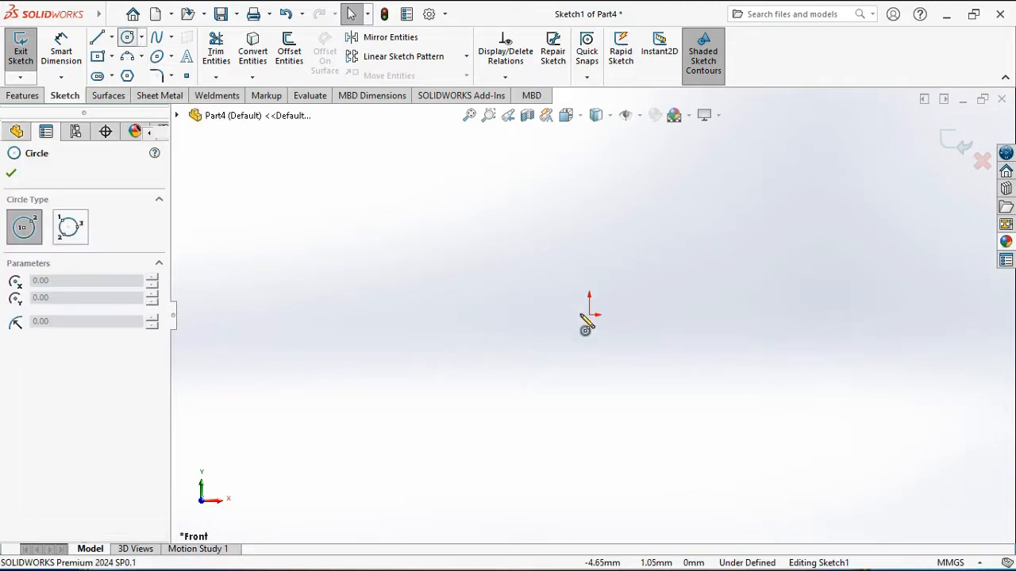
left_click(635, 256)
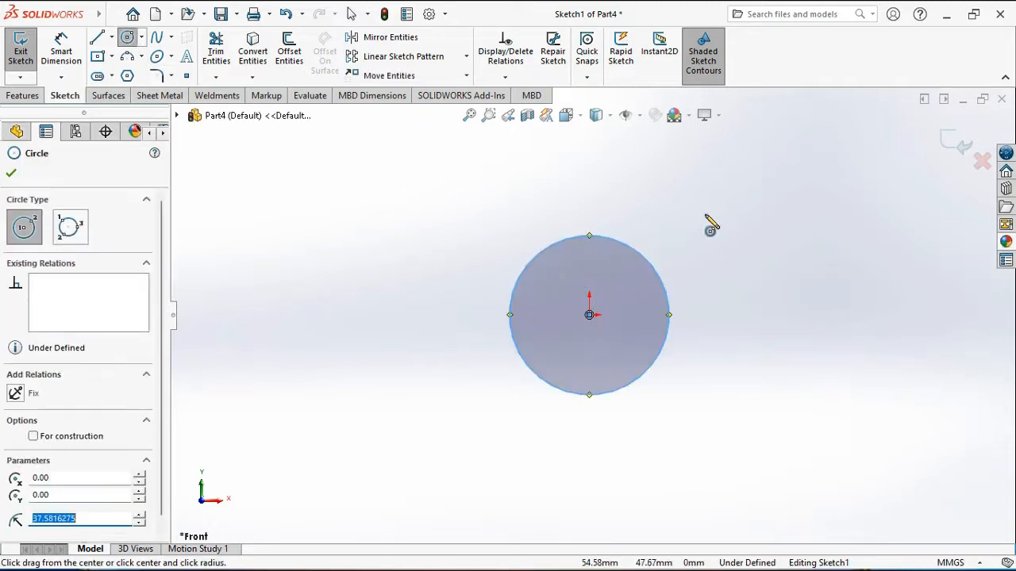
right_click(709, 222)
left_click(724, 226)
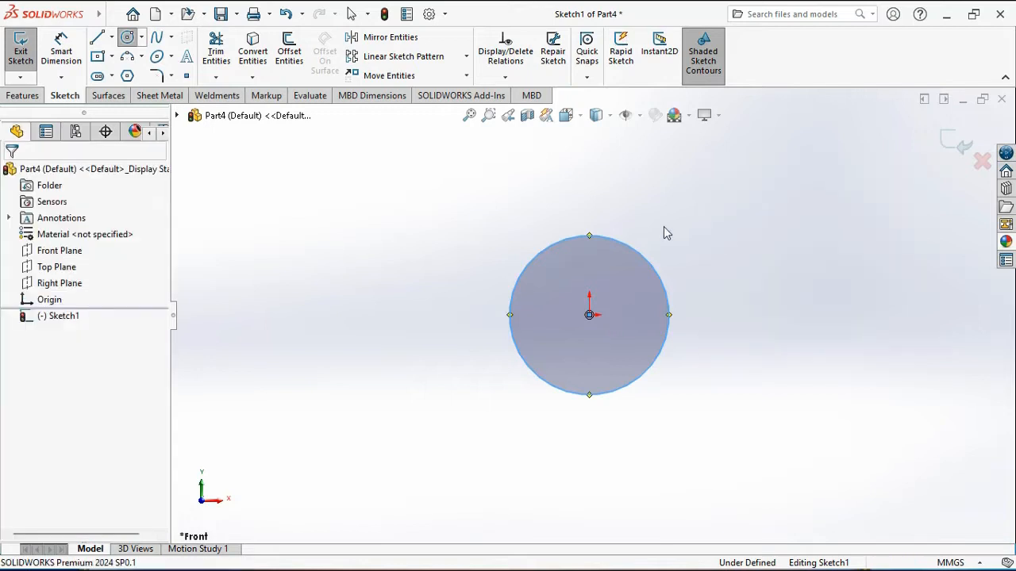
Draw a vertical midpoint line centred on the origin that spans the circle's full diameter
left_click(112, 38)
left_click(133, 92)
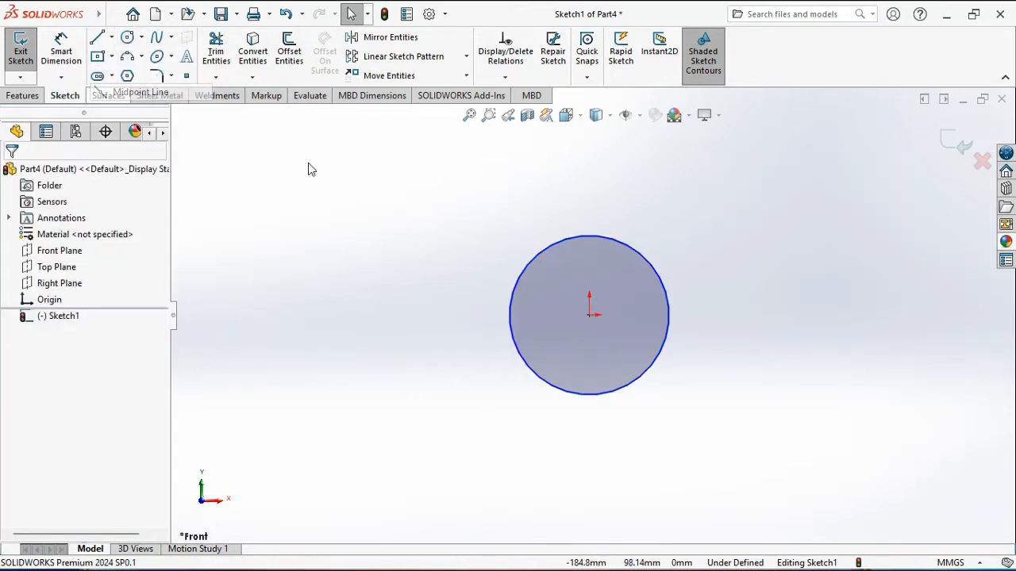
left_click(608, 332)
left_click(589, 235)
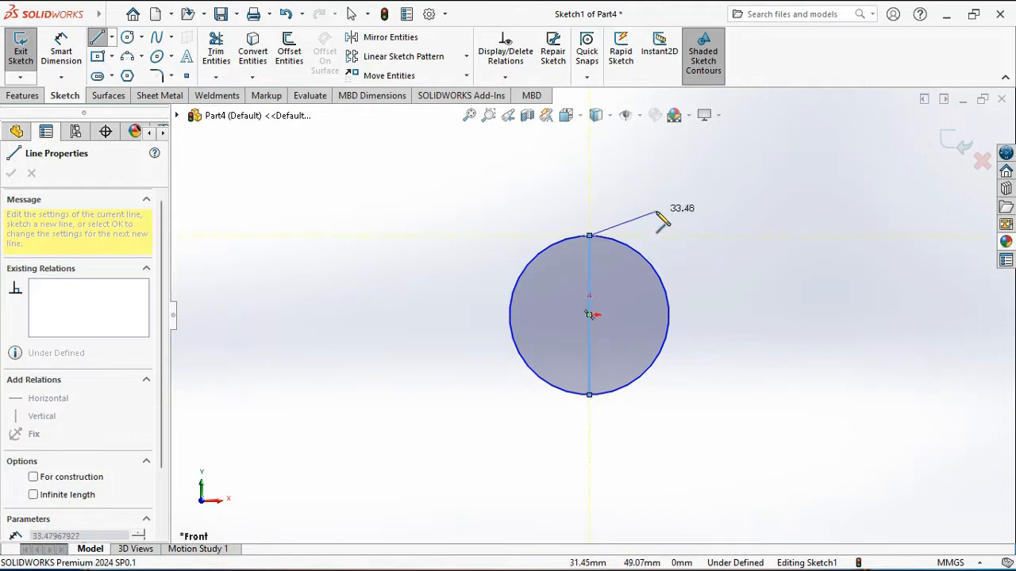
right_click(664, 208)
left_click(706, 220)
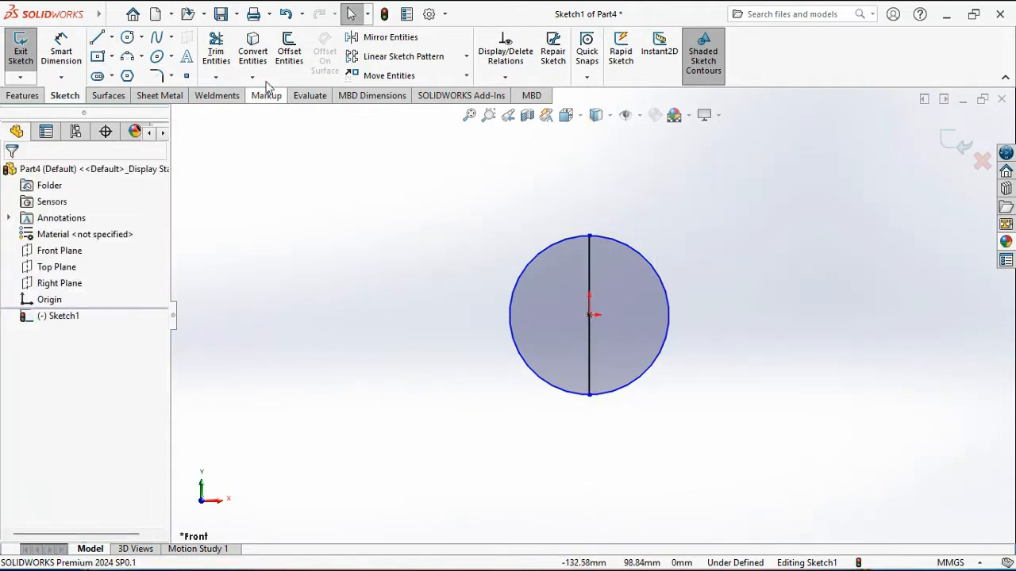
Trim away the half of the circle on the left side of the vertical line using Trim to closest
left_click(216, 52)
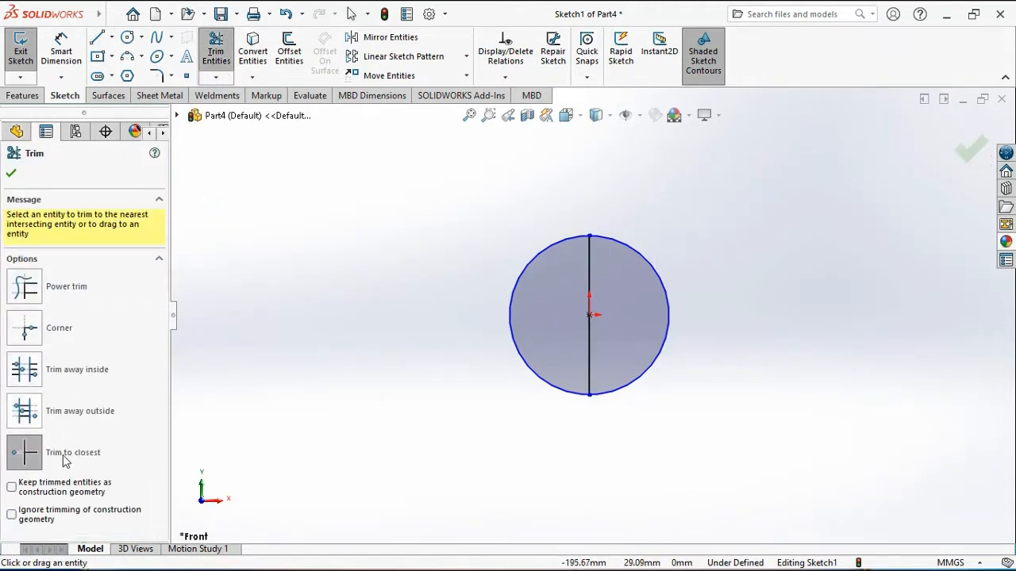
left_click(513, 305)
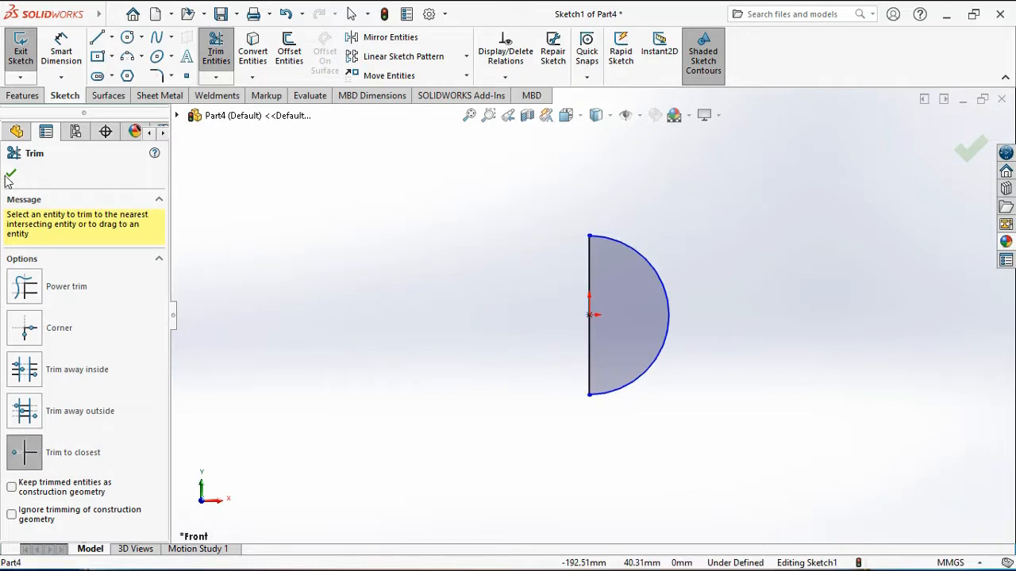
key("Escape")
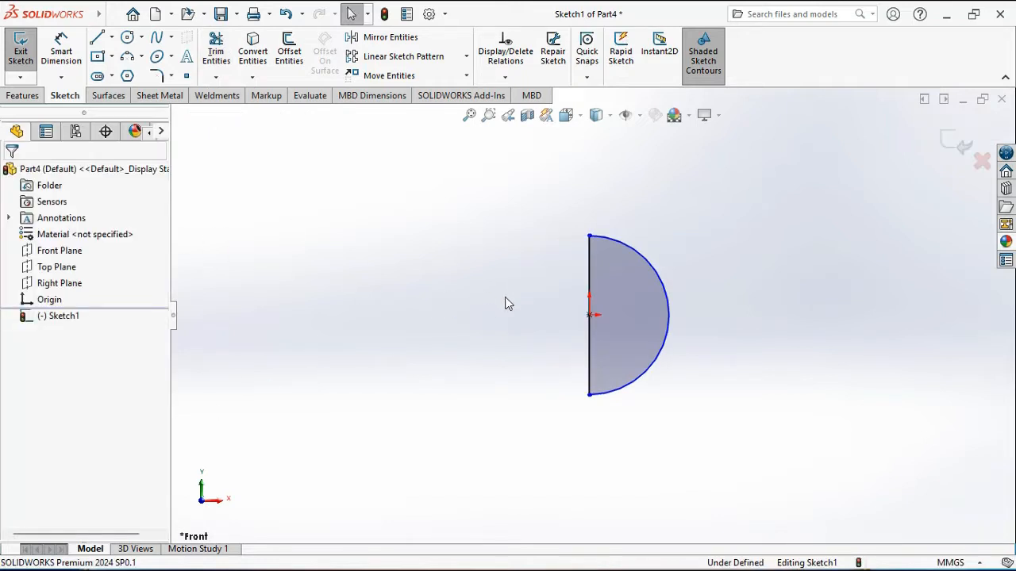
Dimension the semicircular arc with a radius of 62.5 mm and exit the sketch
left_click(61, 65)
left_click(644, 256)
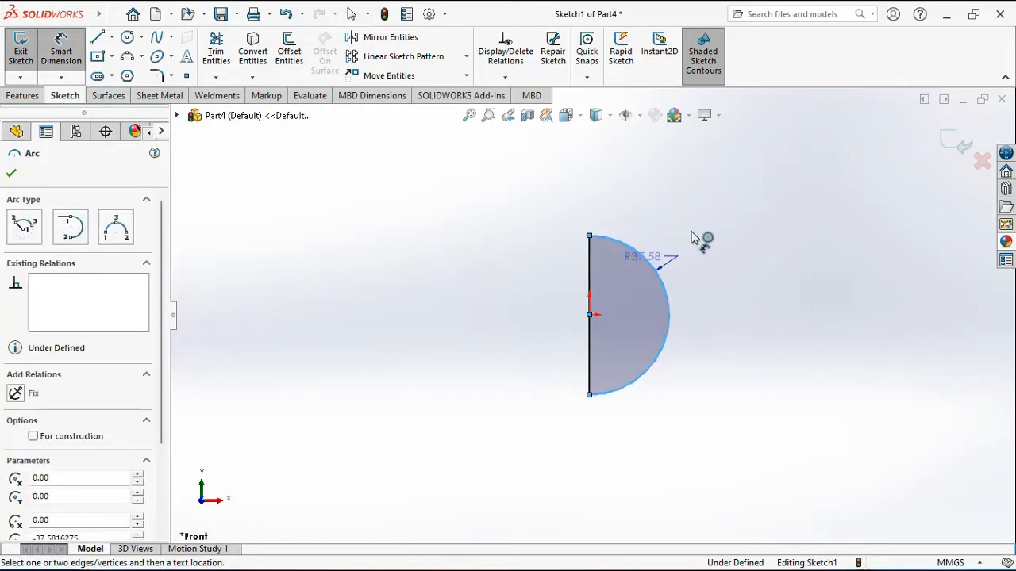
left_click(694, 234)
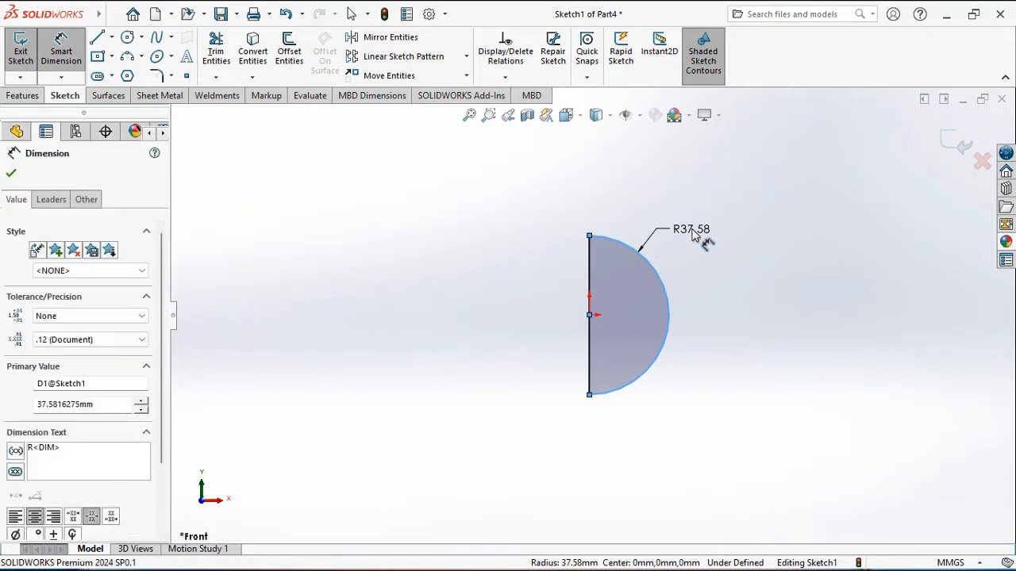
type("62.5")
key("Return")
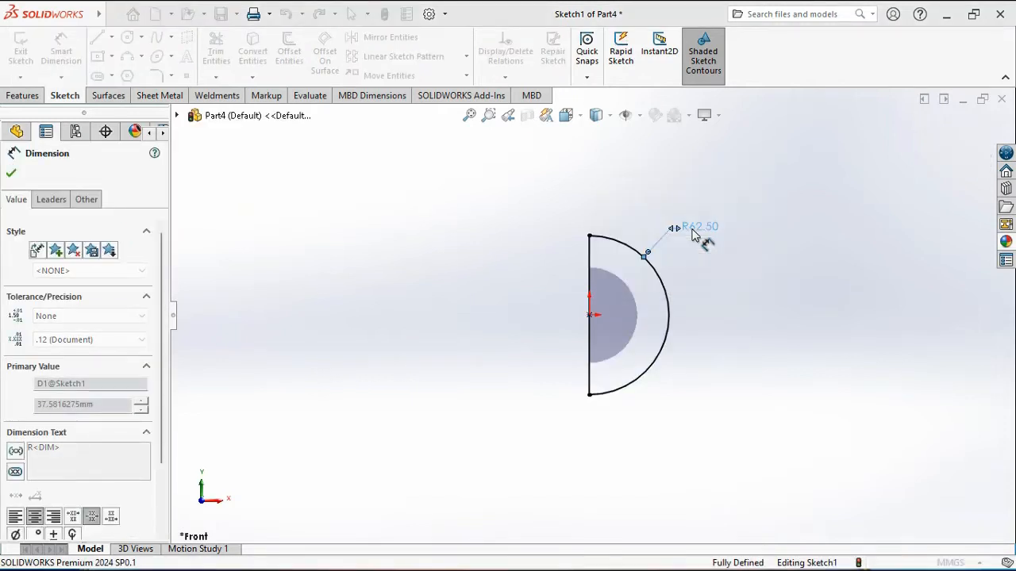
left_click(718, 292)
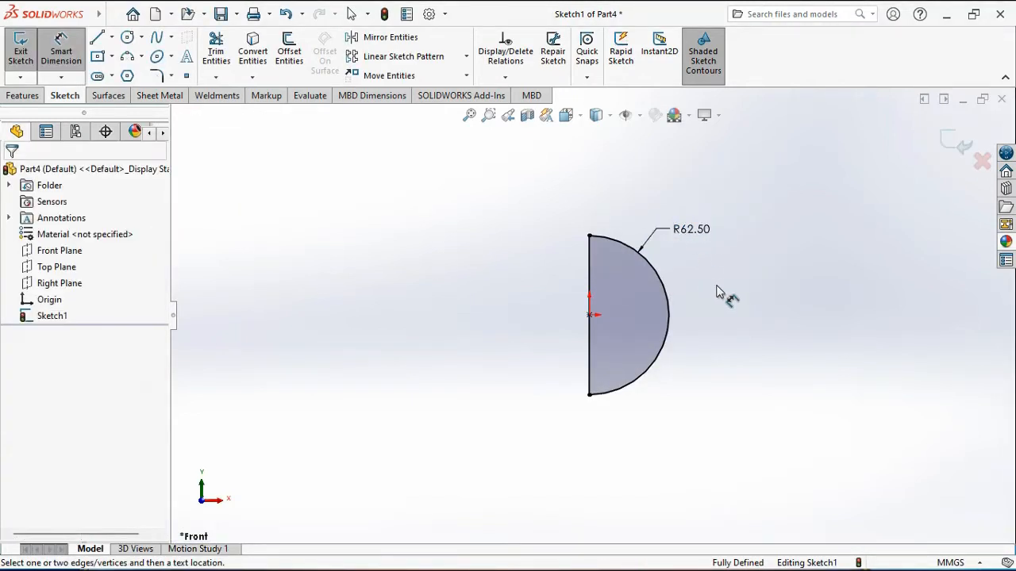
left_click(30, 53)
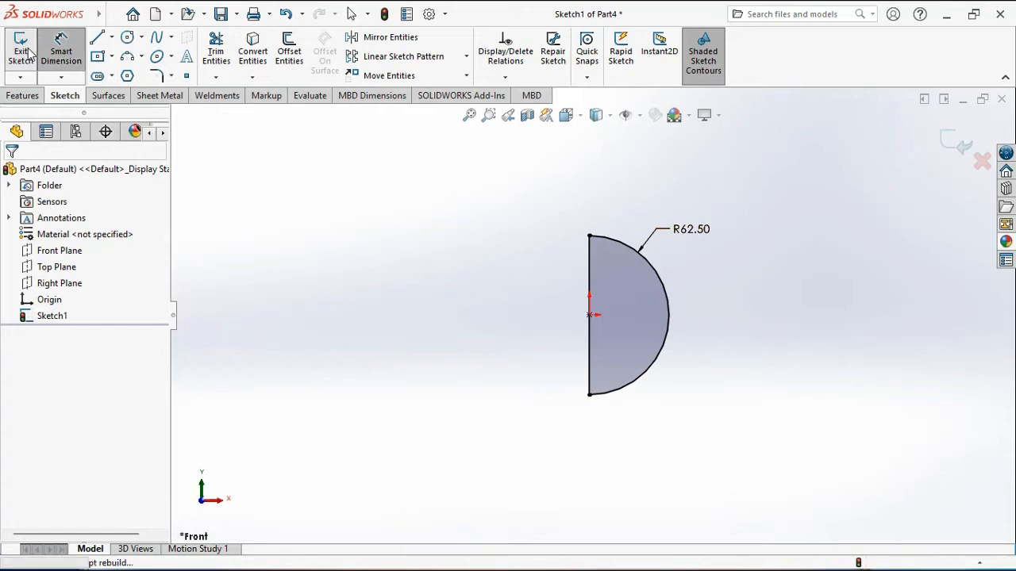
Revolve the semicircle profile 180 degrees about its straight vertical line to form a solid half-sphere
left_click(23, 95)
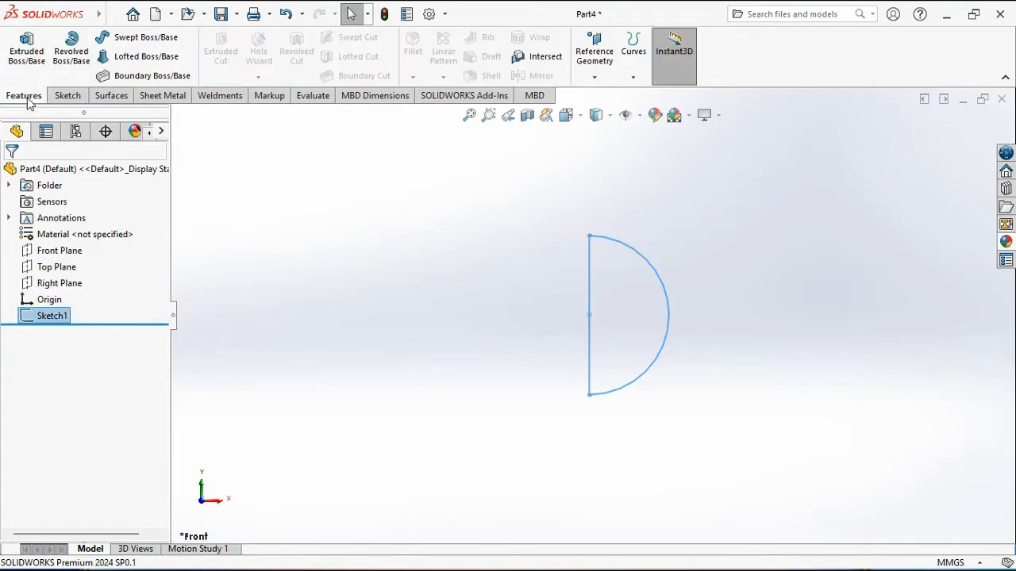
left_click(71, 56)
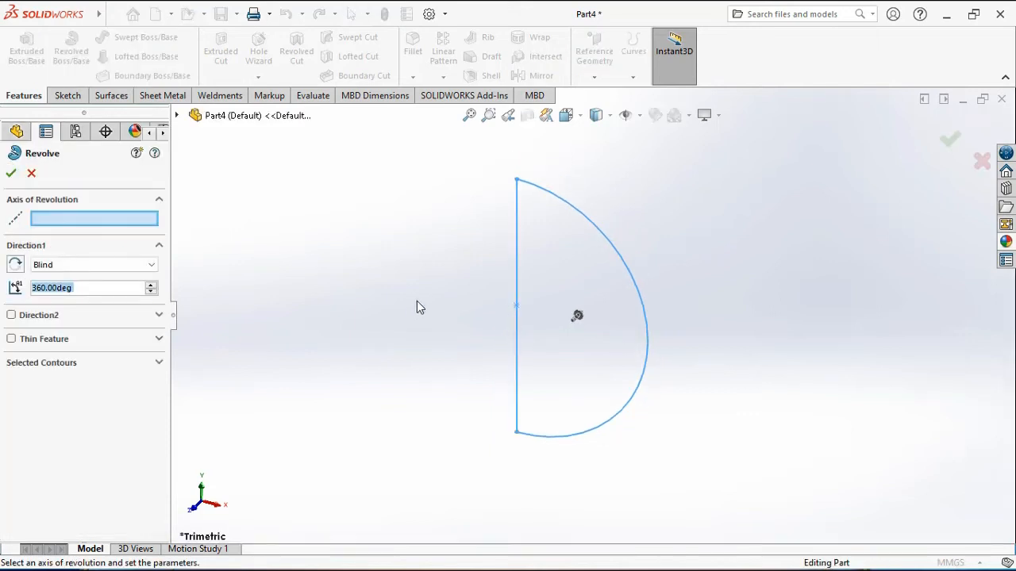
left_click(526, 276)
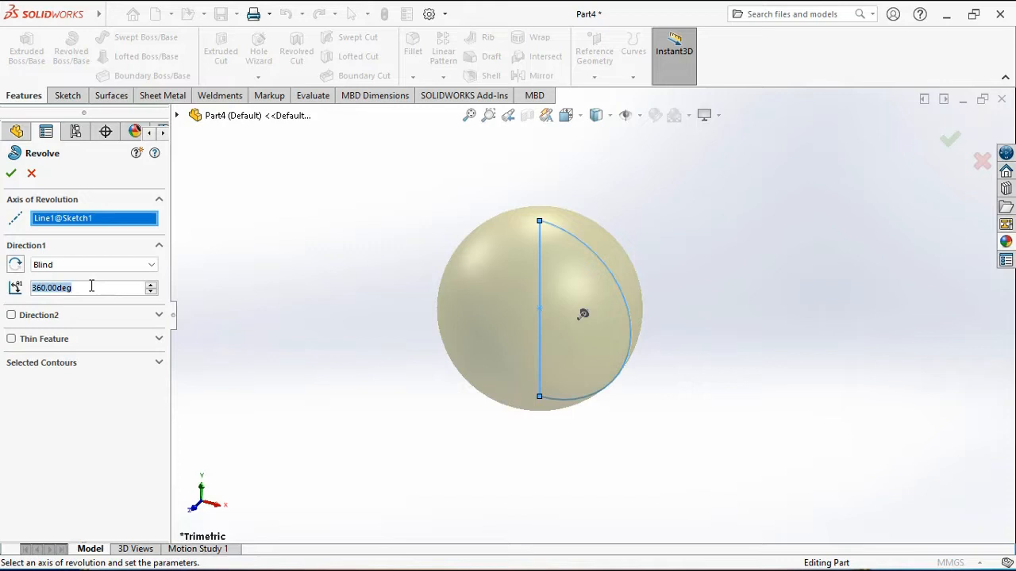
type("180")
key("Return")
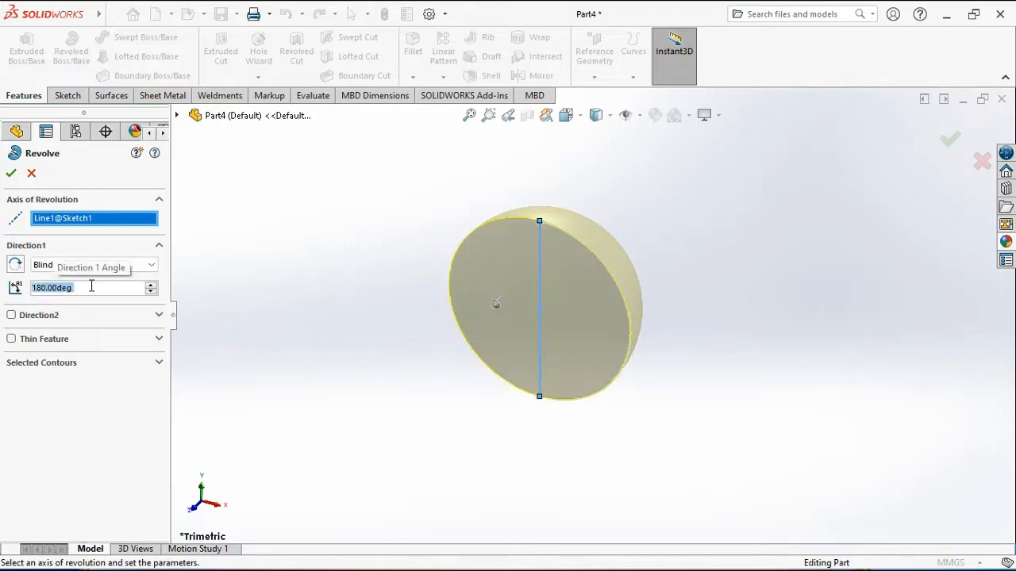
left_click(11, 175)
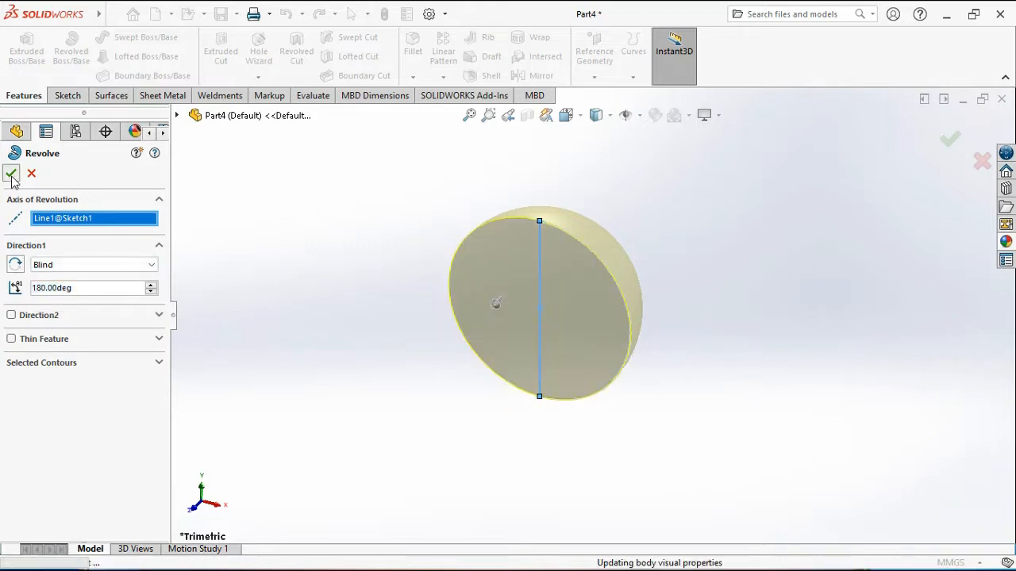
left_click(389, 299)
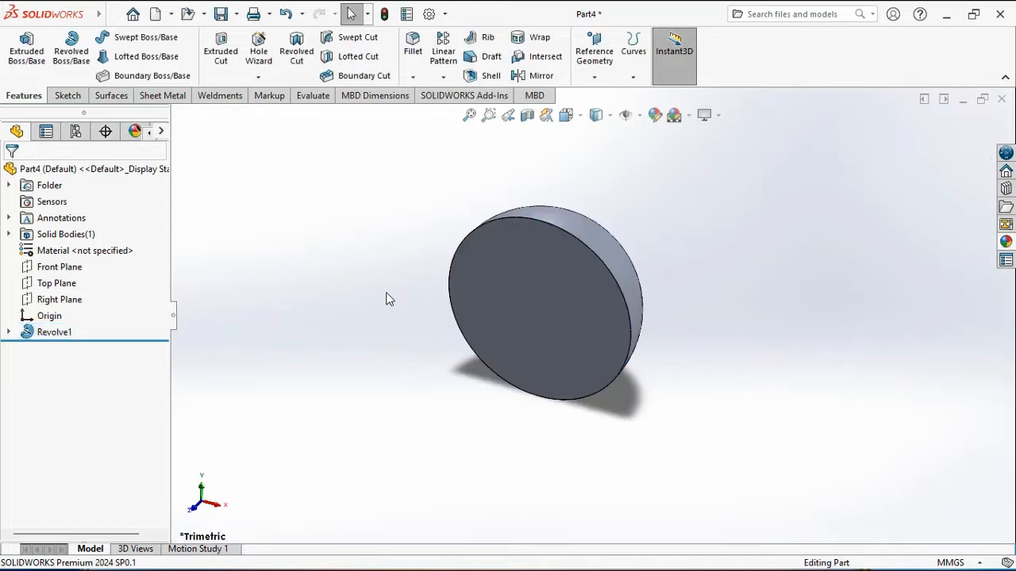
middle_click_drag(386, 293, 385, 294)
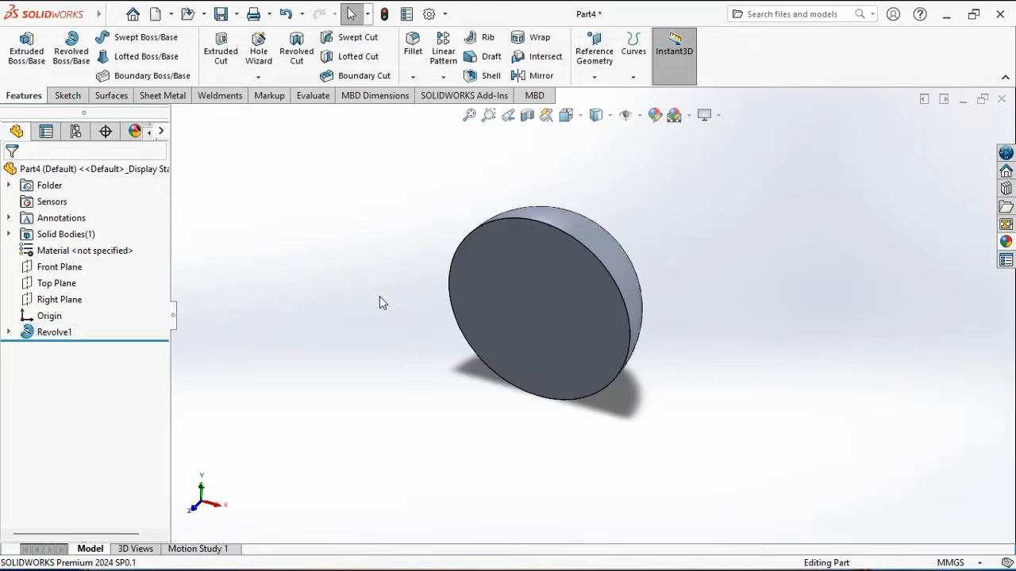
Start a sketch on the half-sphere's flat face and draw a horizontal midpoint line centred on the origin, spanning the full diameter
left_click(67, 96)
left_click(20, 46)
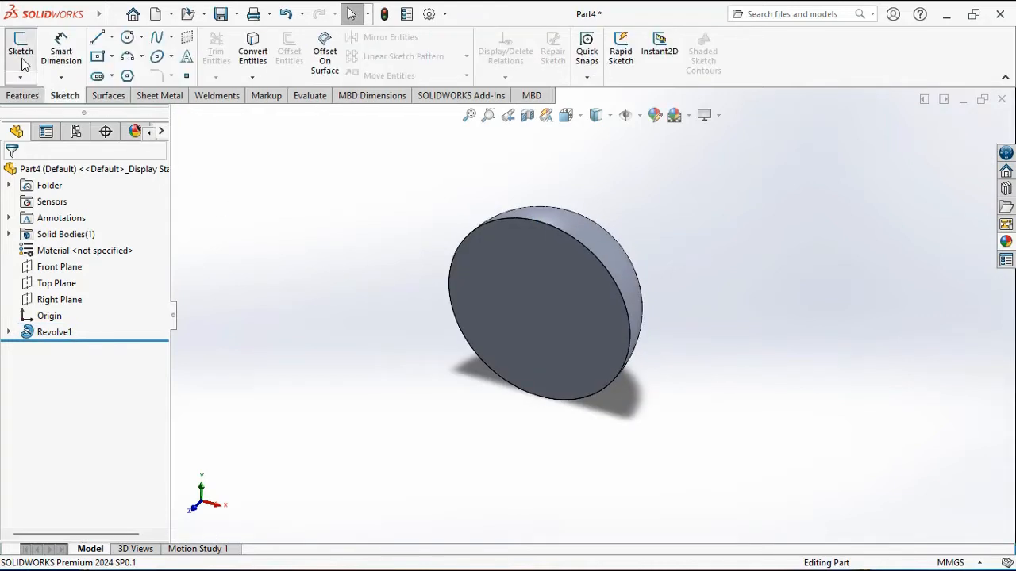
left_click(493, 293)
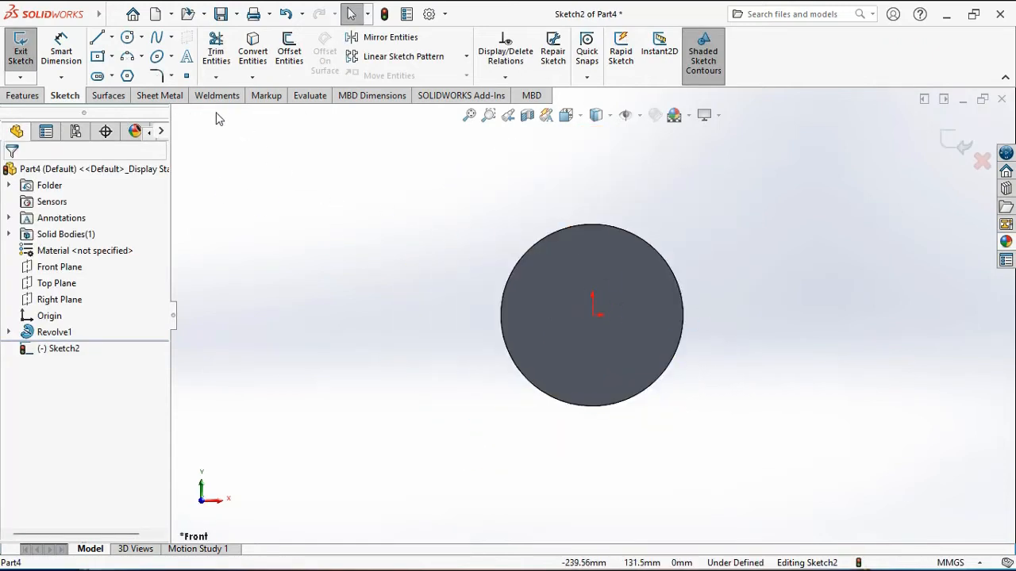
left_click(112, 38)
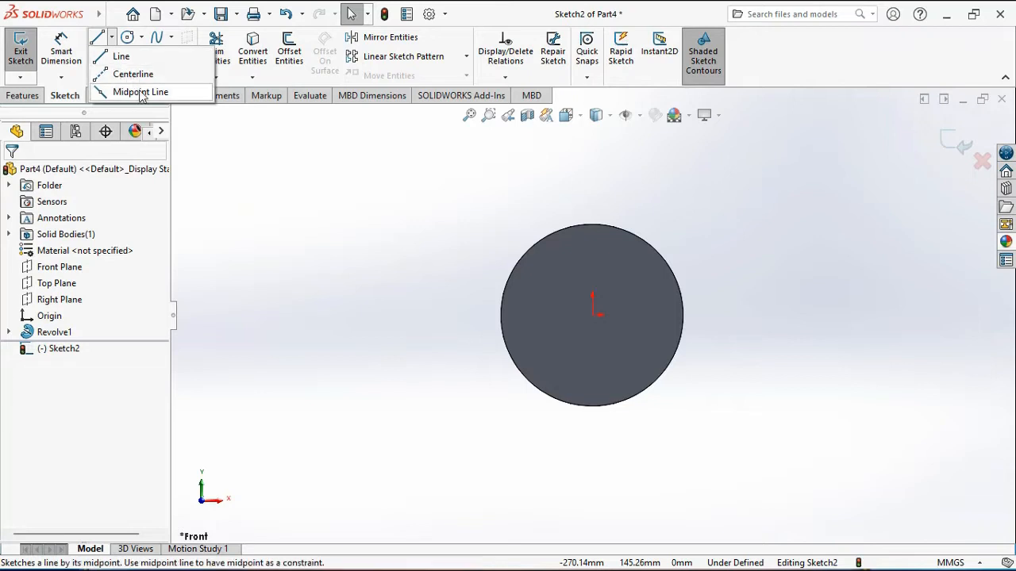
left_click(142, 91)
left_click(592, 315)
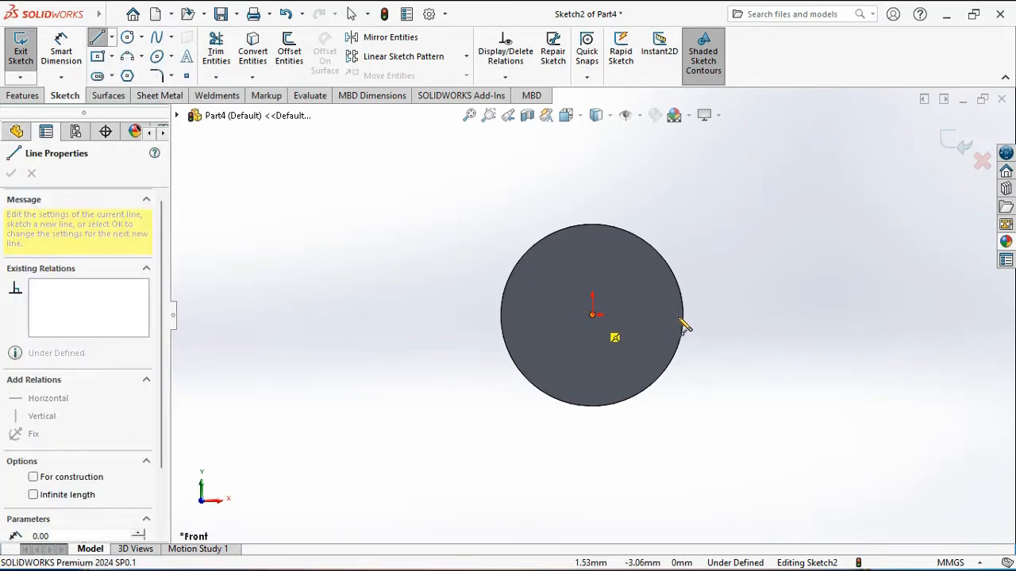
left_click(683, 315)
double_click(725, 296)
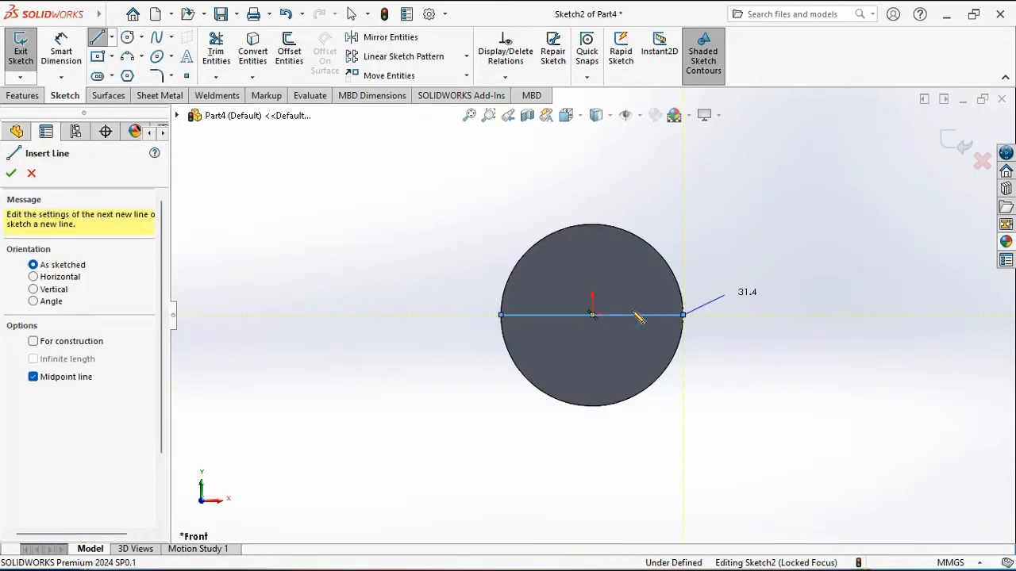
Draw a vertical midpoint line centred on the origin that reaches the circular edge at both ends
left_click(592, 315)
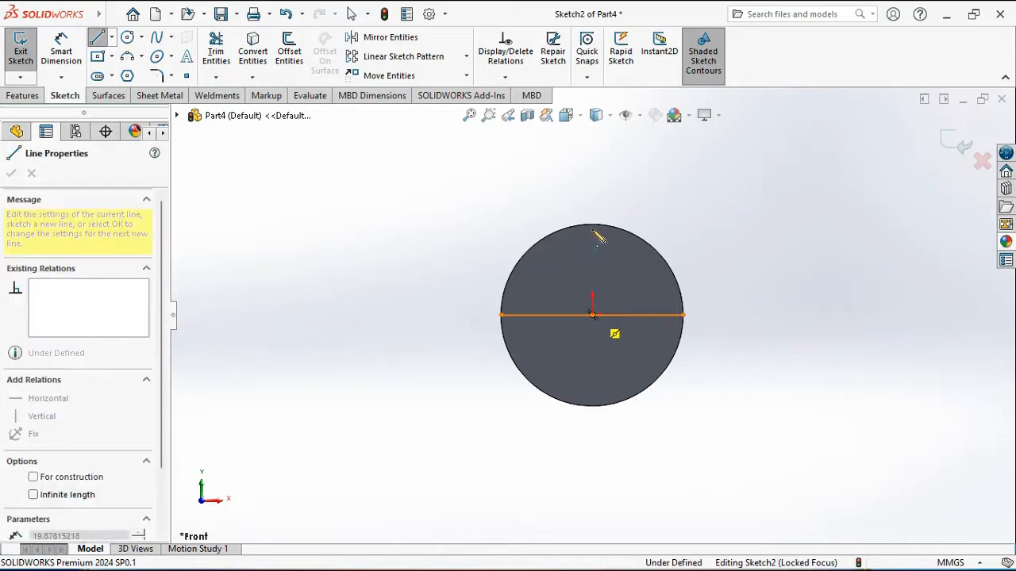
left_click(592, 225)
right_click(674, 213)
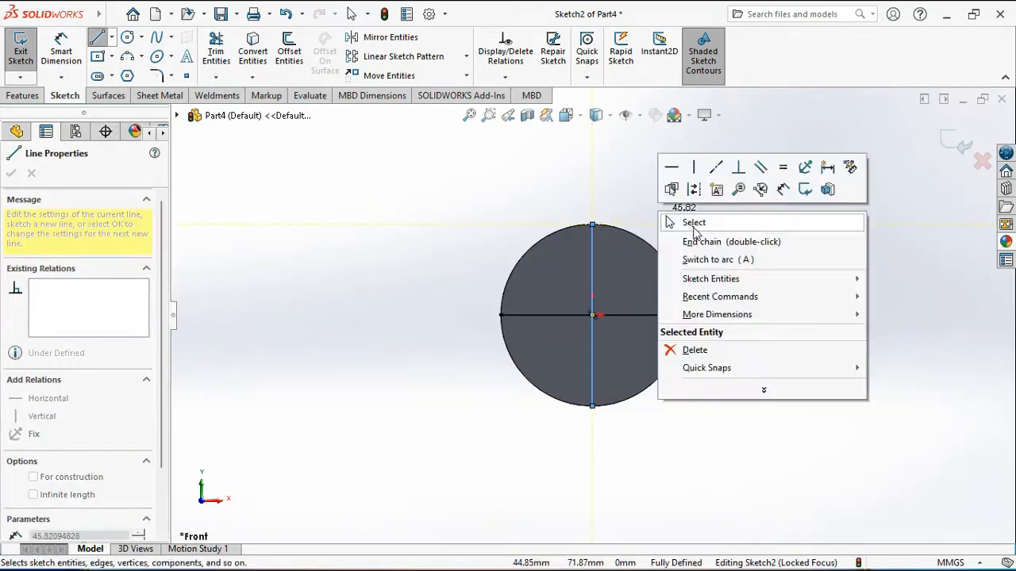
left_click(686, 223)
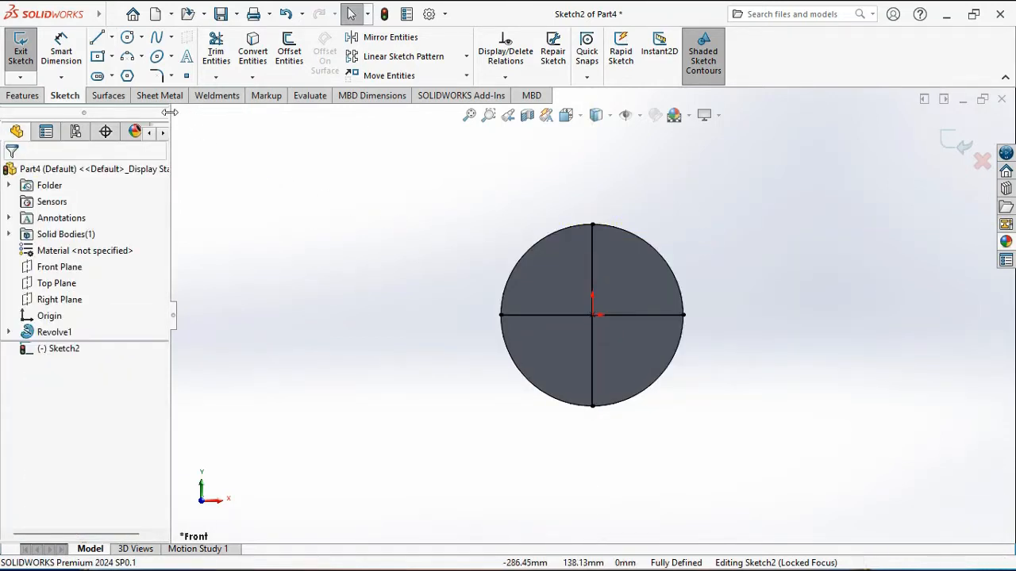
Draw a center rectangle about 103 mm wide from the origin, with its corner on the circular edge
left_click(97, 59)
left_click(593, 316)
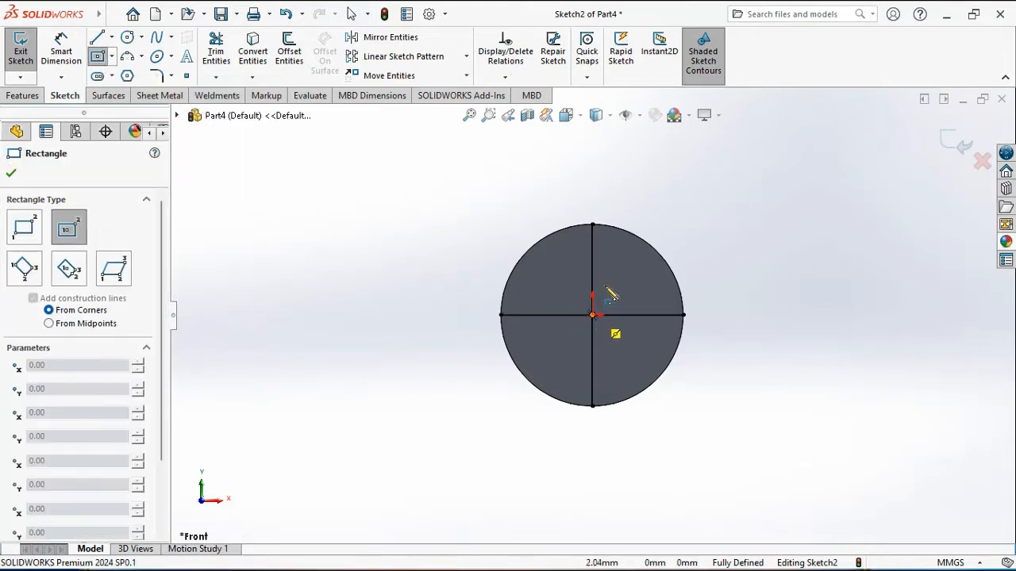
left_click(667, 264)
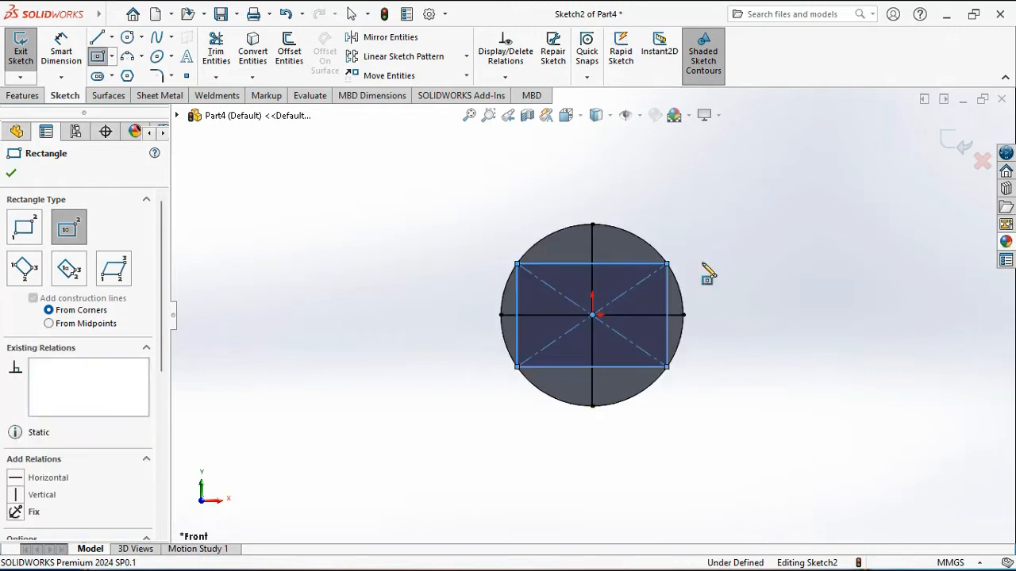
right_click(759, 271)
left_click(768, 279)
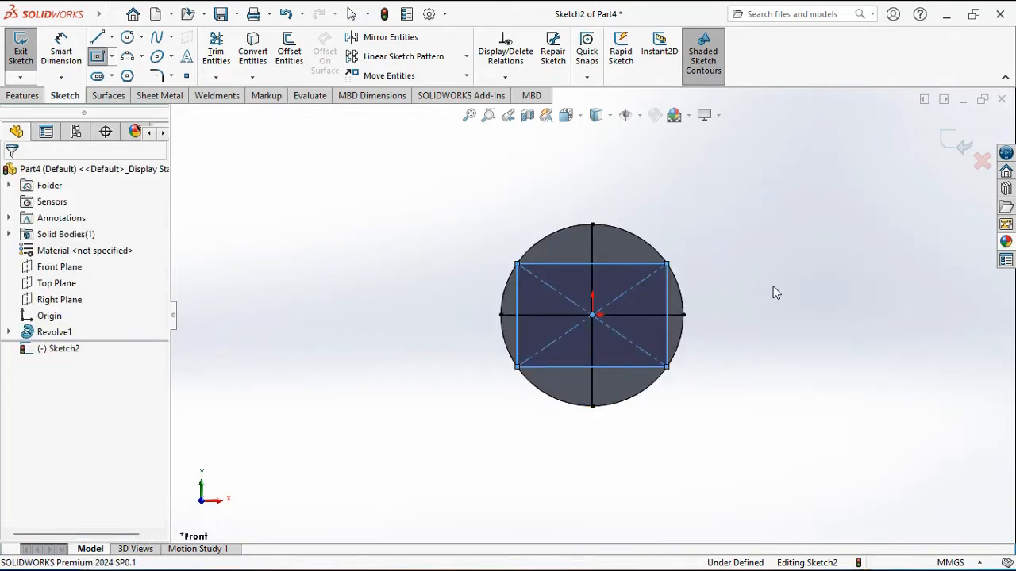
Add an Equal relation between the rectangle's upper horizontal side and left vertical side to make it a square
left_click(622, 265)
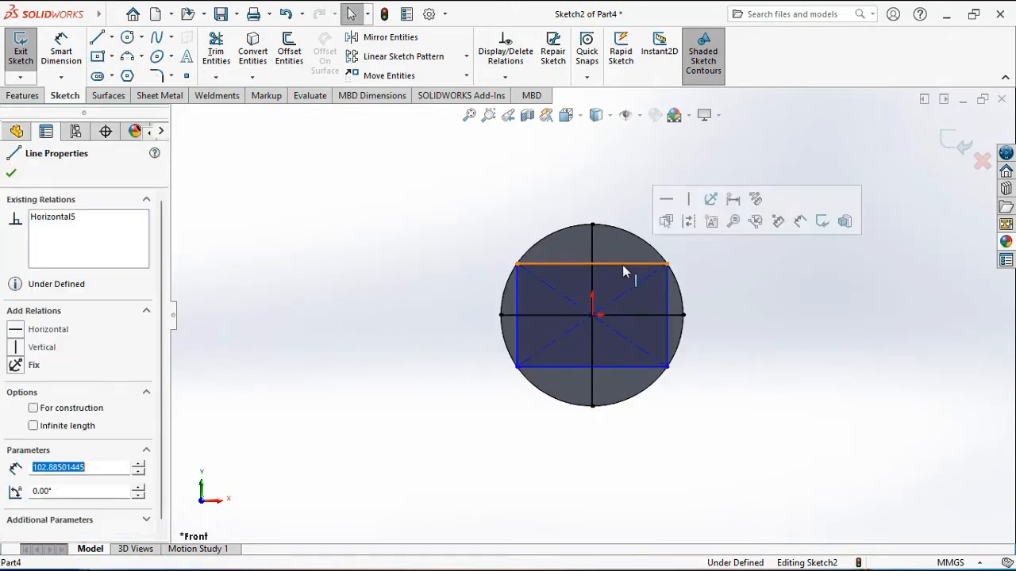
left_click(515, 288, "ctrl")
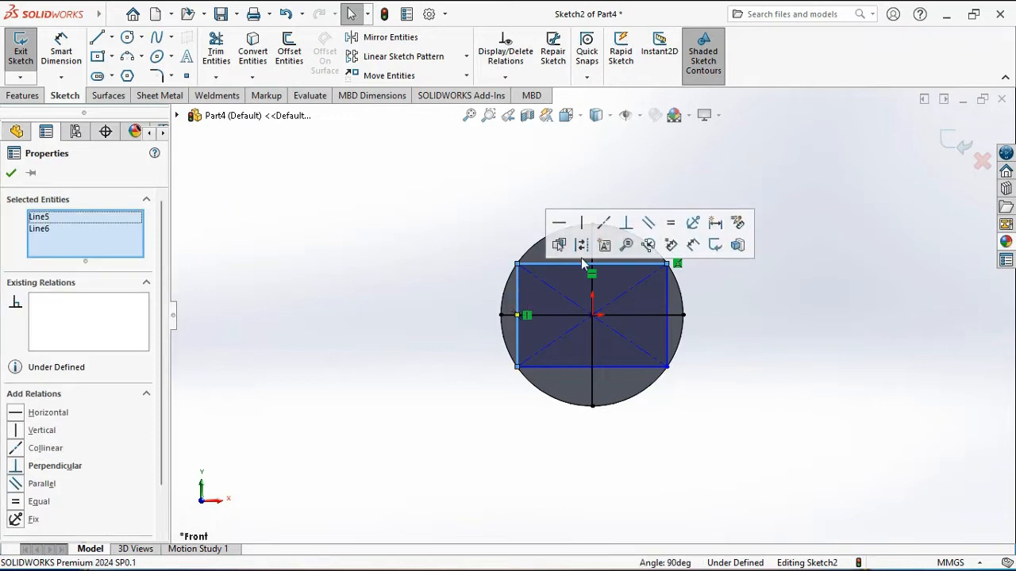
left_click(670, 223)
left_click(746, 308)
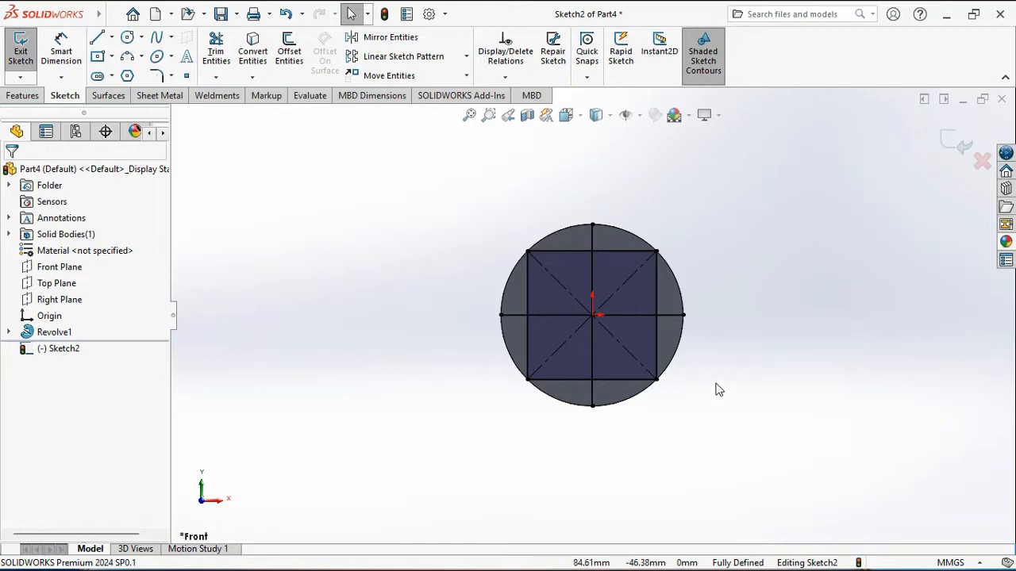
Draw a three-point arc of about 79.7 mm radius between the square's two upper corners, bulging towards the origin
left_click(127, 57)
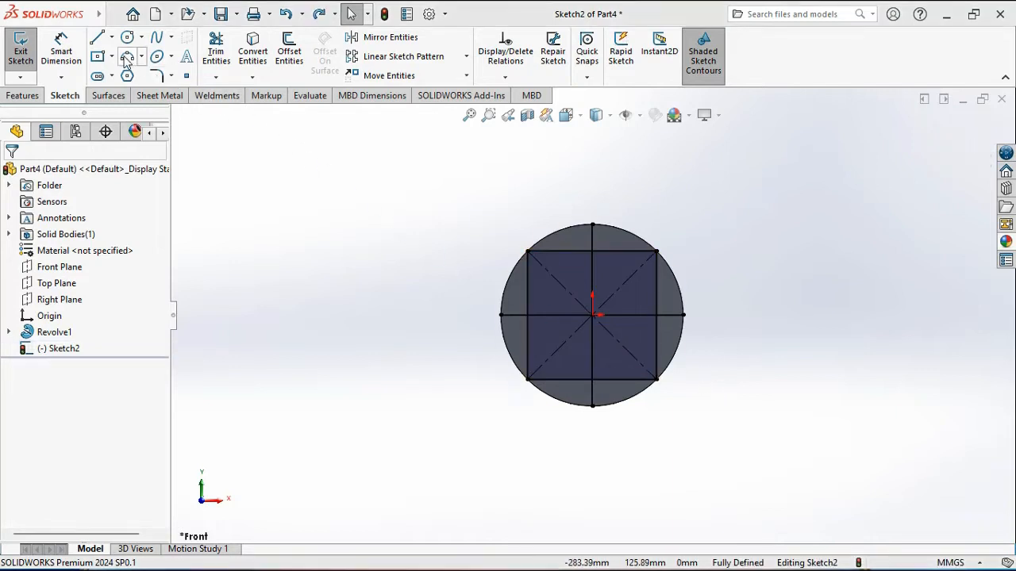
left_click(528, 251)
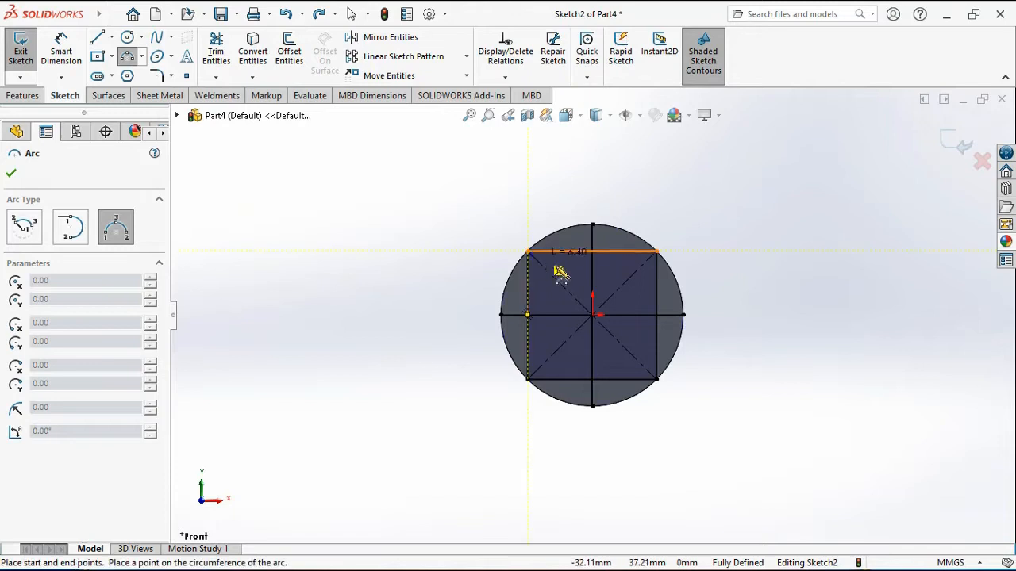
left_click(657, 252)
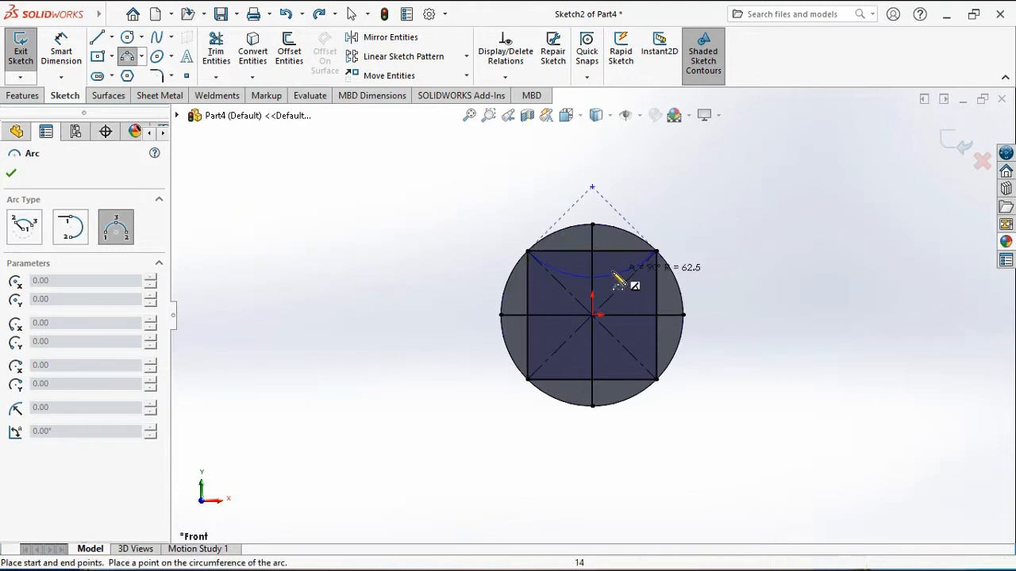
left_click(614, 274)
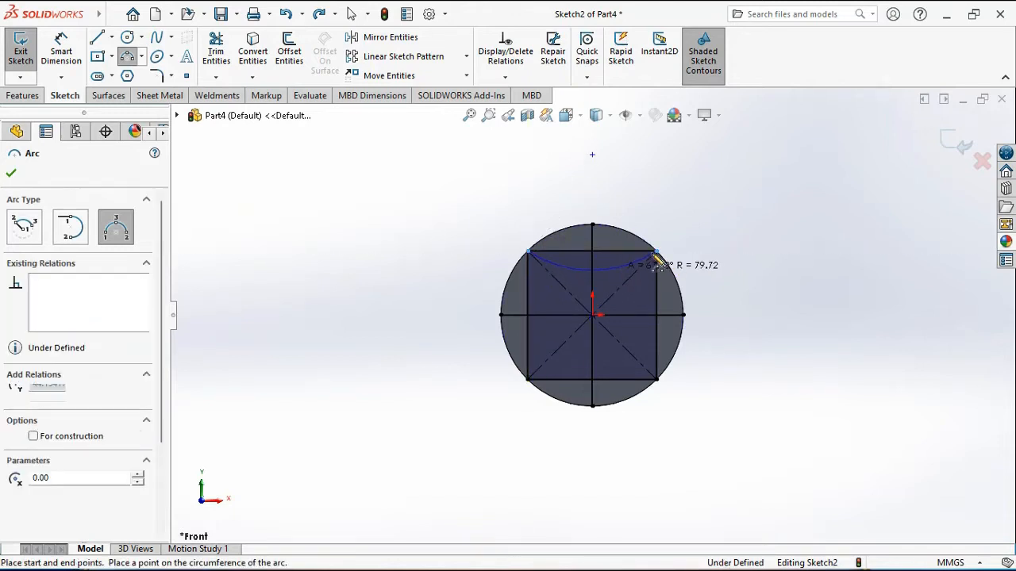
right_click(768, 224)
left_click(778, 229)
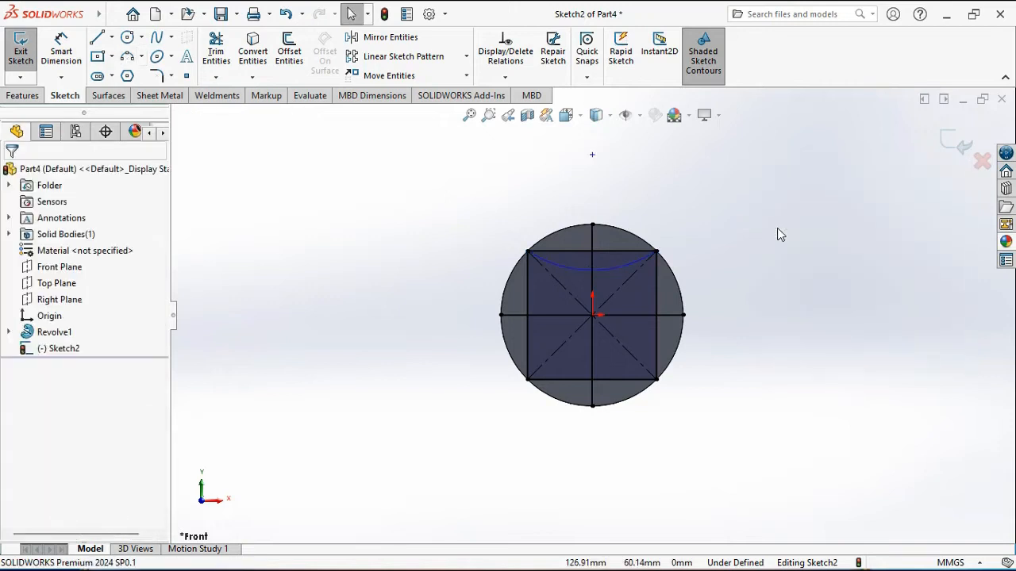
Dimension the arc with a radius of 50 mm
left_click(70, 54)
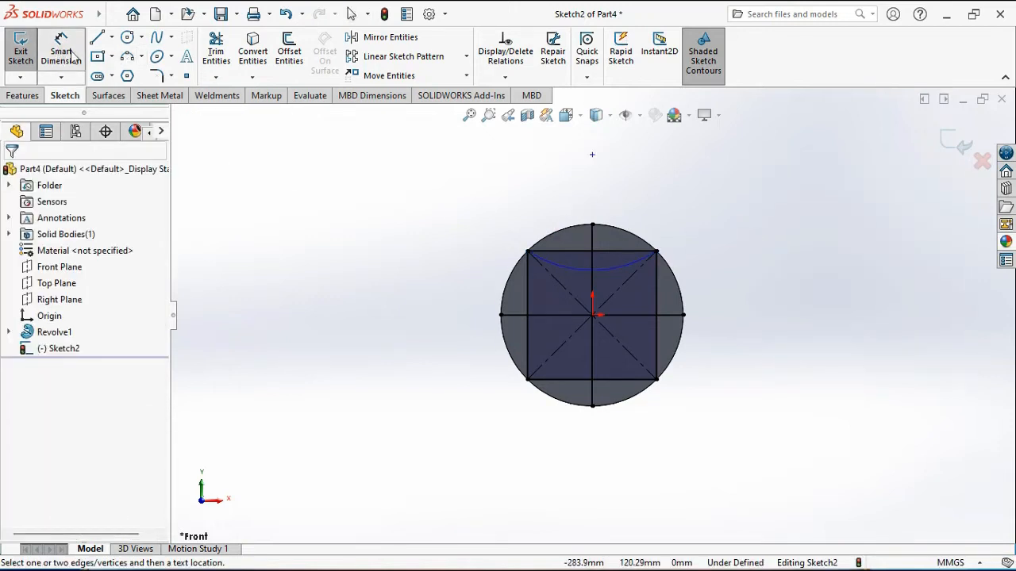
left_click(575, 278)
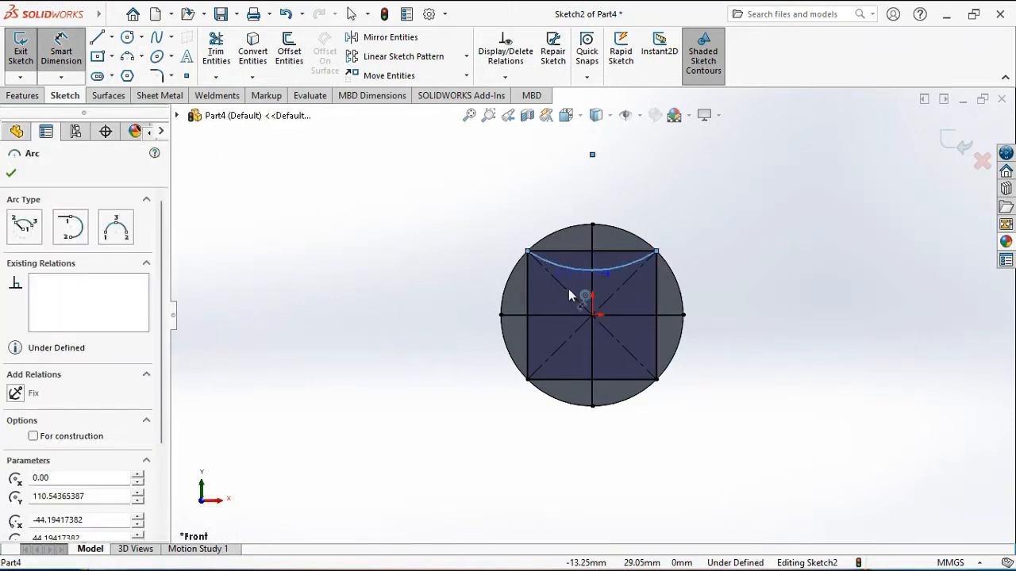
left_click(626, 224)
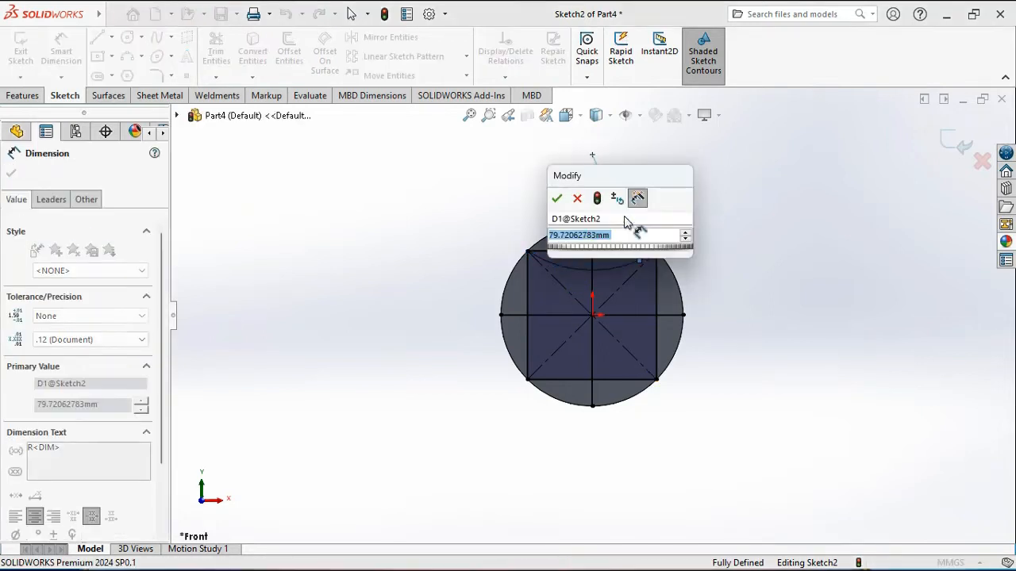
type("60")
key("Return")
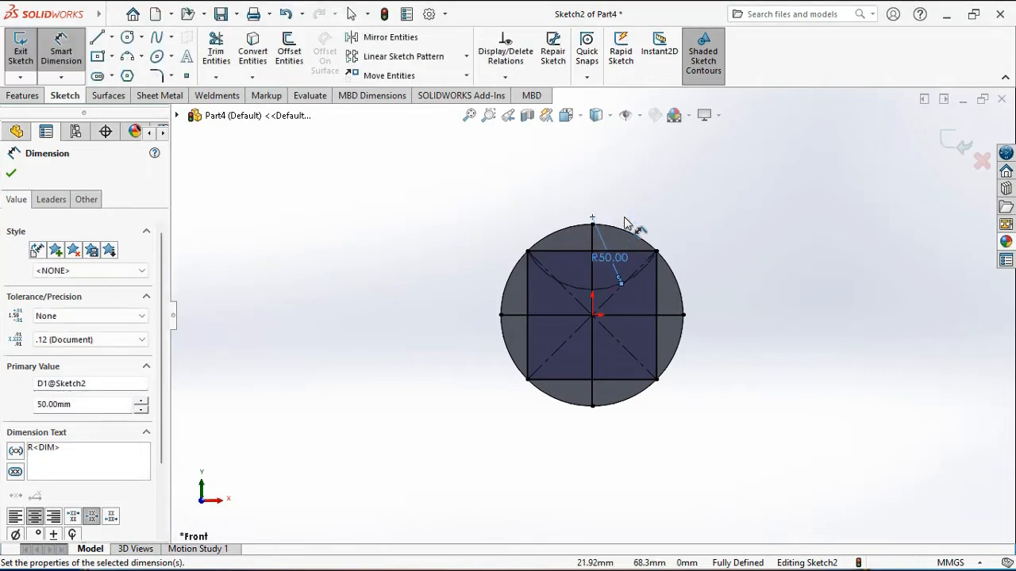
key("Escape")
Convert all four sides of the square to construction lines
left_click(567, 256)
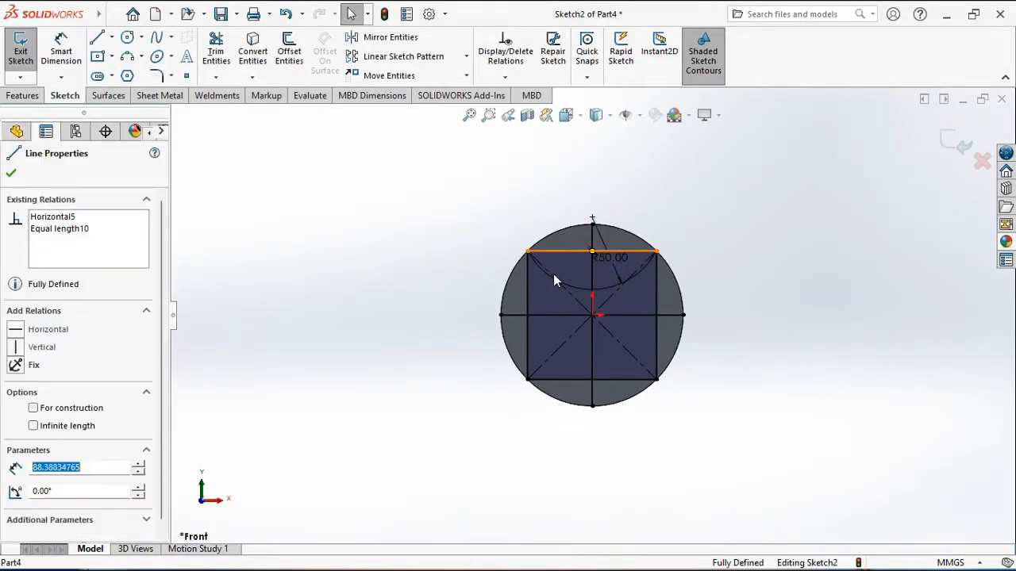
left_click(528, 280)
left_click(576, 380, "ctrl")
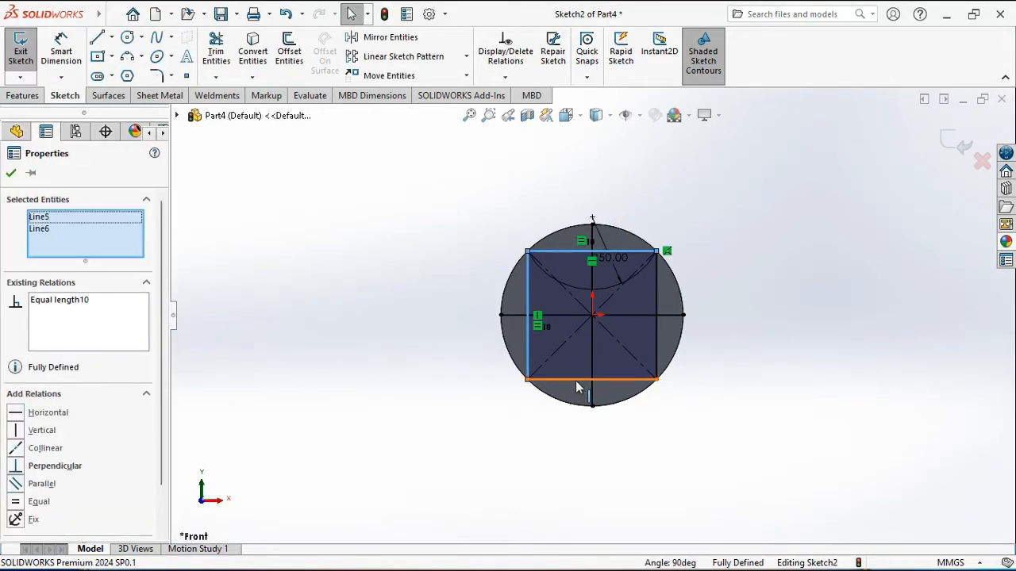
left_click(655, 315, "ctrl")
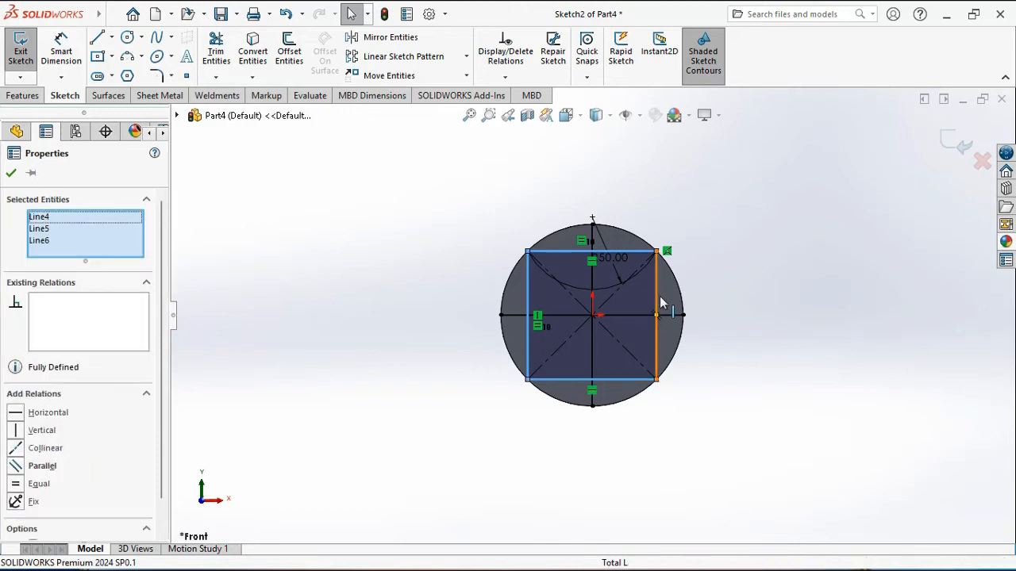
left_click(656, 341, "ctrl")
scroll(163, 405, "down", 1)
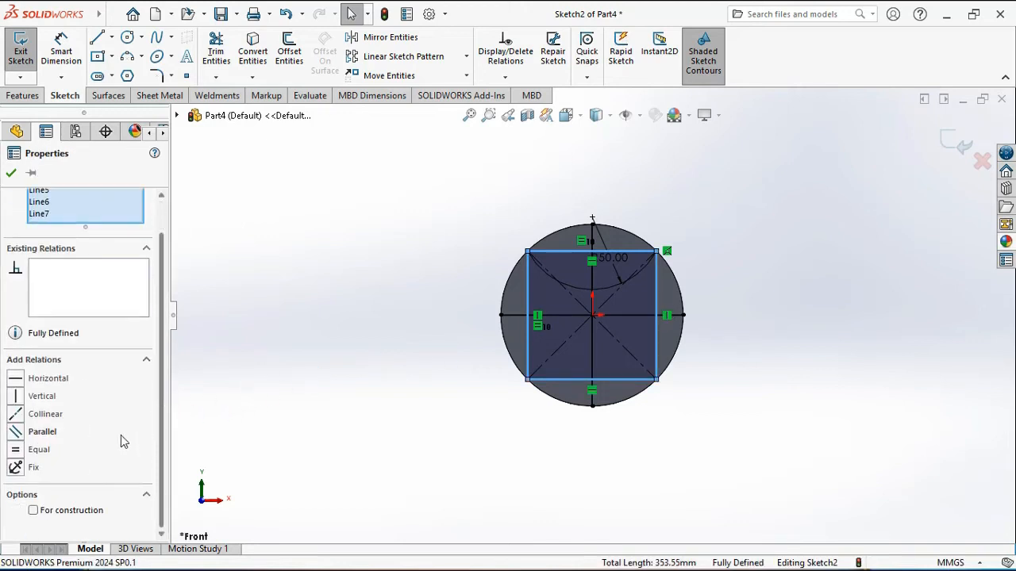
left_click(32, 510)
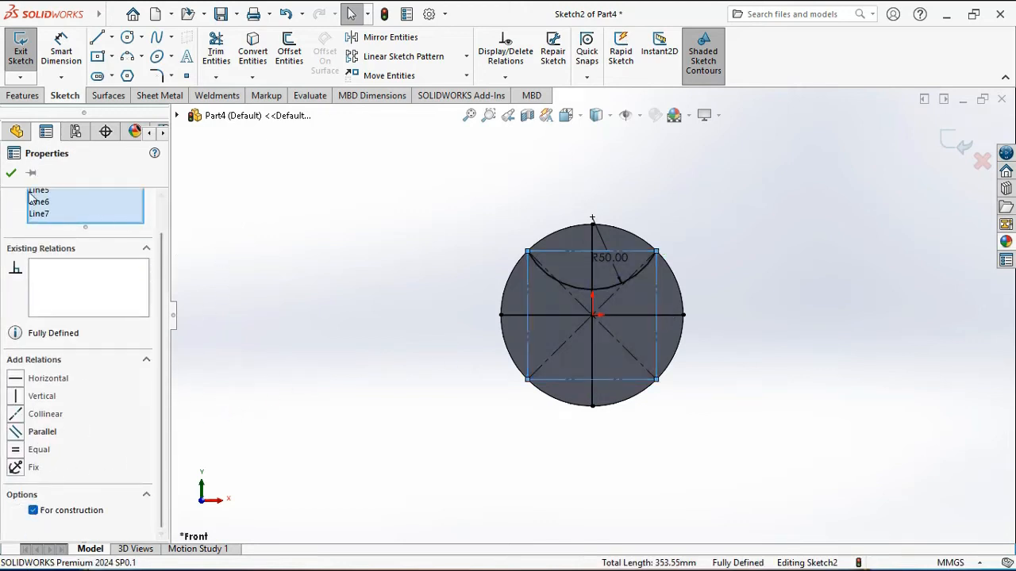
left_click(9, 173)
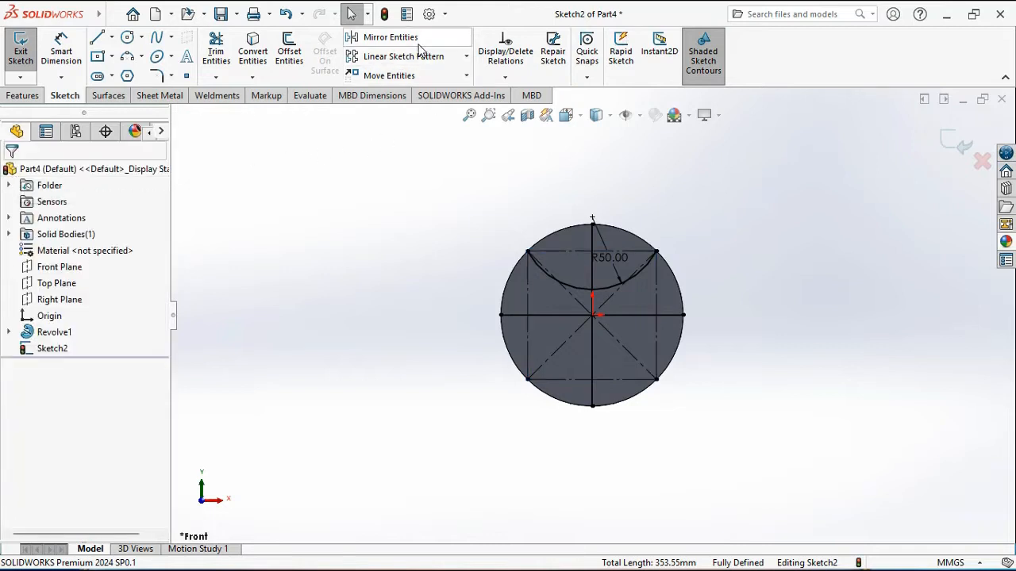
Mirror the 50 mm radius arc about the horizontal centre line and exit the sketch
left_click(390, 37)
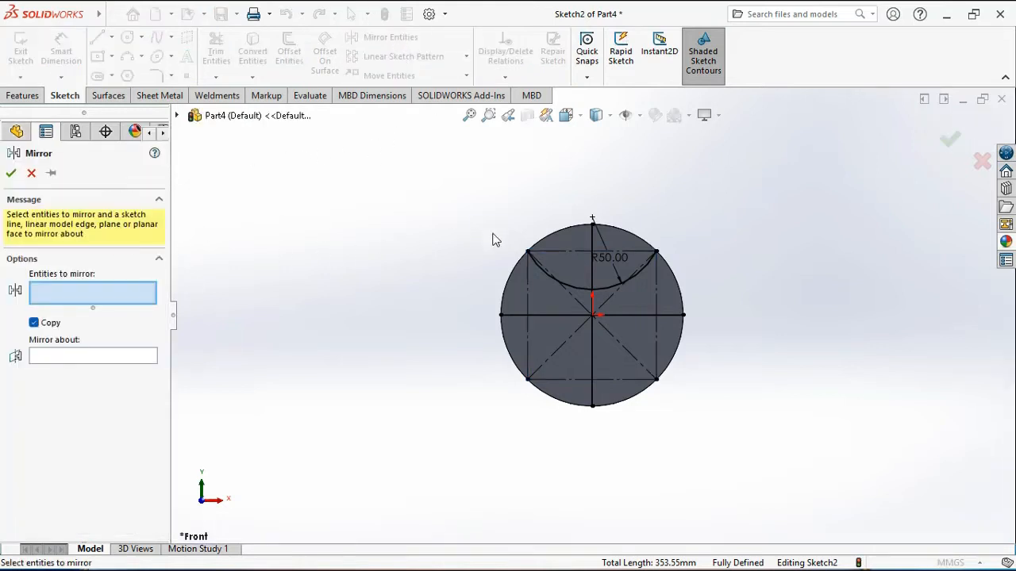
left_click(584, 289)
left_click(107, 359)
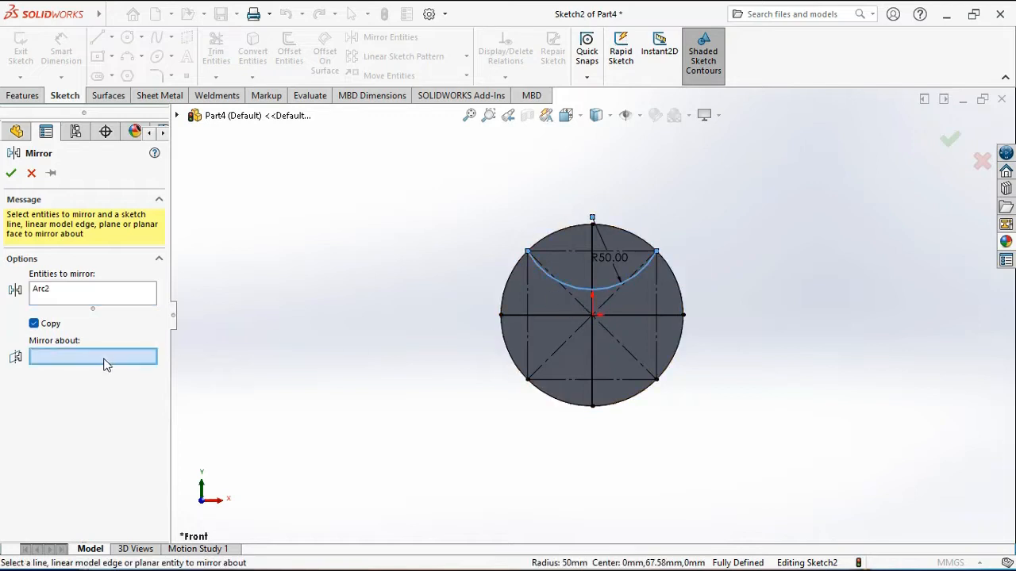
left_click(556, 315)
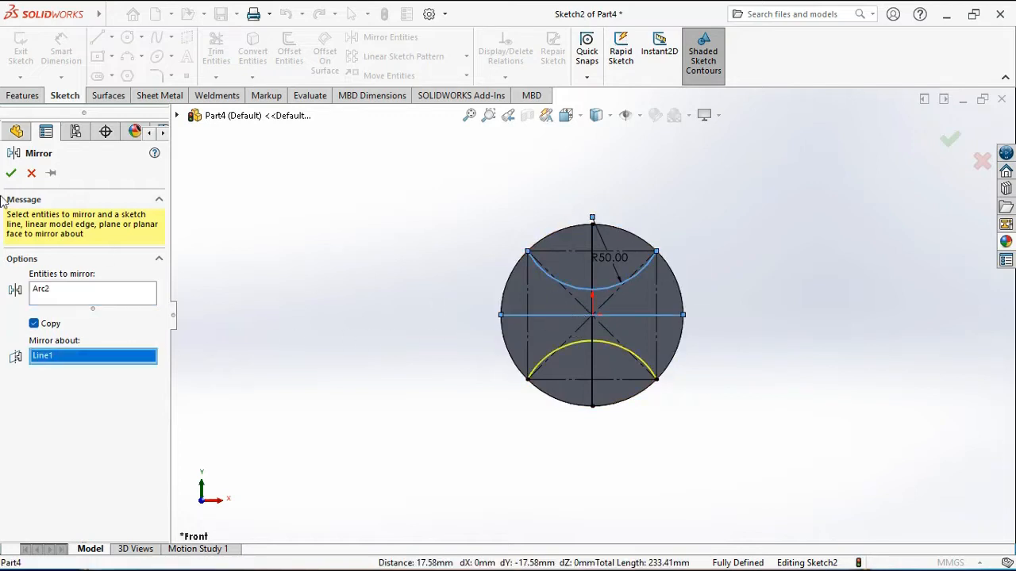
left_click(11, 175)
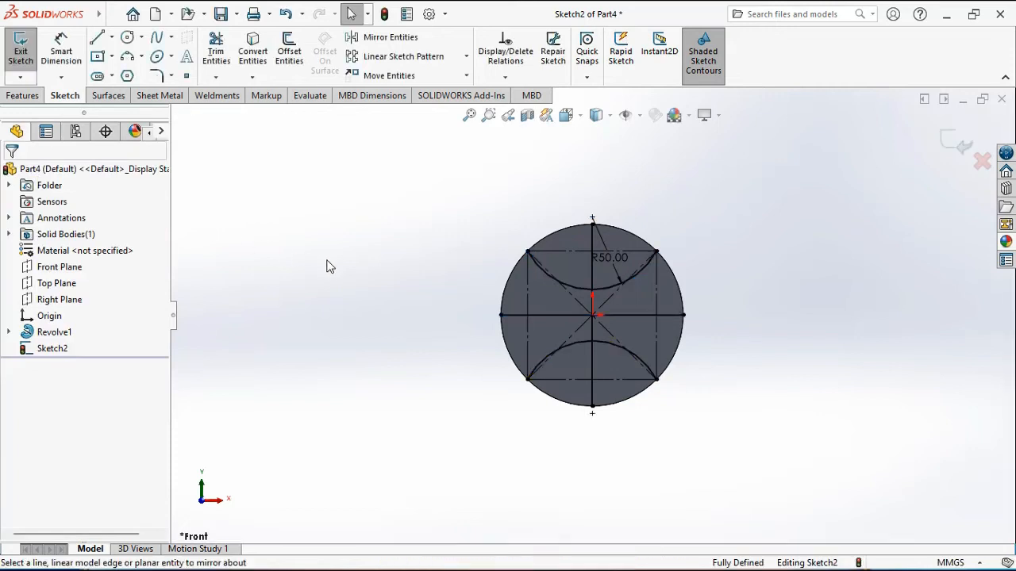
mouse_move(355, 262)
middle_mouse_down()
mouse_move(405, 256)
mouse_move(326, 250)
middle_mouse_up()
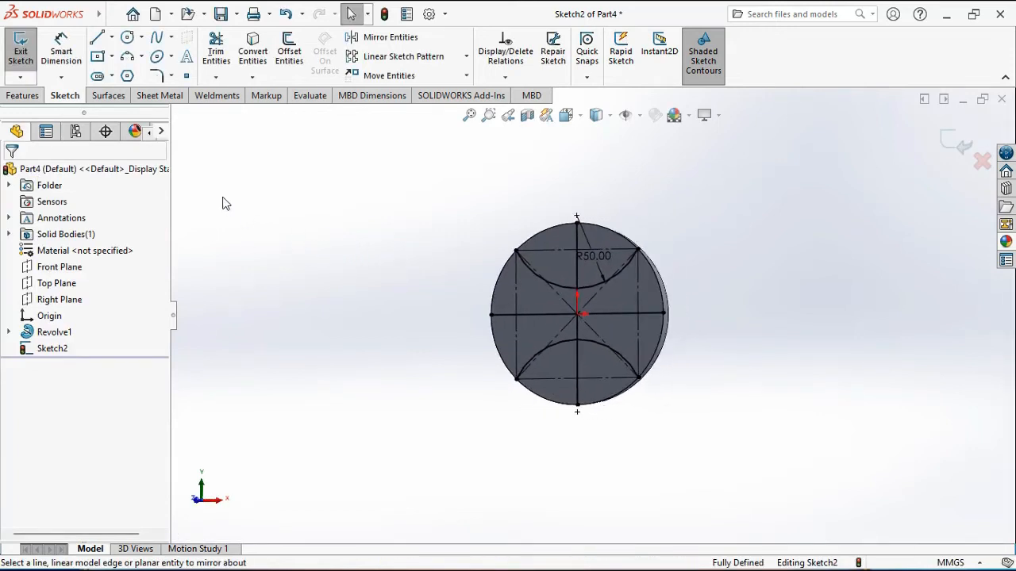
left_click(21, 51)
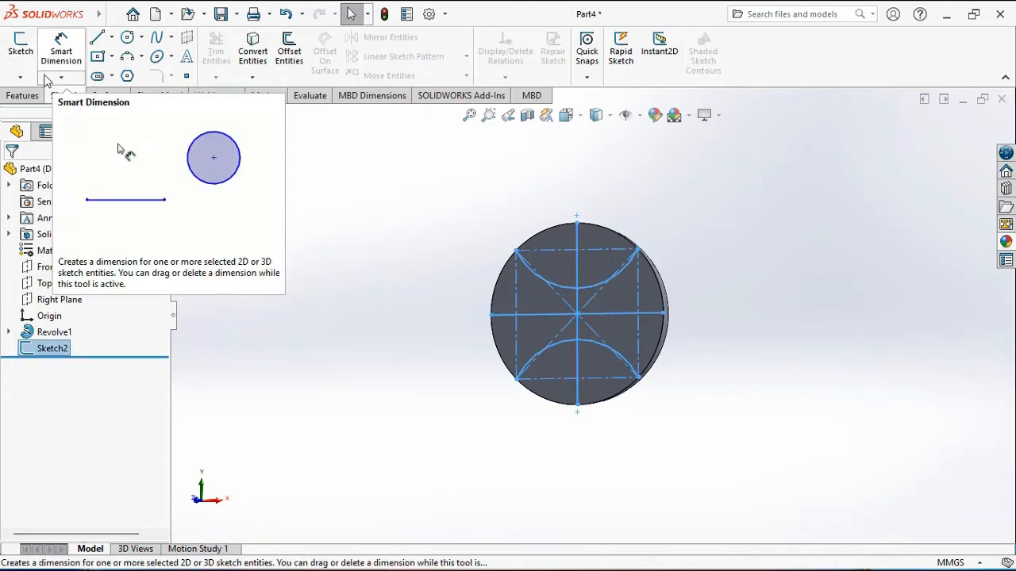
Create a projection split line that projects the seam sketch onto the half-sphere's curved face
left_click(21, 97)
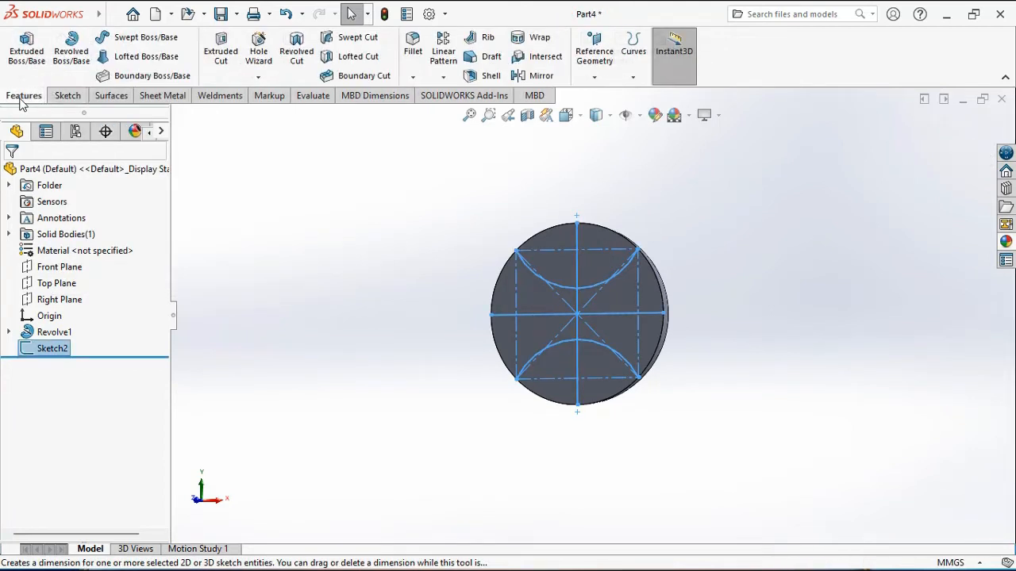
left_click(633, 80)
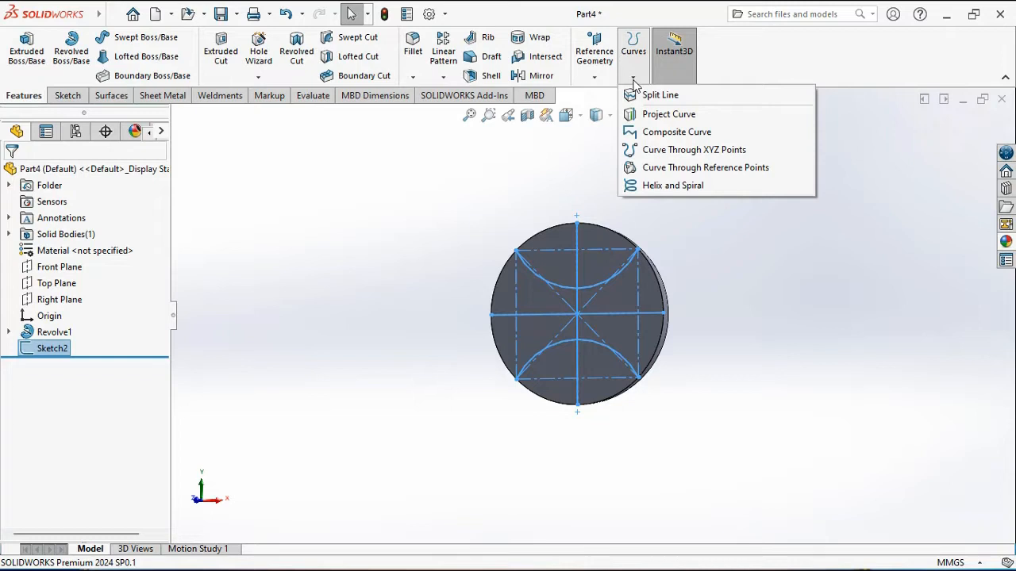
left_click(634, 81)
left_click(638, 81)
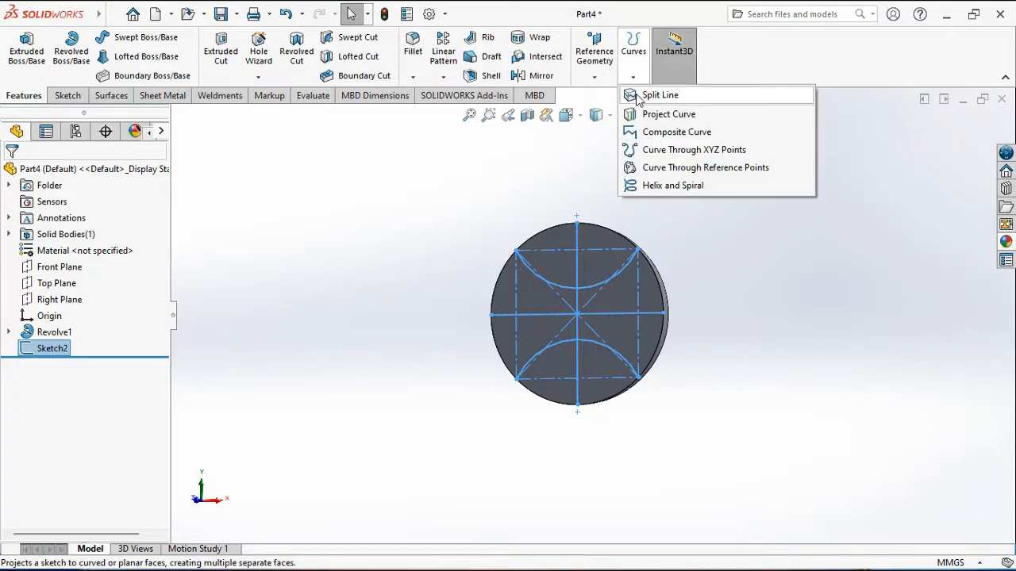
left_click(654, 95)
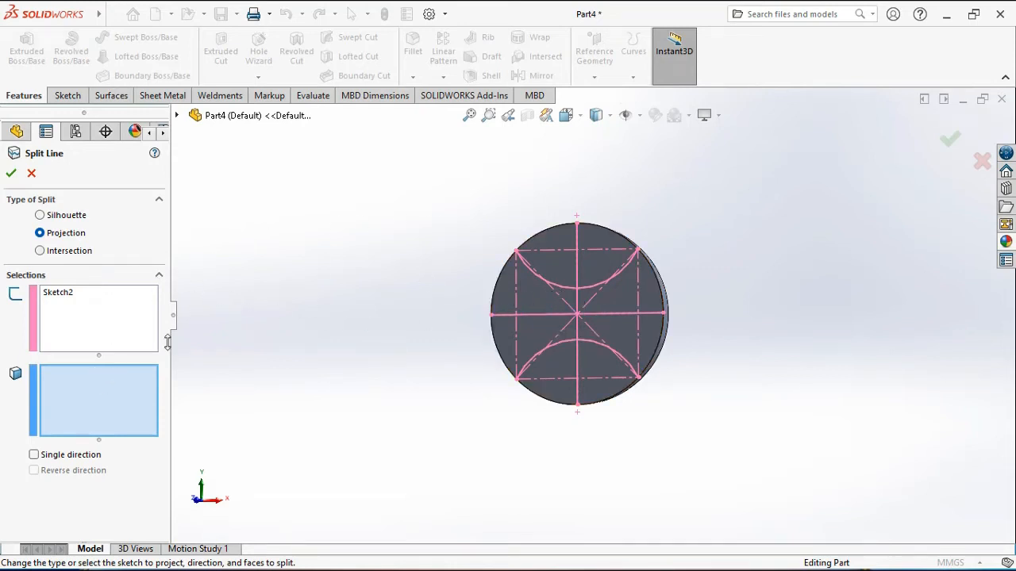
middle_click_drag(753, 341, 620, 324)
left_click(621, 323)
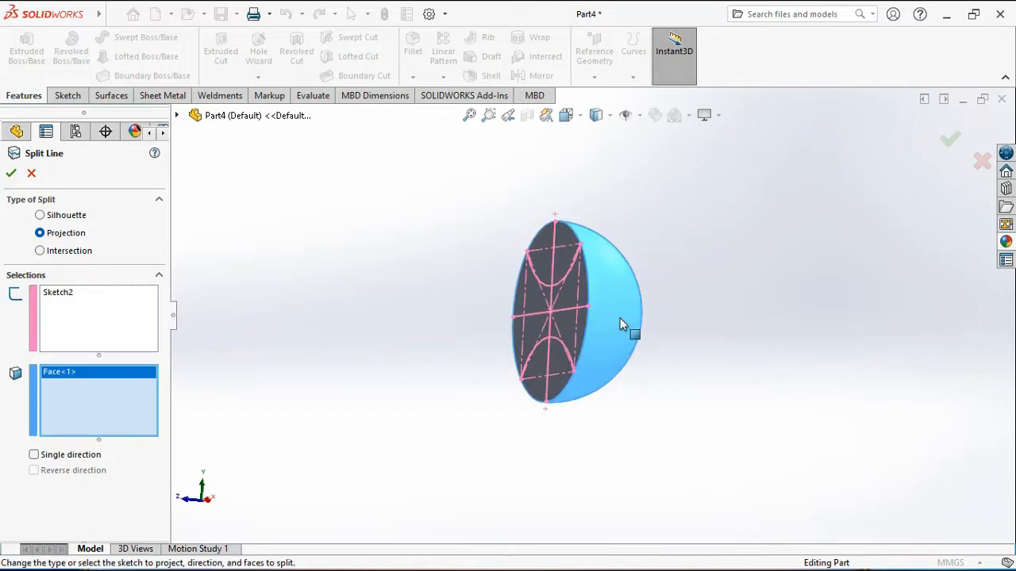
left_click(12, 174)
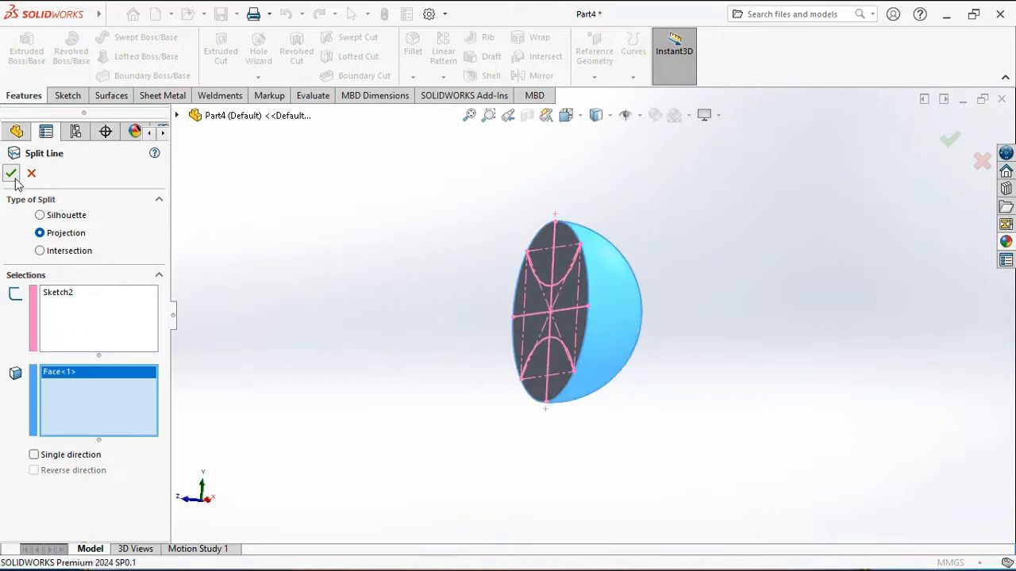
Create a composite curve joining the two edges of the upper arc seam on the spherical face
middle_click_drag(621, 354, 690, 314)
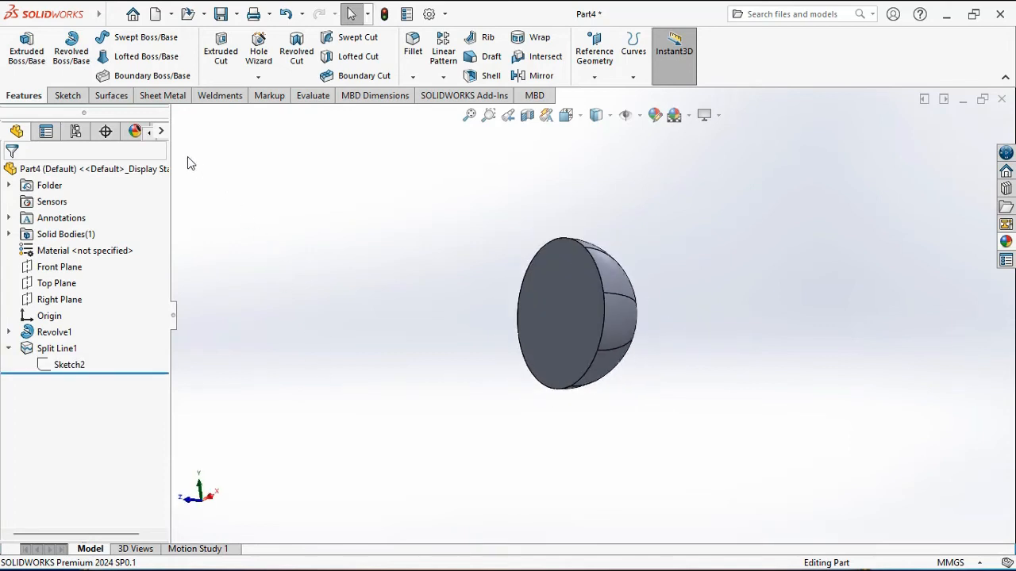
left_click(633, 76)
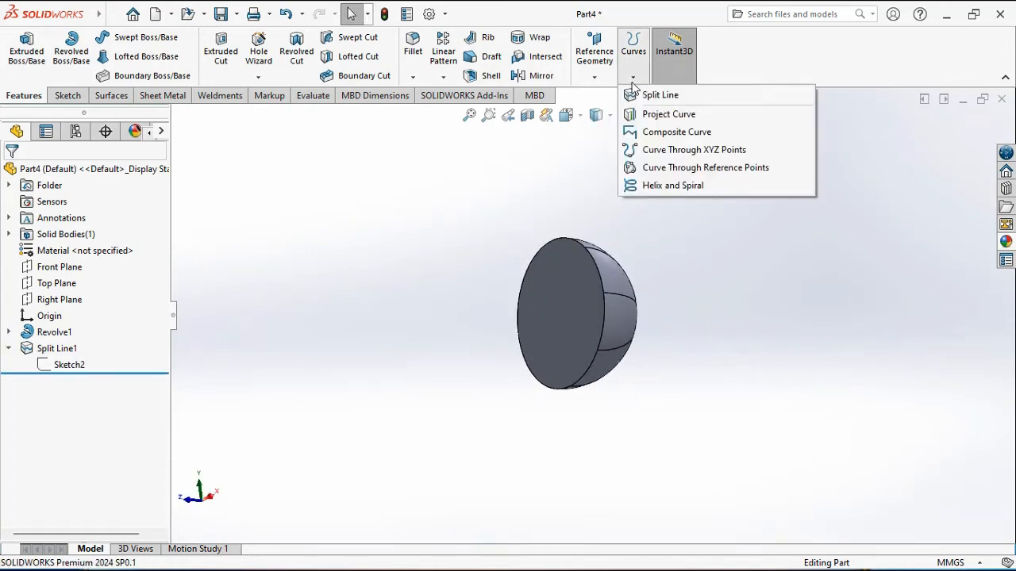
left_click(687, 132)
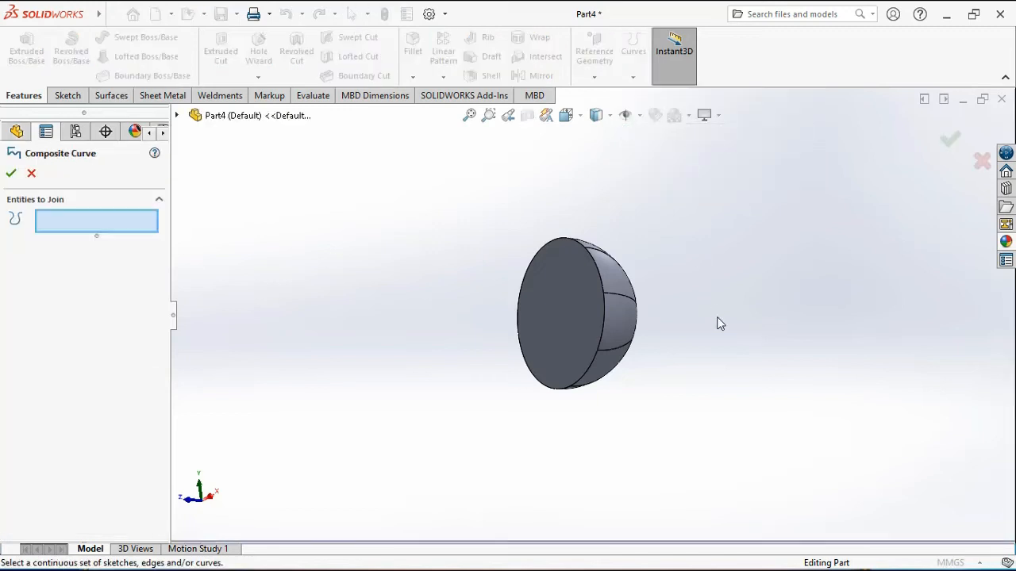
middle_click_drag(622, 310, 580, 306)
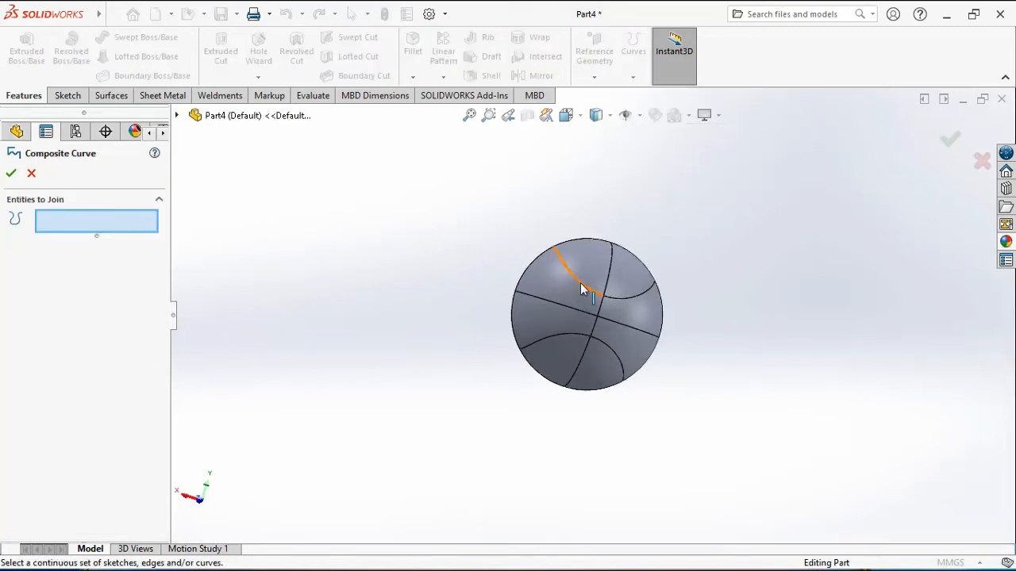
left_click(583, 287)
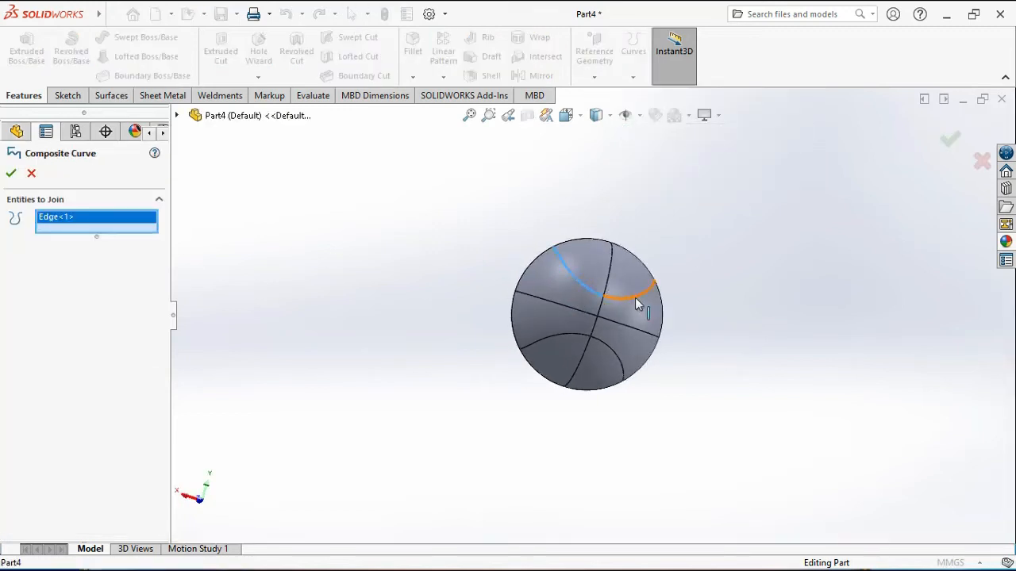
left_click(635, 297)
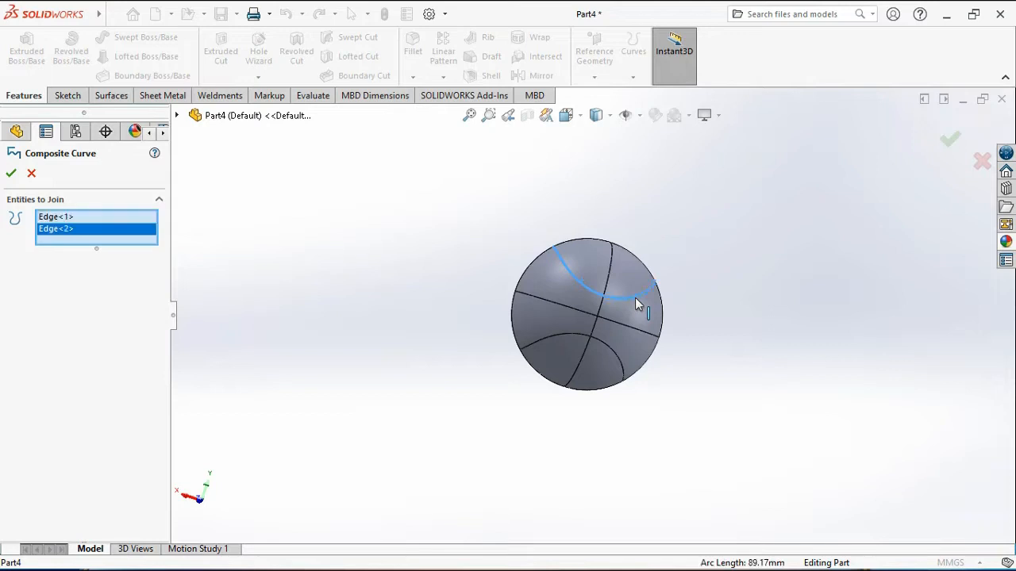
left_click(11, 172)
left_click(439, 268)
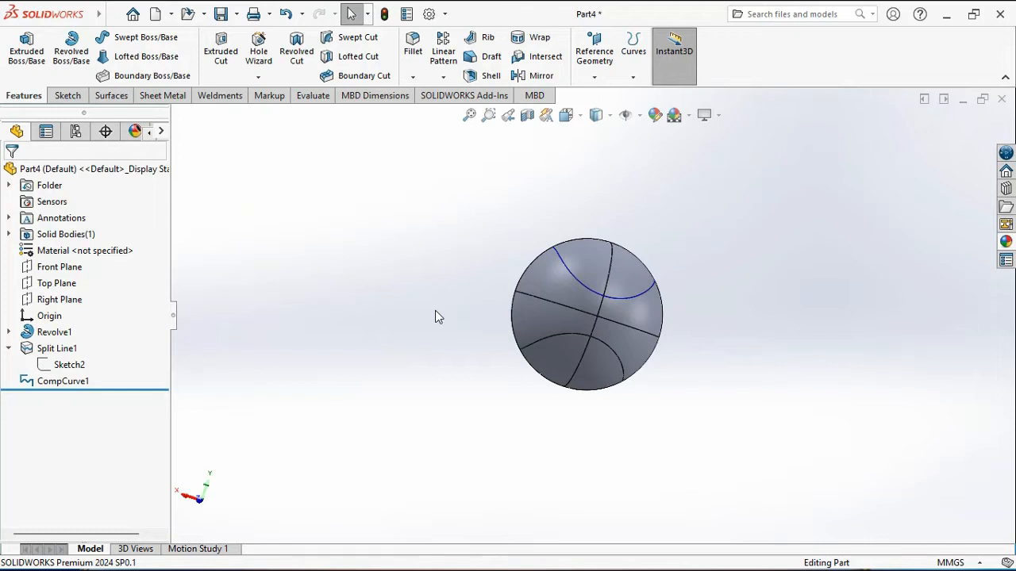
Create a composite curve joining the two edges of the straight horizontal seam through the dome's centre
left_click(636, 79)
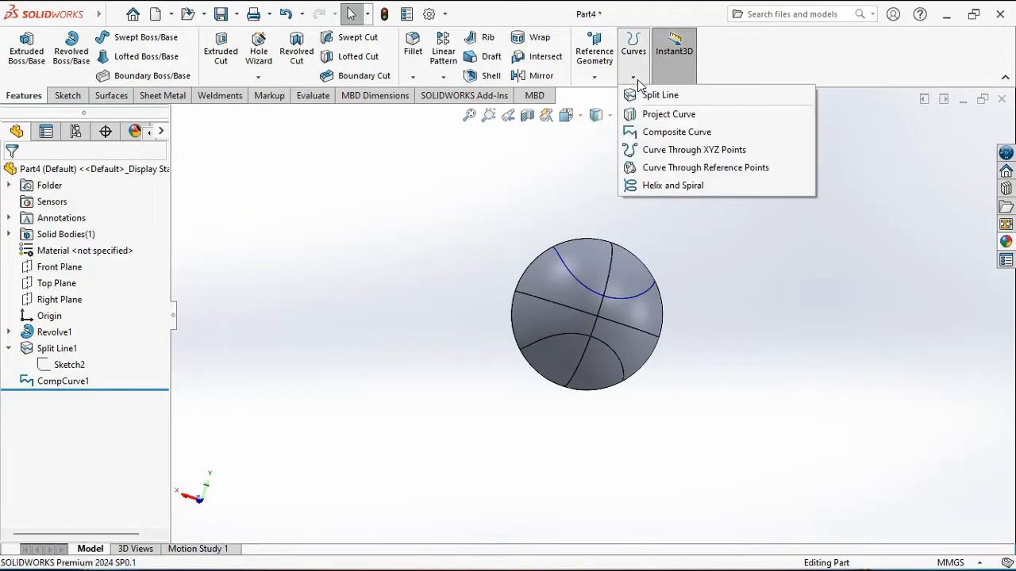
left_click(677, 133)
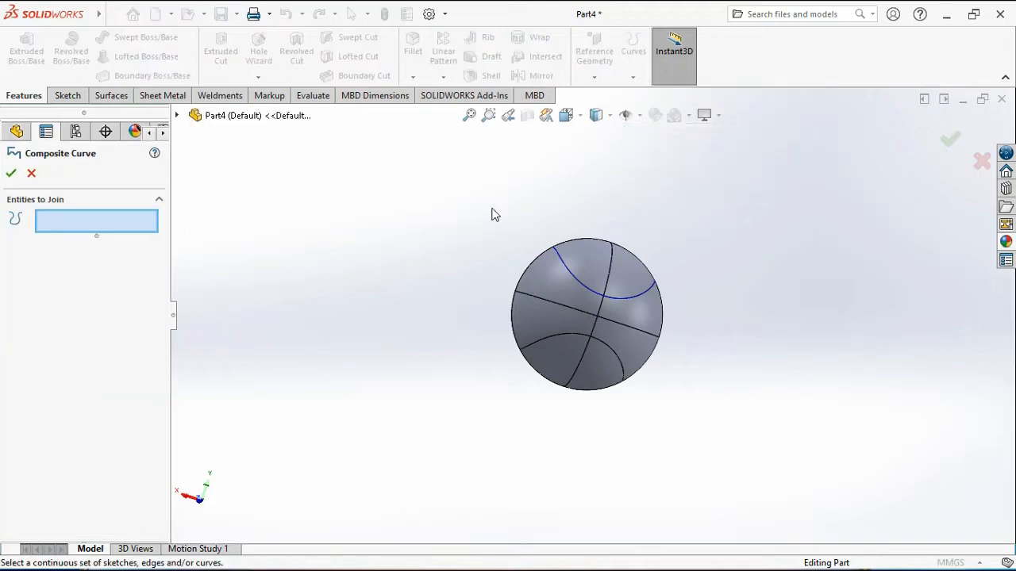
left_click(603, 318)
left_click(621, 324)
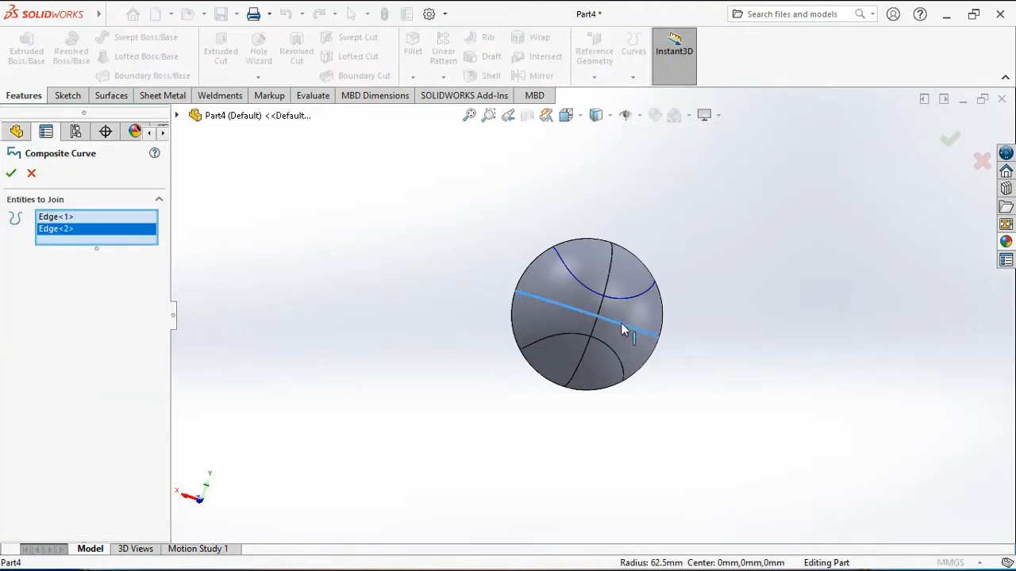
left_click(11, 173)
left_click(459, 306)
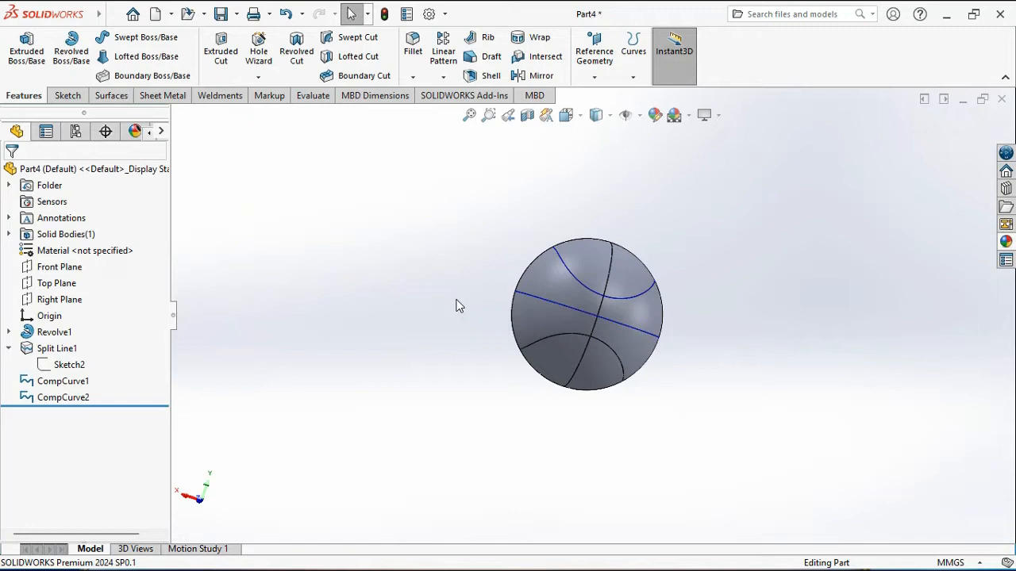
Create a composite curve joining all four edges of the vertical seam that crosses both arc seams
left_click(633, 71)
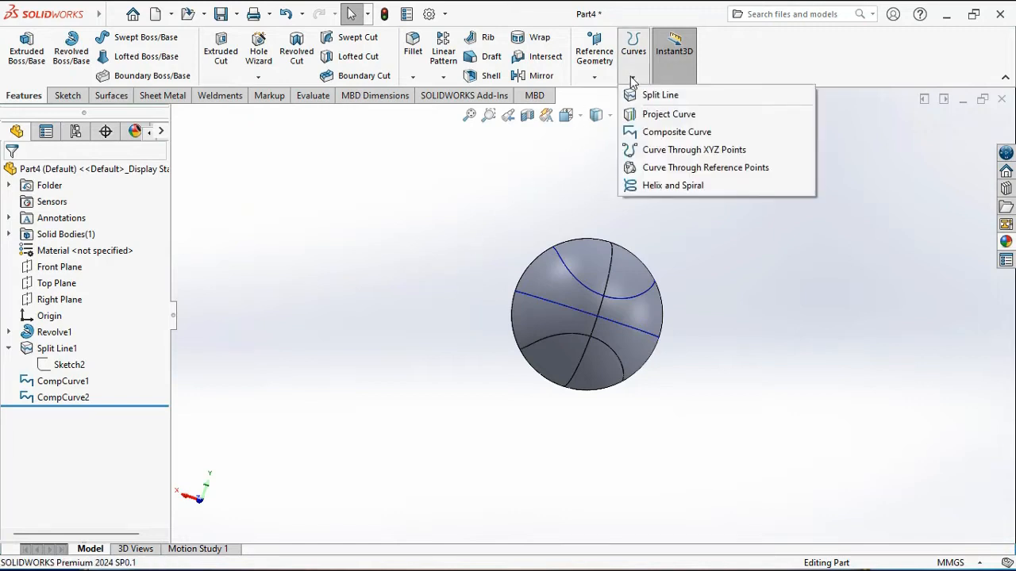
left_click(664, 135)
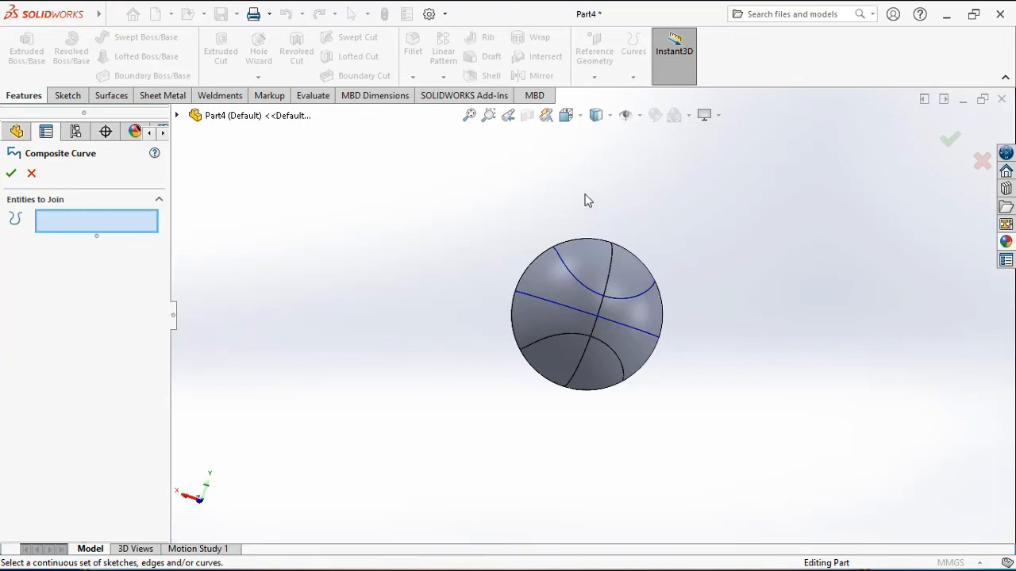
left_click(613, 264)
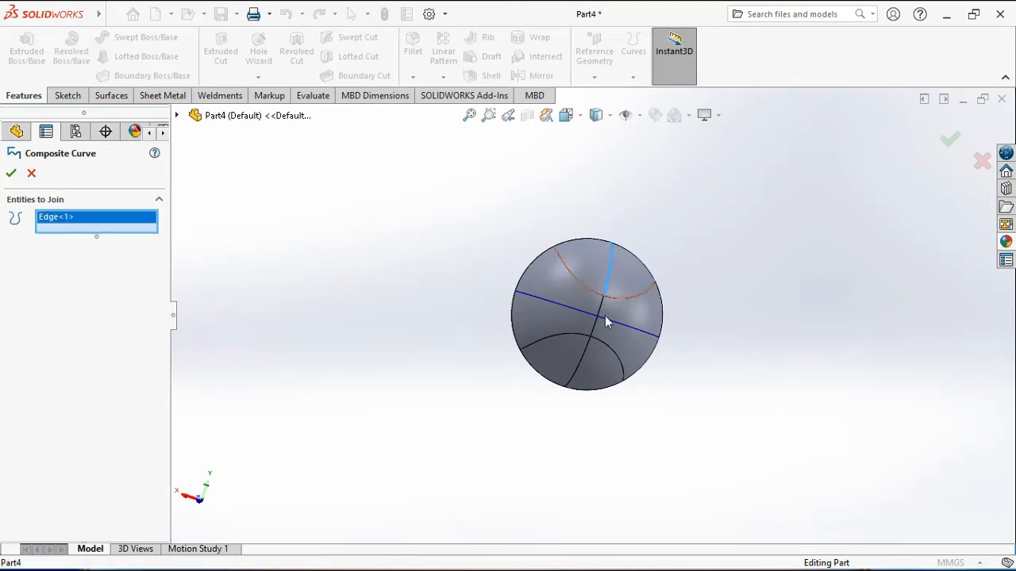
left_click(596, 329)
left_click(590, 341)
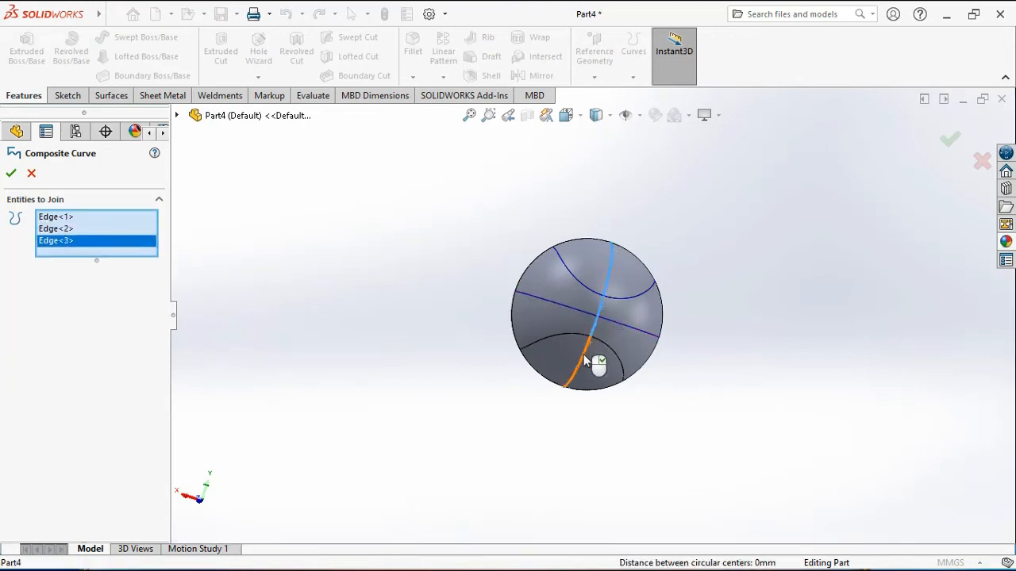
left_click(581, 358)
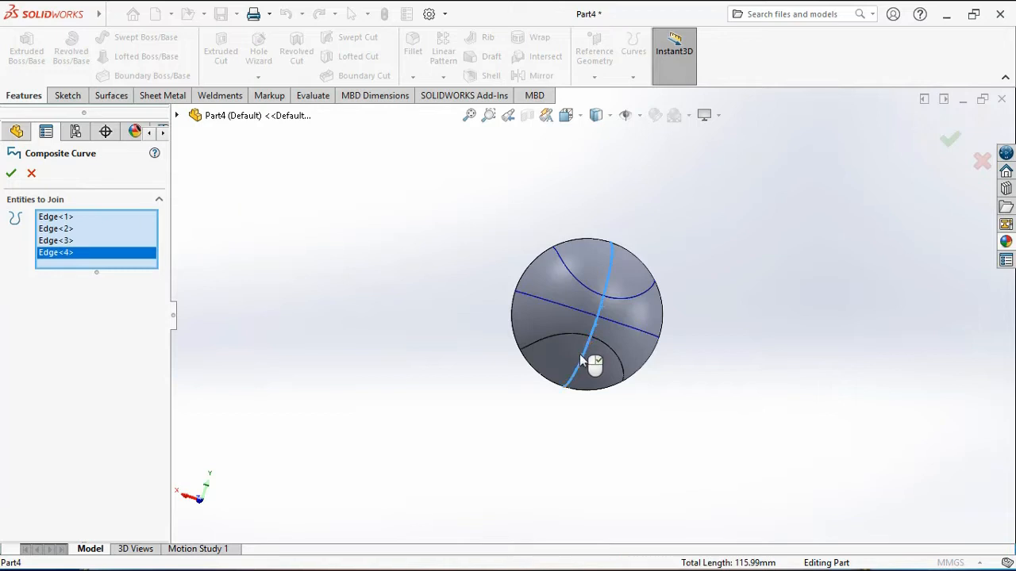
left_click(11, 173)
left_click(453, 292)
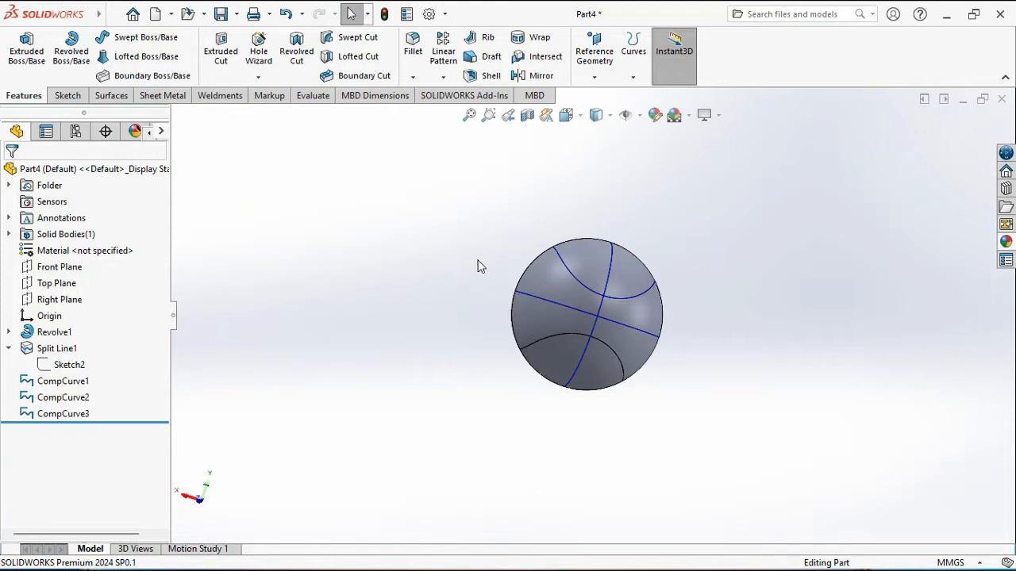
Create a composite curve joining the two edges of the lower arc seam
left_click(634, 78)
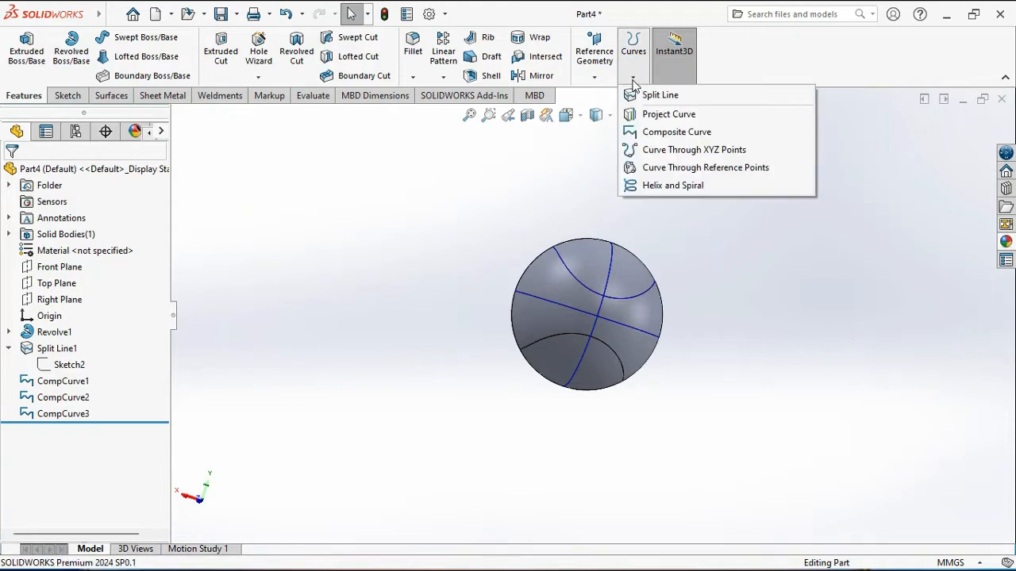
left_click(676, 132)
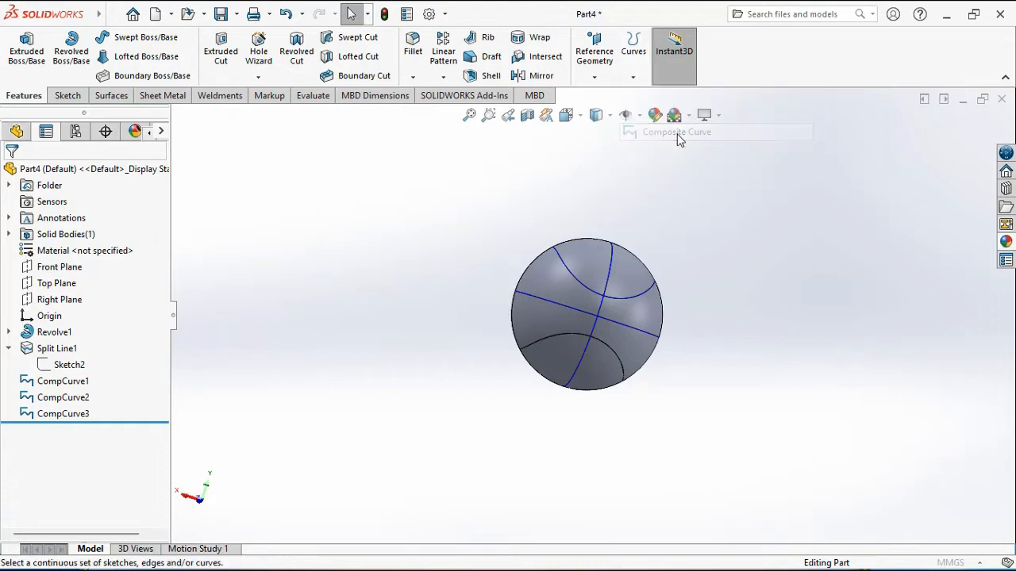
left_click(562, 339)
left_click(604, 349)
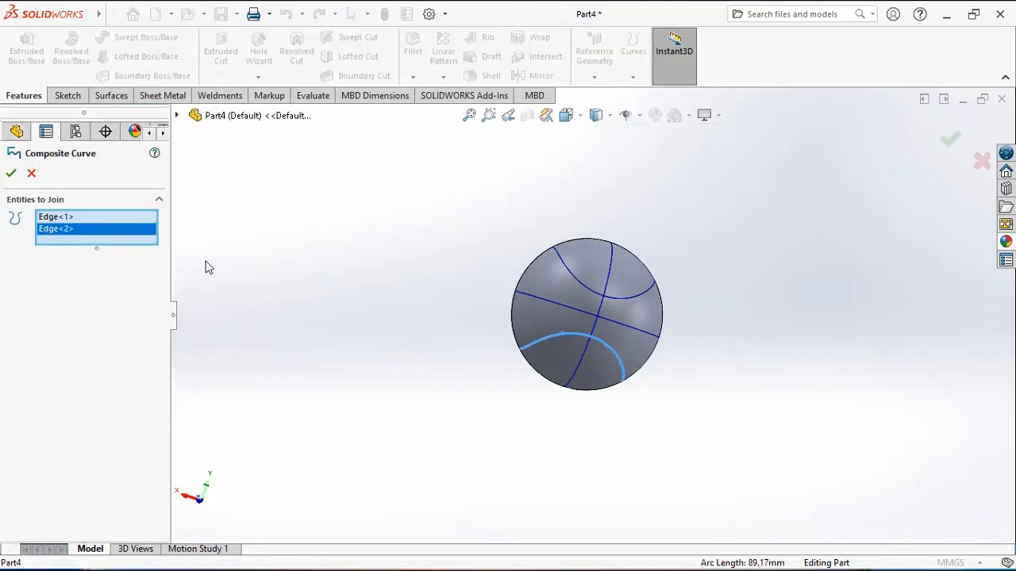
left_click(11, 173)
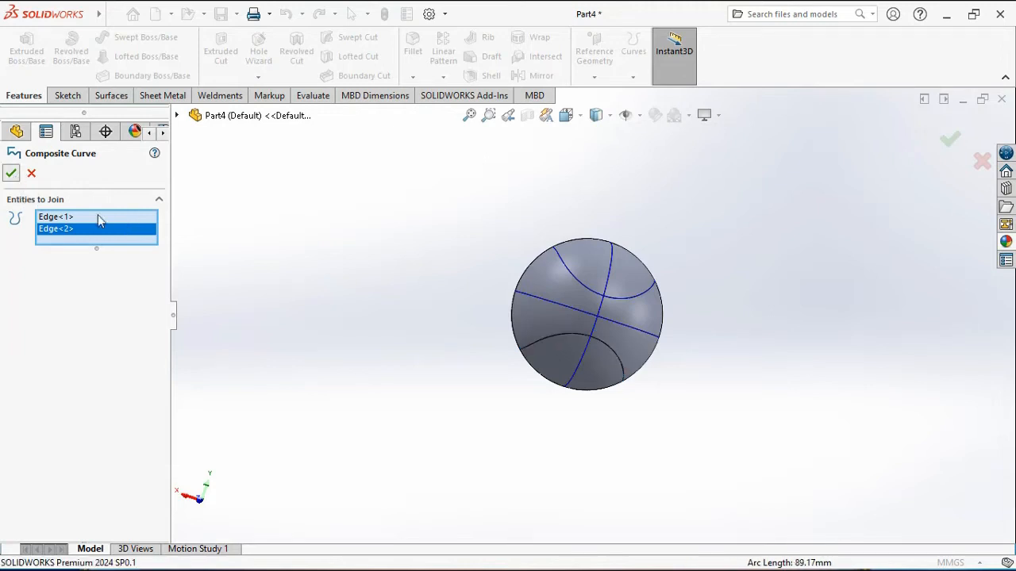
left_click(416, 331)
Cut a groove along the upper arc's composite curve using a swept cut with a 3 mm diameter circular profile
middle_click_drag(462, 349, 442, 252)
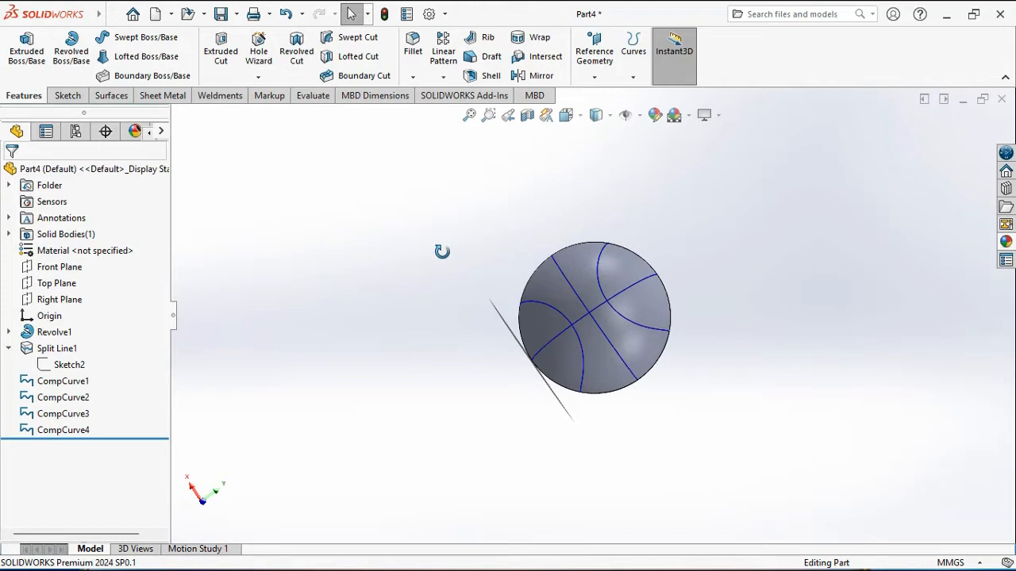
key("ctrl+7")
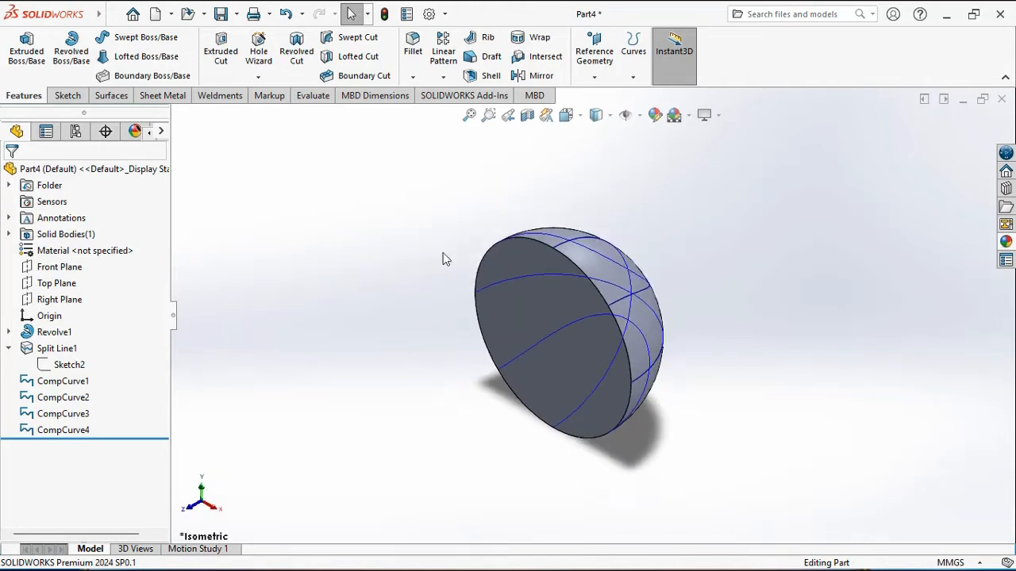
left_click(351, 38)
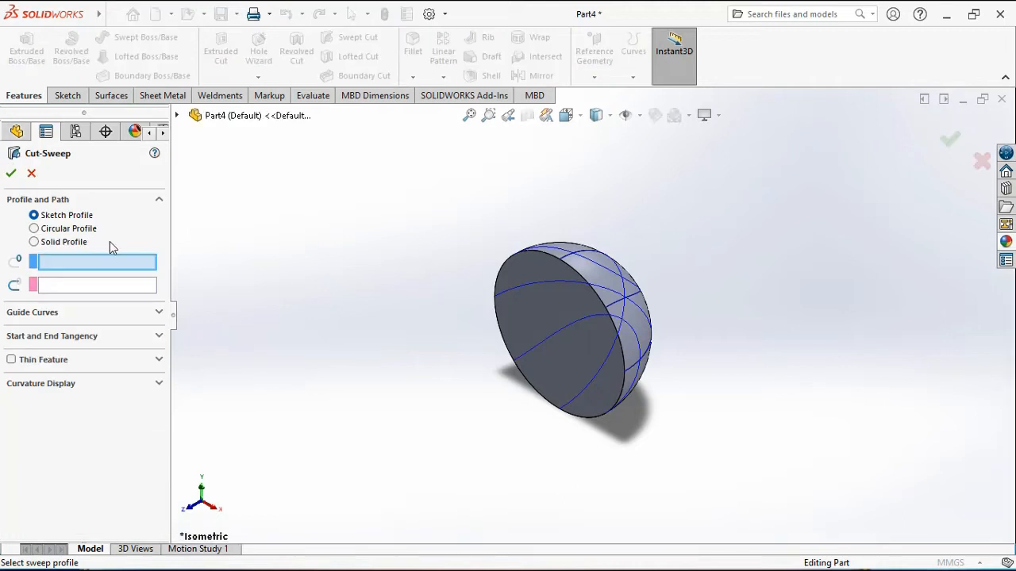
left_click(76, 231)
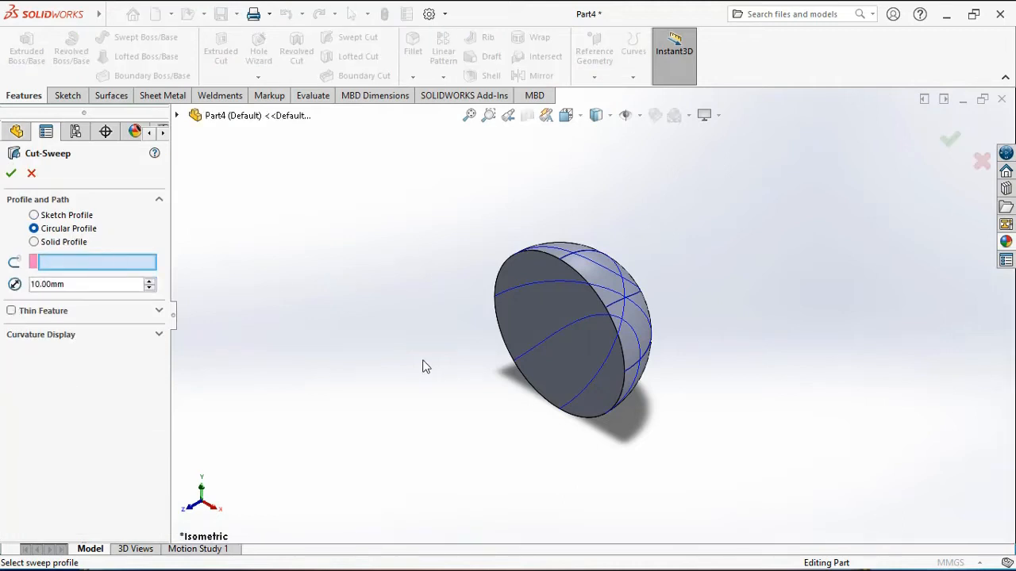
middle_click_drag(423, 366, 270, 346)
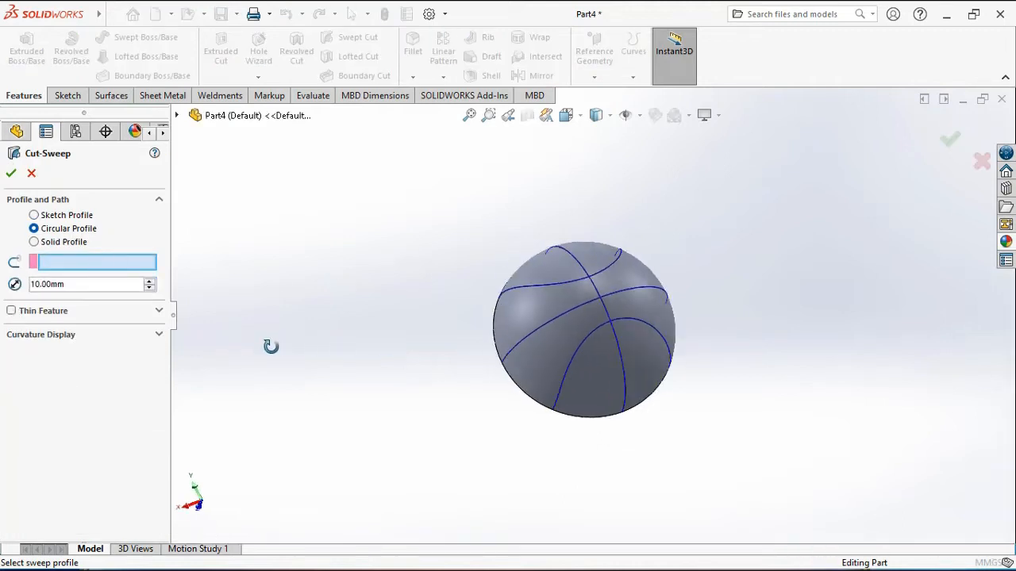
left_click(538, 289)
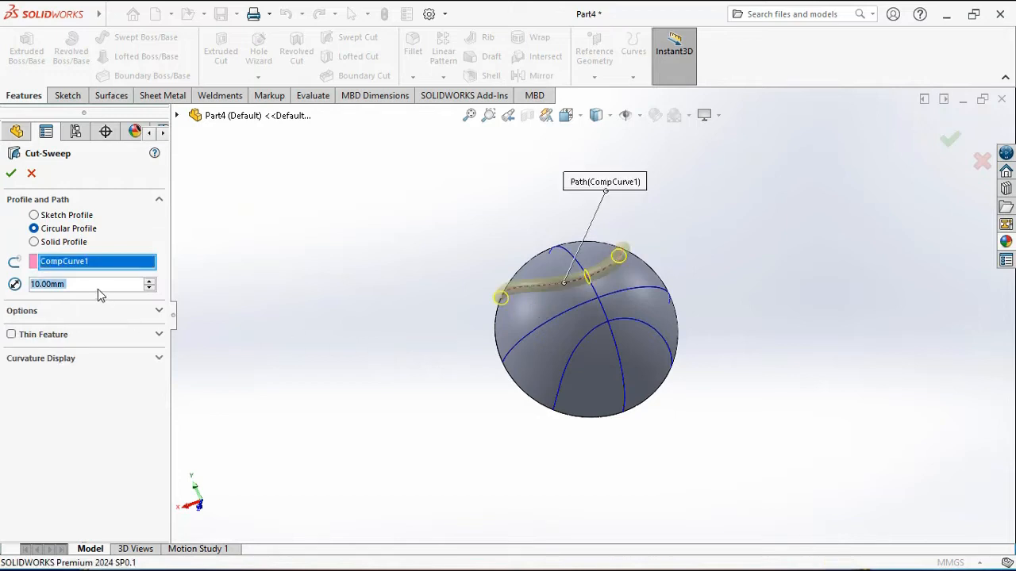
type("3")
key("Return")
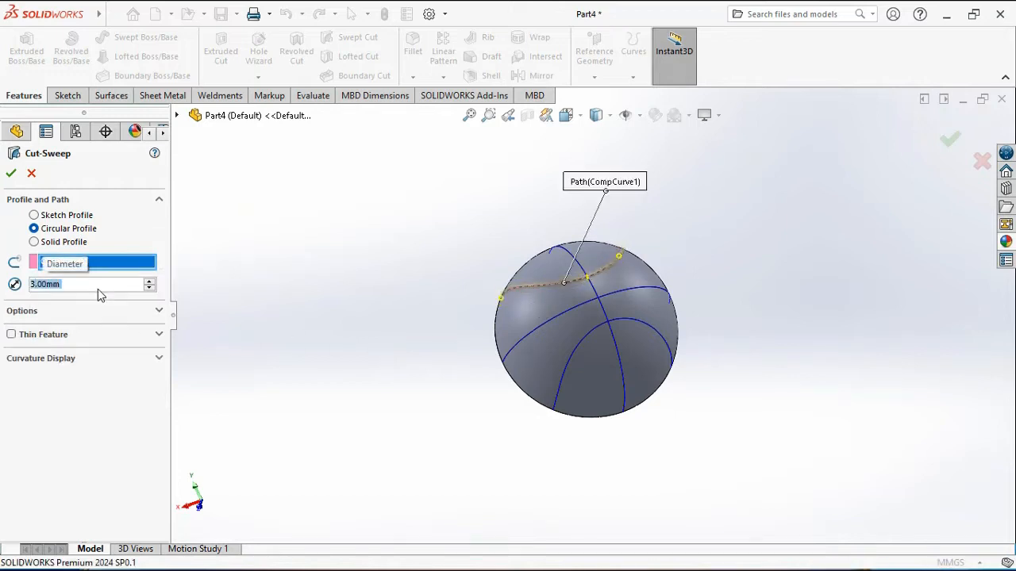
left_click(11, 173)
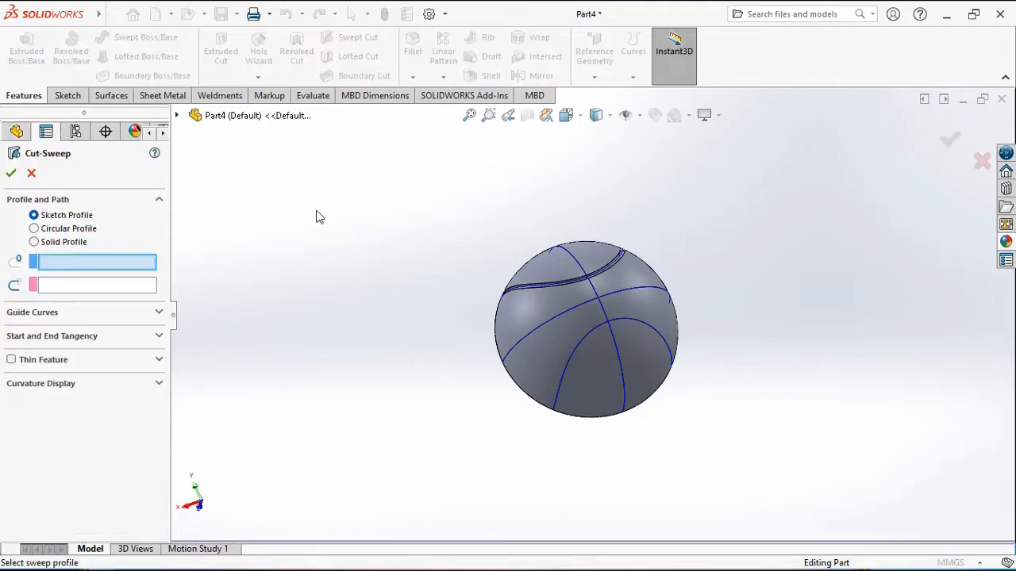
Cut a groove along the composite curve of the vertical seam crossing both arcs, using a swept cut with a 3 mm circular profile
left_click(73, 230)
middle_click_drag(328, 274, 377, 390)
middle_click_drag(431, 306, 370, 294)
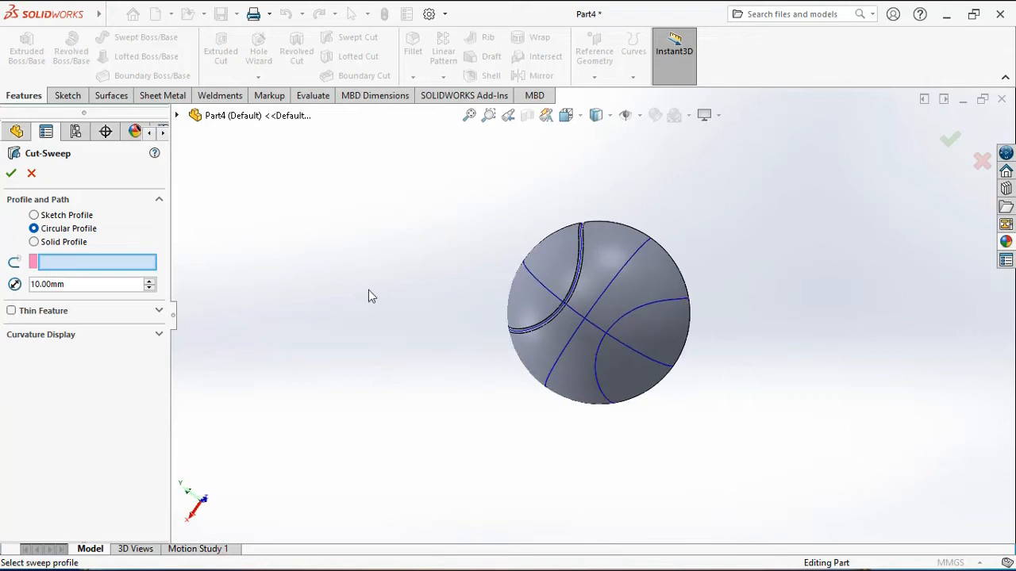
left_click(538, 279)
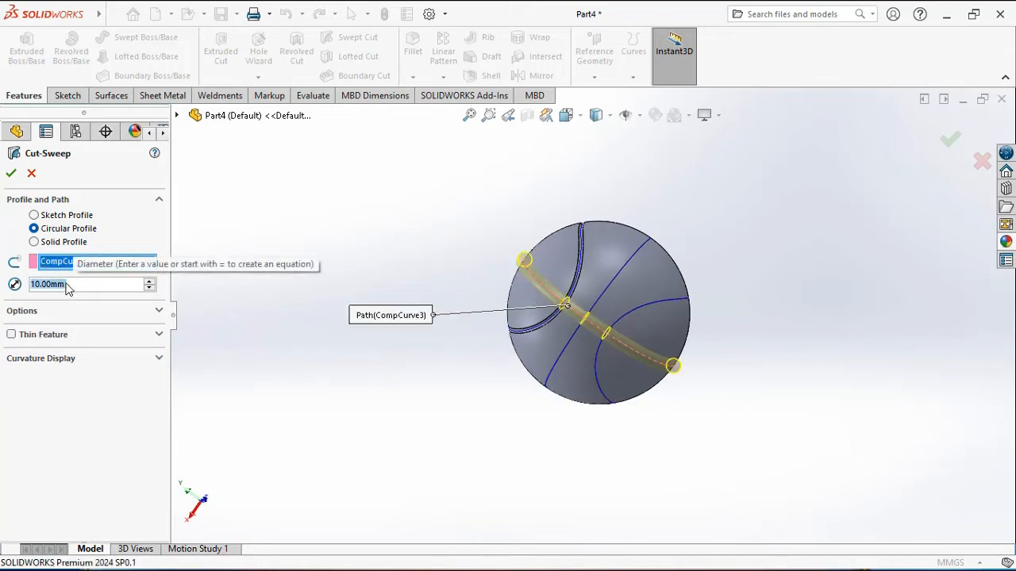
type("3")
key("Return")
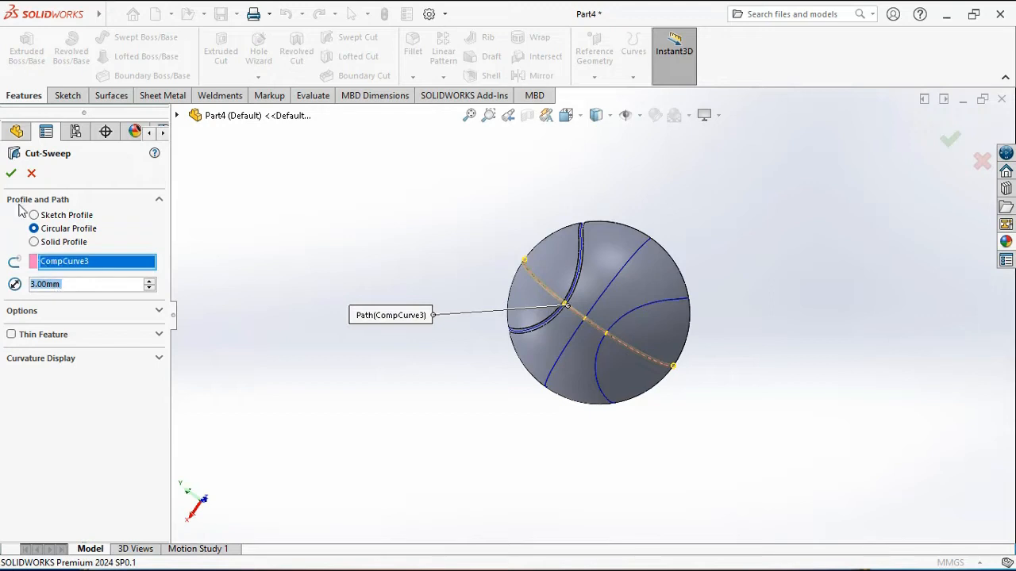
left_click(11, 174)
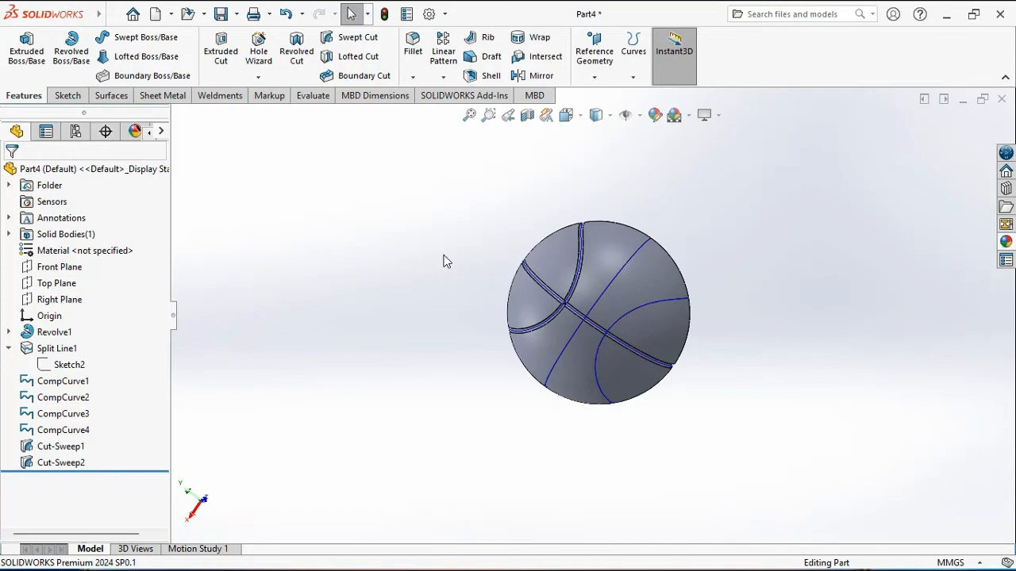
Cut a groove along the straight horizontal seam's composite curve using a swept cut with a 3 mm diameter circular profile
left_click(370, 42)
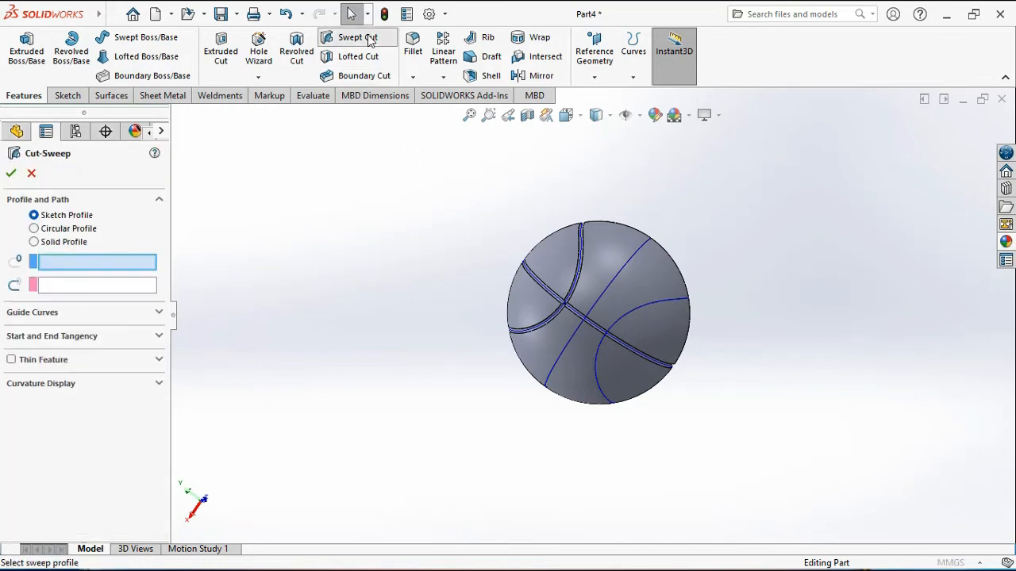
left_click(88, 229)
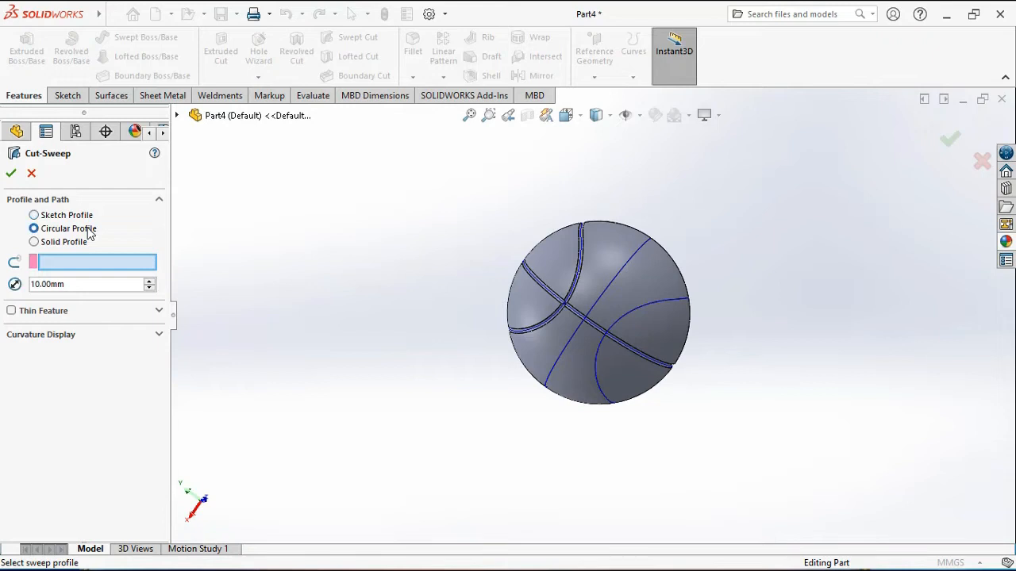
left_click(612, 290)
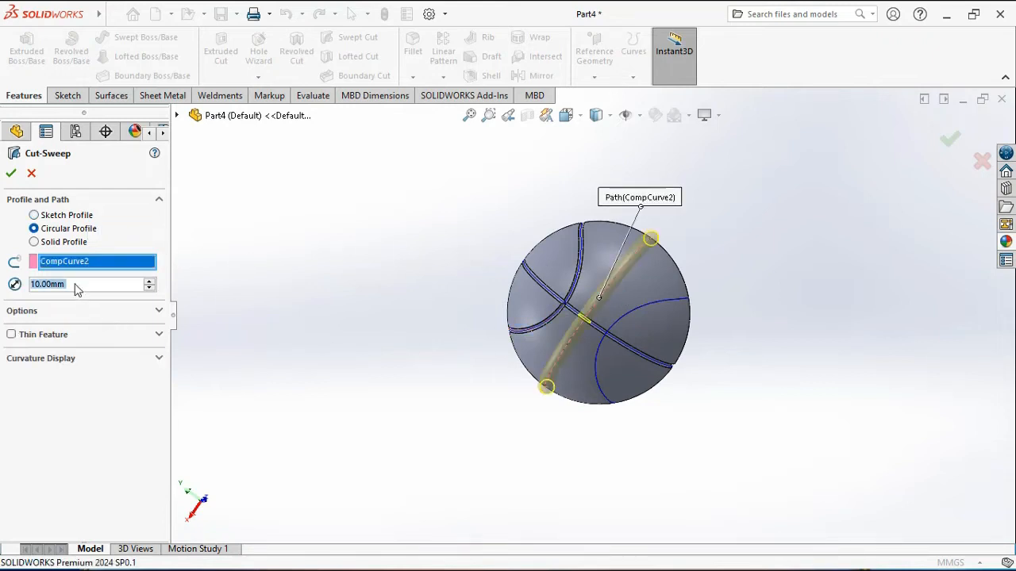
type("3")
key("Return")
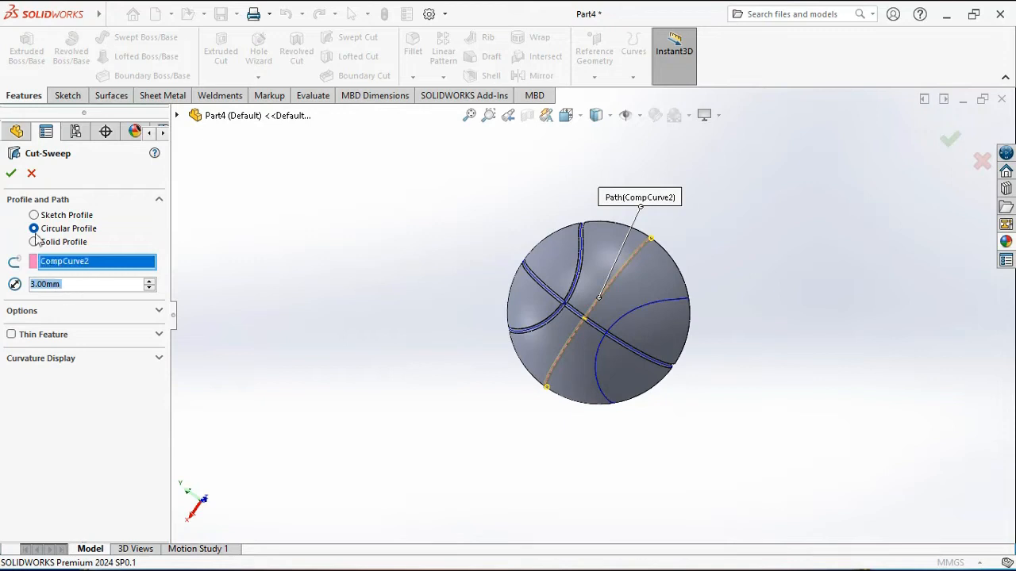
left_click(11, 173)
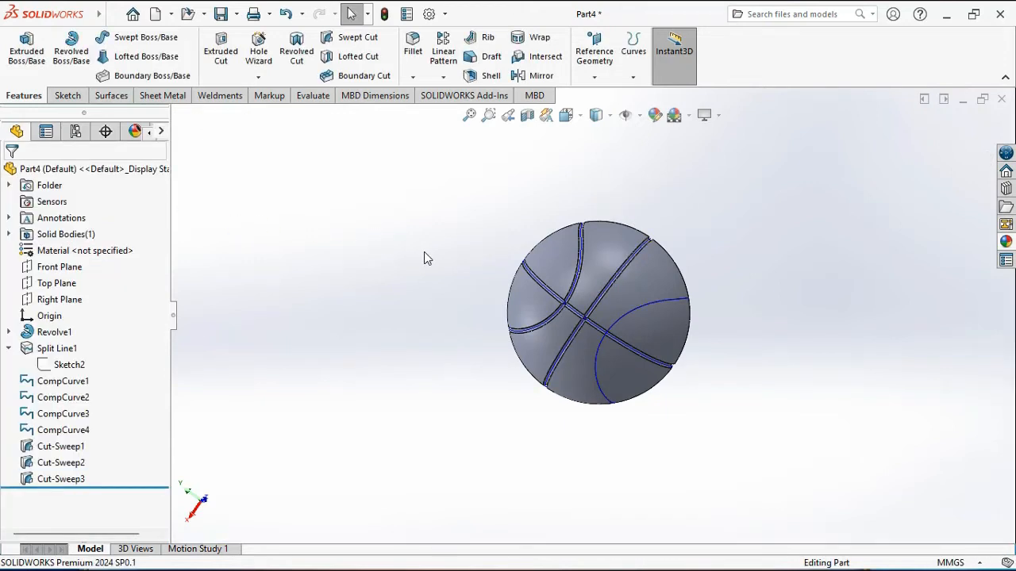
Cut a groove along the lower arc's composite curve using a swept cut with a 3 mm diameter circular profile
left_click(354, 41)
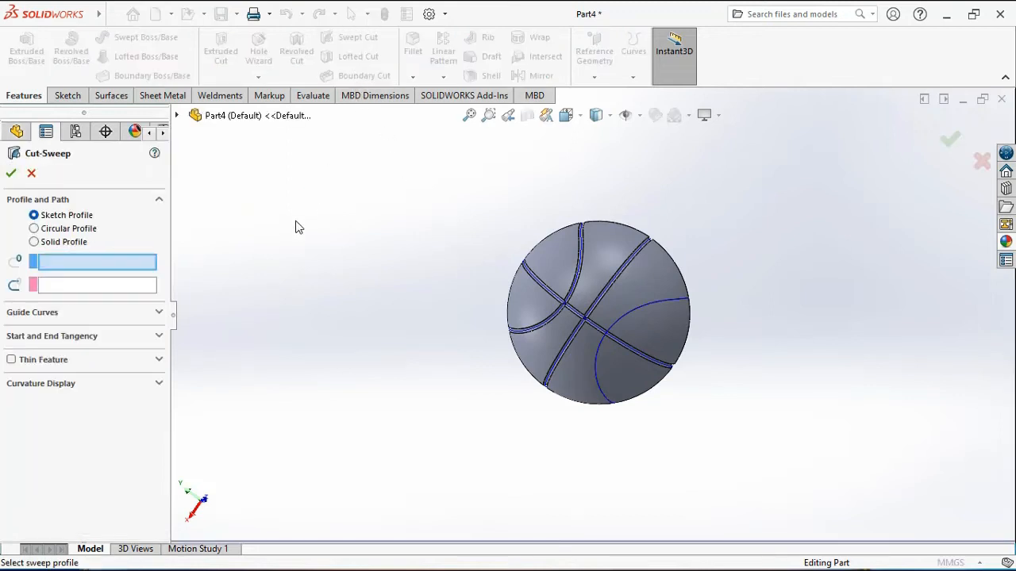
left_click(34, 228)
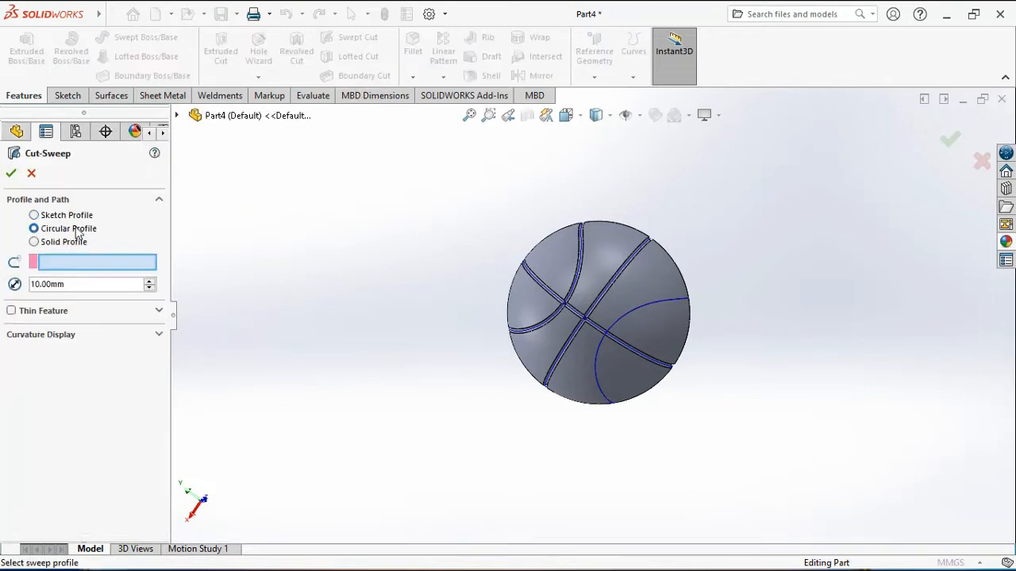
left_click(620, 318)
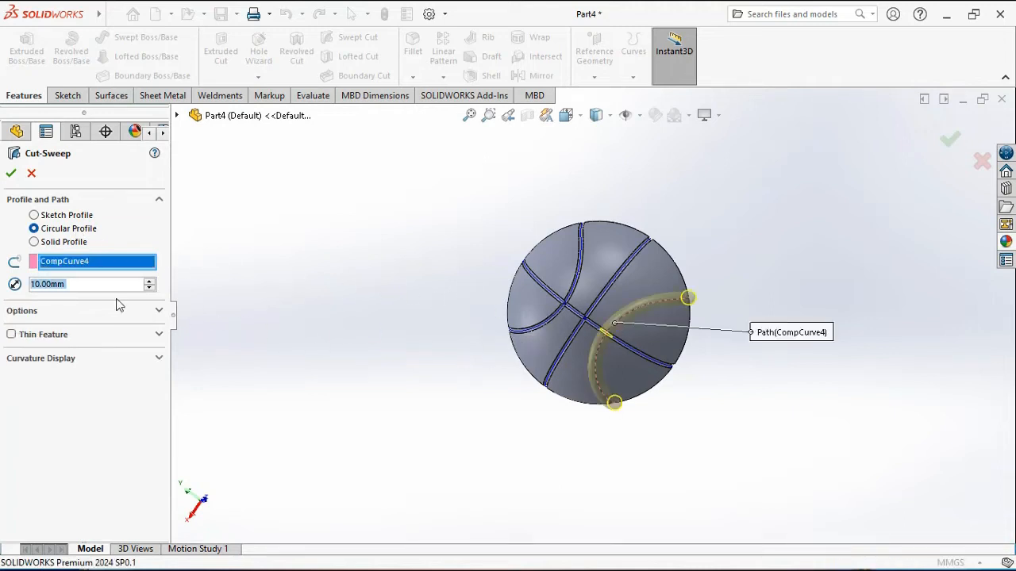
type("3")
key("Return")
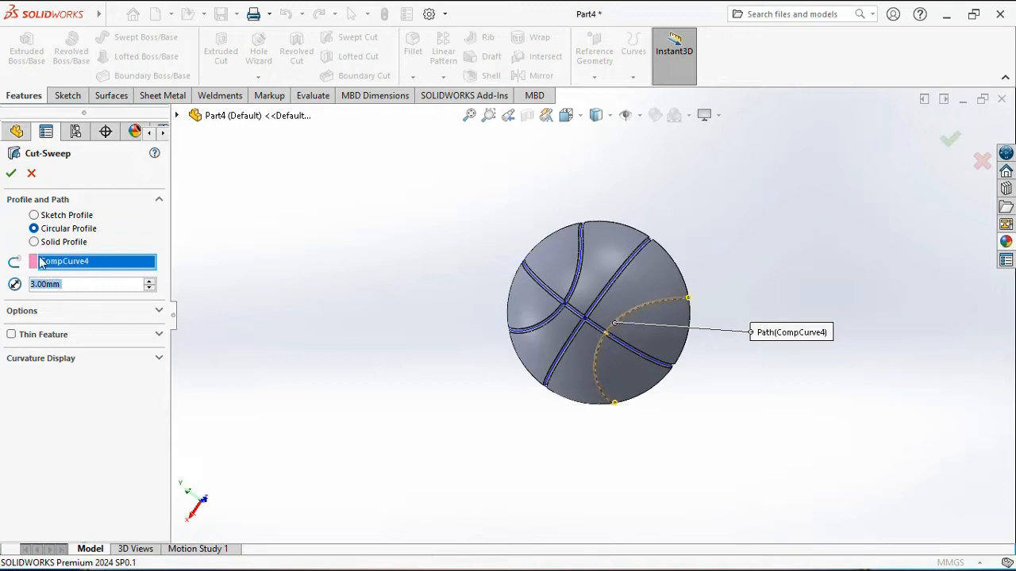
left_click(11, 173)
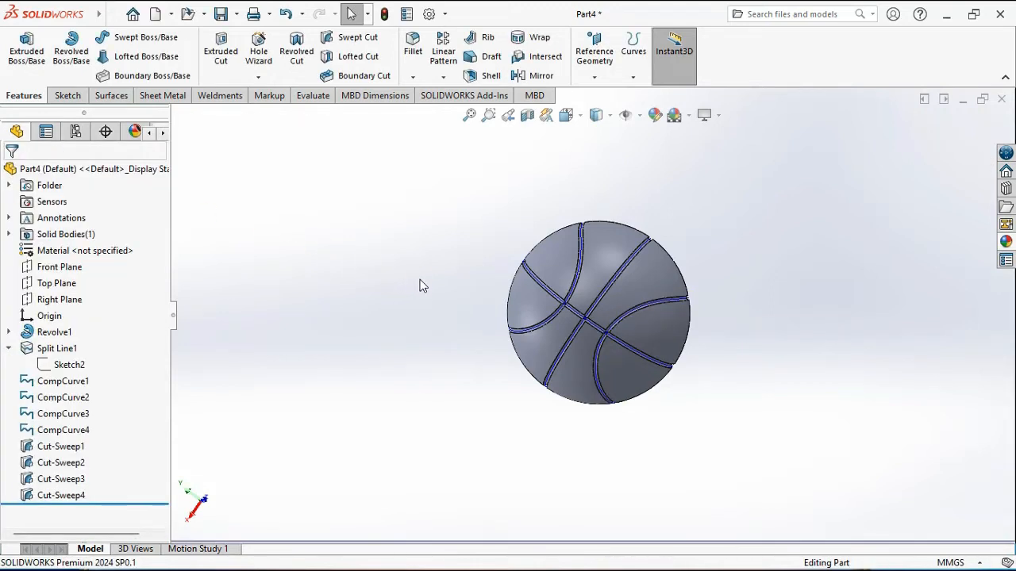
Hide all four composite curves, CompCurve1 through CompCurve4
key("ctrl+7")
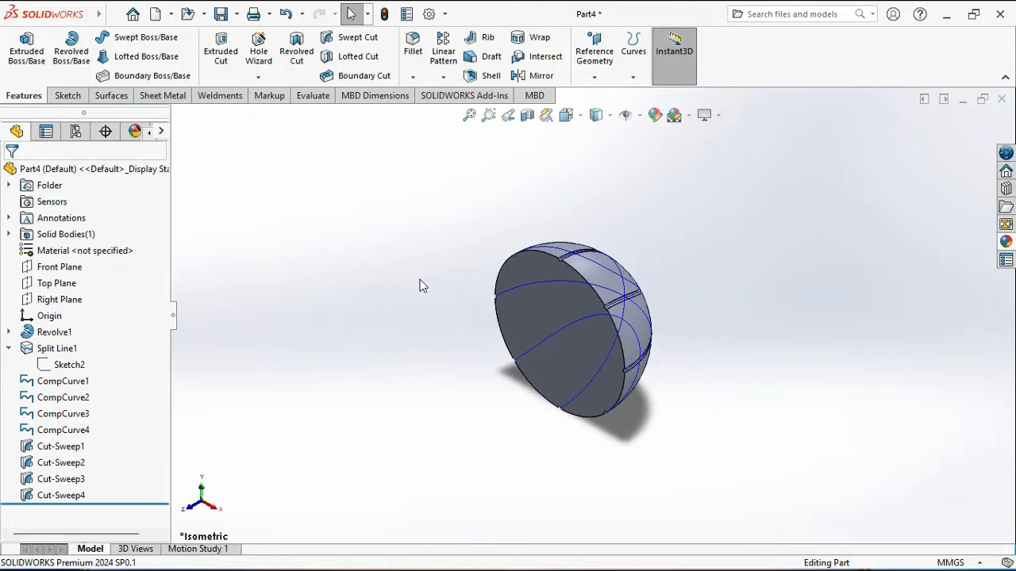
left_click(69, 430)
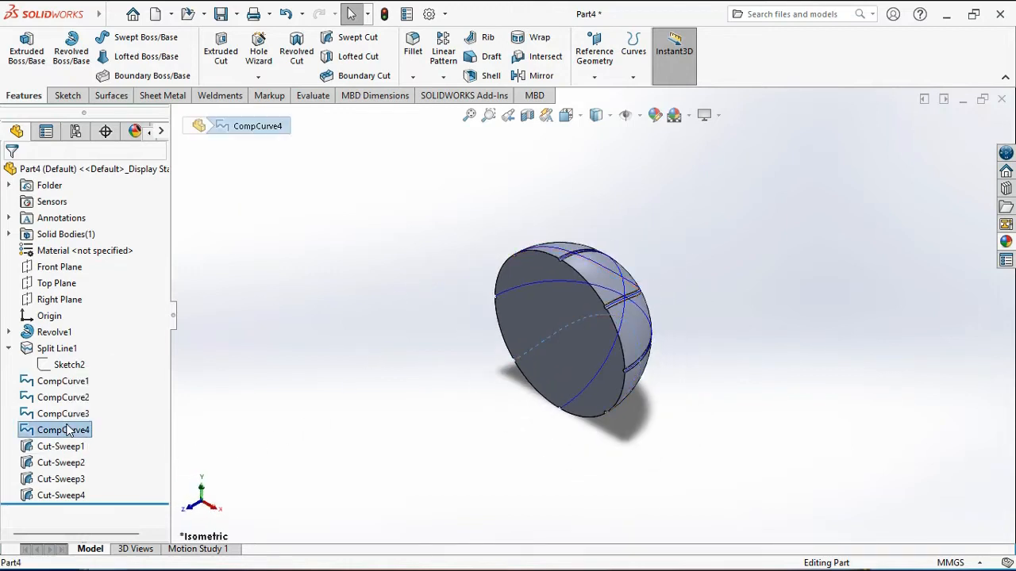
left_click(69, 413, "ctrl")
left_click(73, 397, "ctrl")
left_click(76, 382, "ctrl")
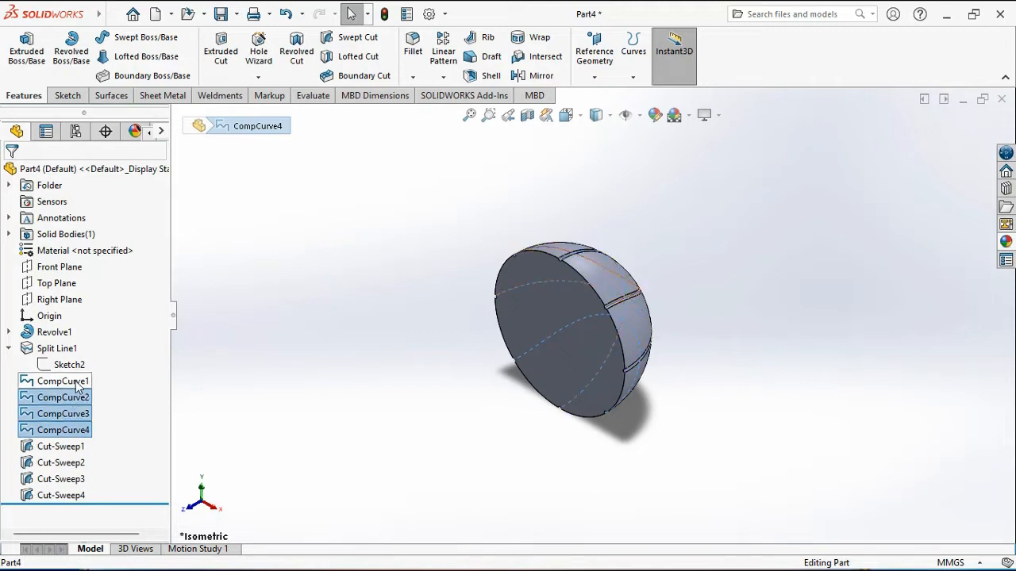
left_click(88, 359)
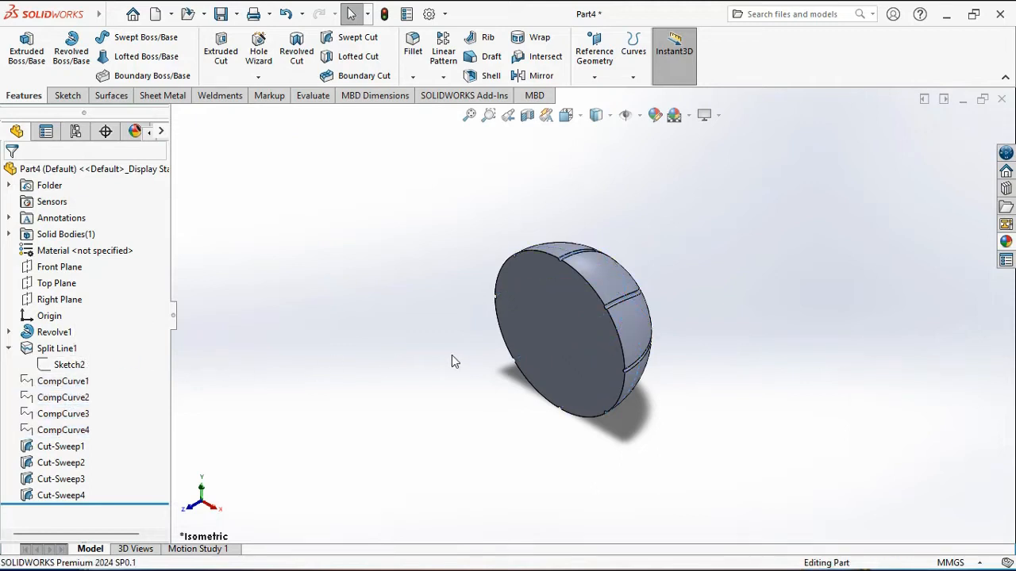
Shell the half-sphere to a 7 mm wall thickness, removing its flat circular face
middle_click_drag(734, 368, 702, 391)
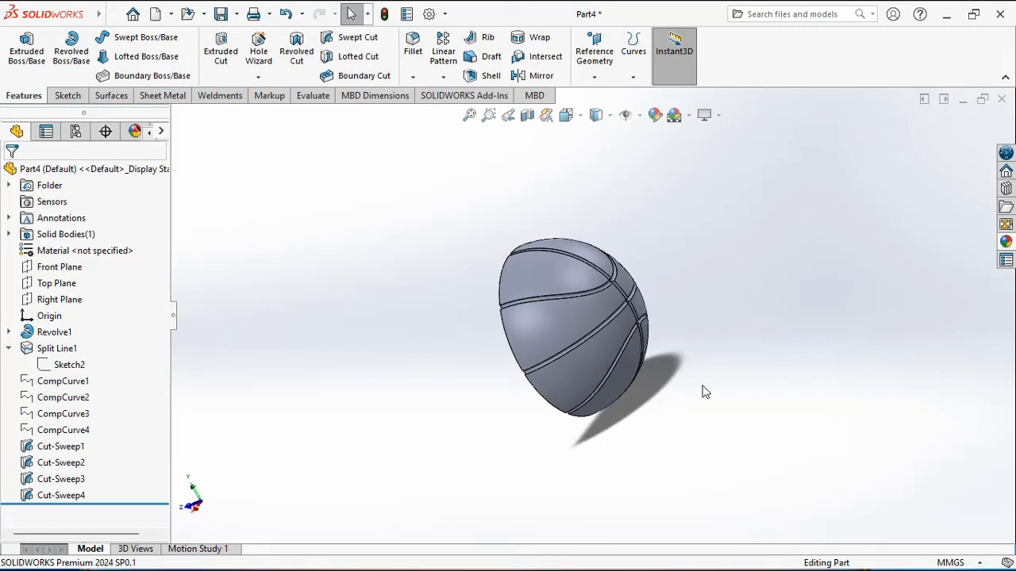
key("ctrl+7")
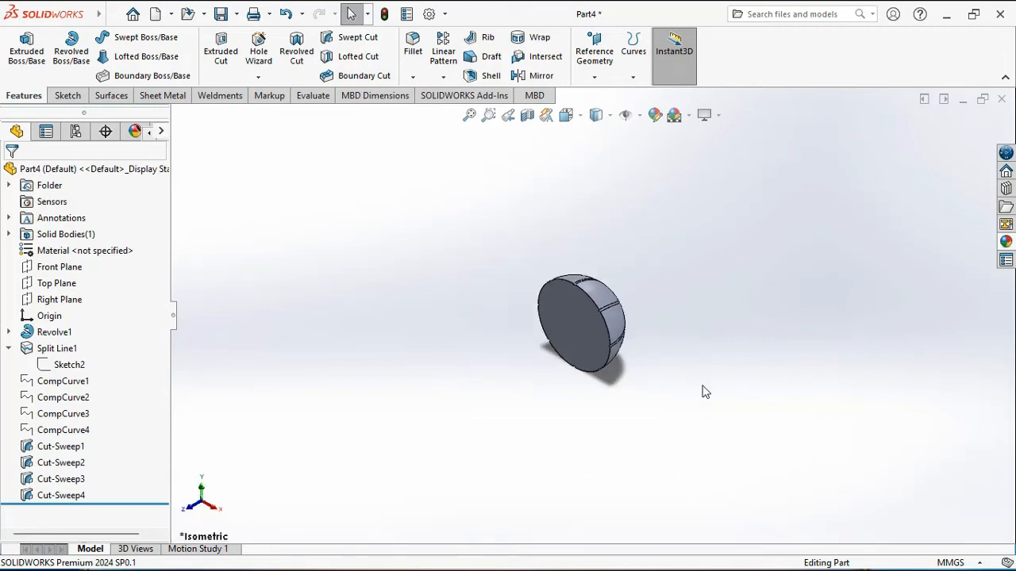
scroll(604, 330, "down", 2)
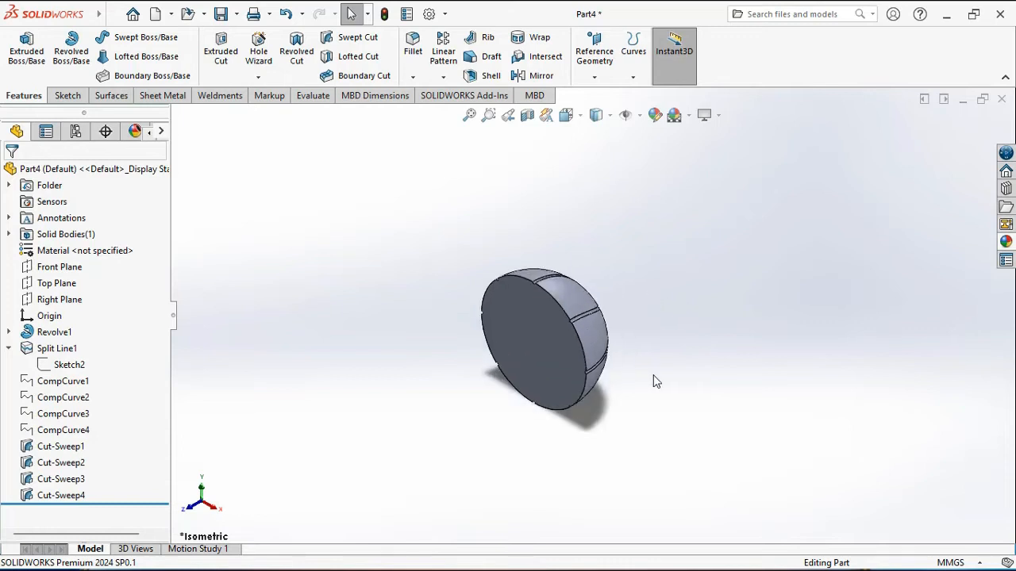
left_click(486, 76)
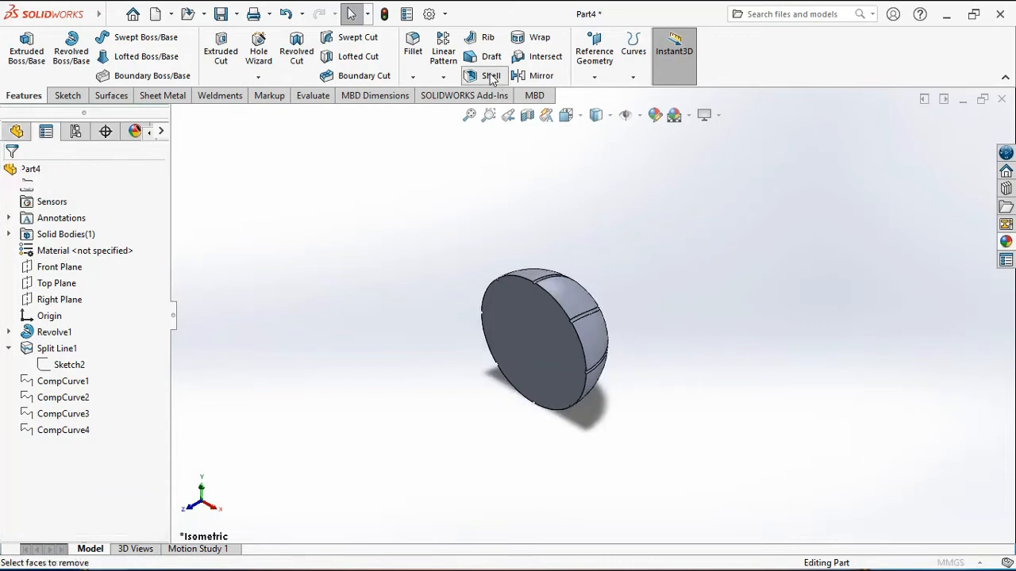
left_click(520, 317)
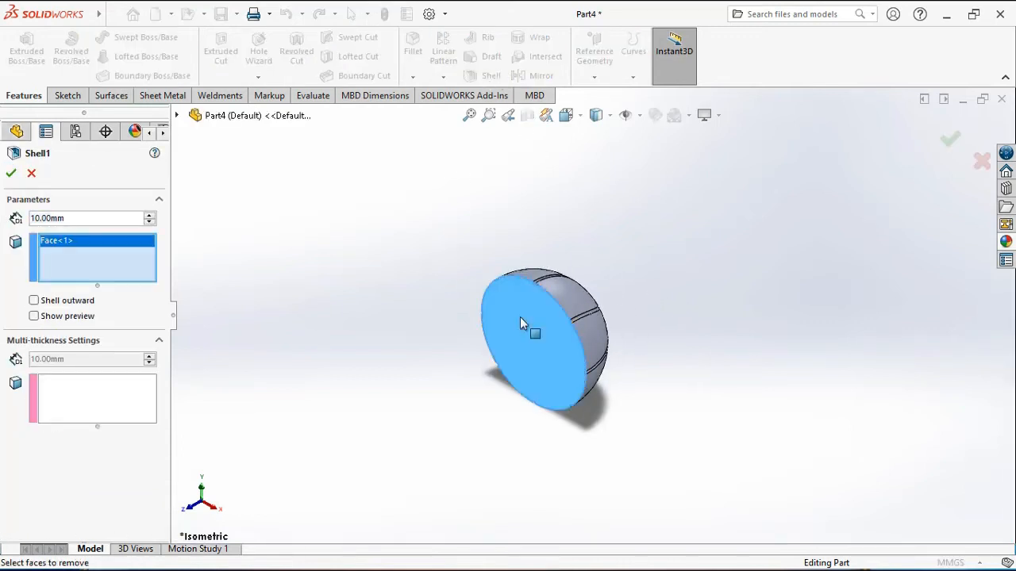
double_click(77, 217)
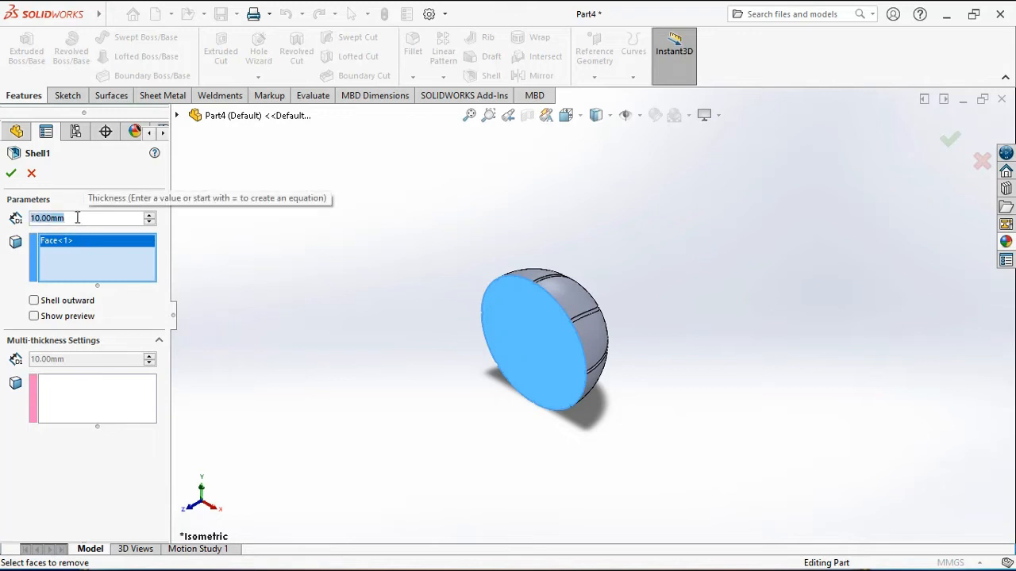
type("7")
key("Return")
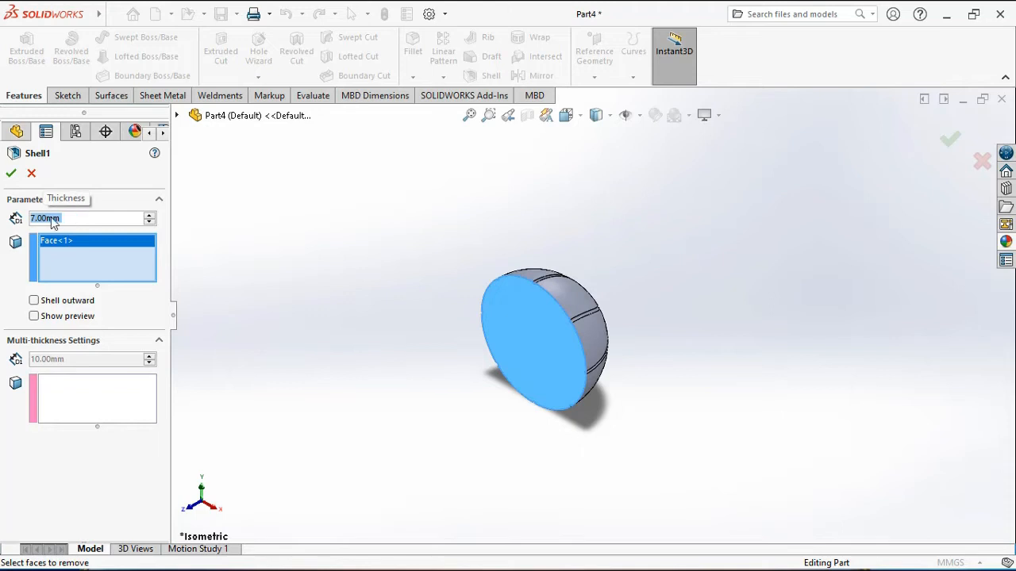
left_click(11, 173)
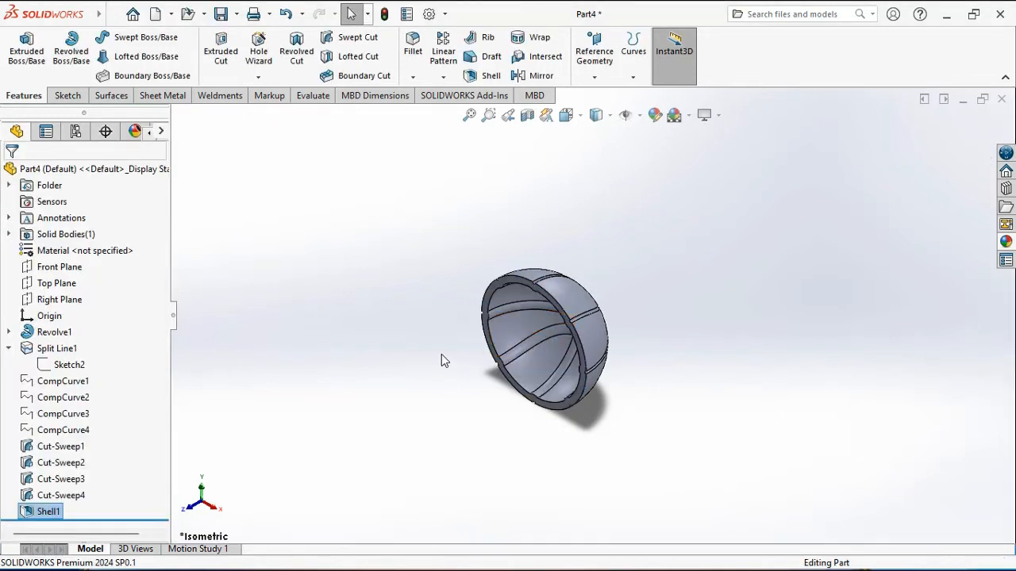
Mirror the revolve, split line, four swept cuts and shell about the half-sphere's flat ring-shaped rim face
middle_click_drag(441, 355, 441, 323)
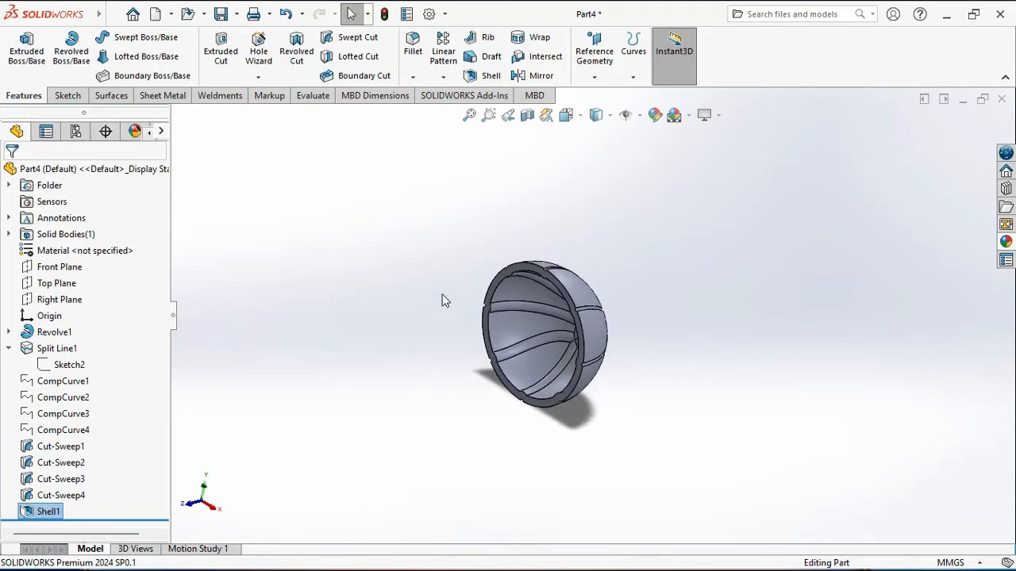
left_click(442, 300)
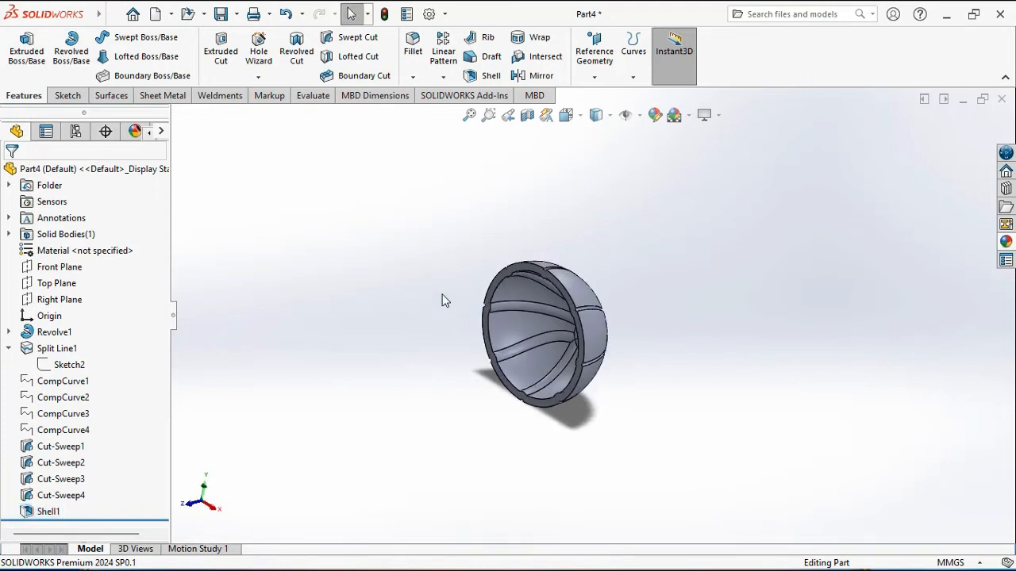
key("ctrl+7")
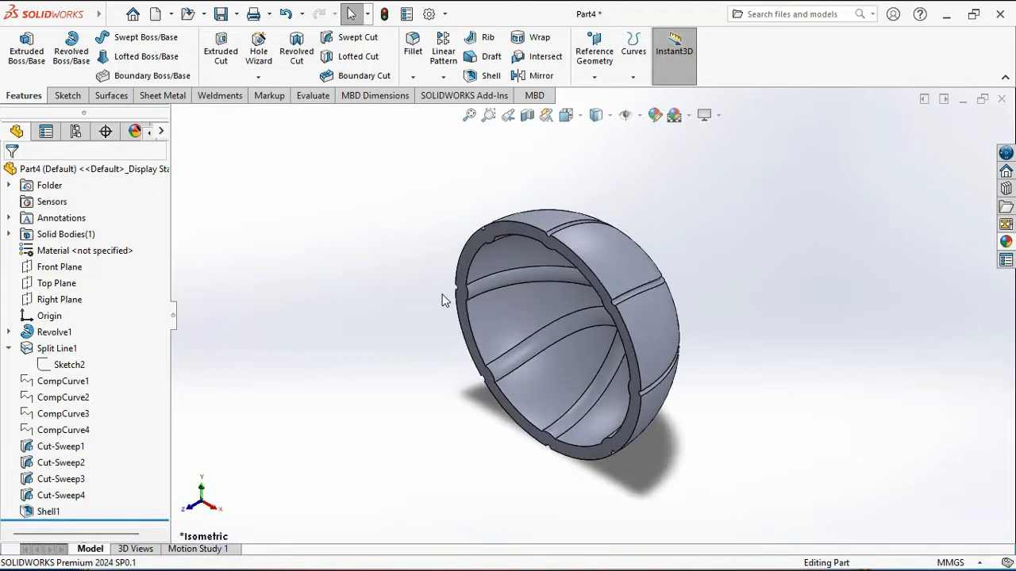
left_click(536, 77)
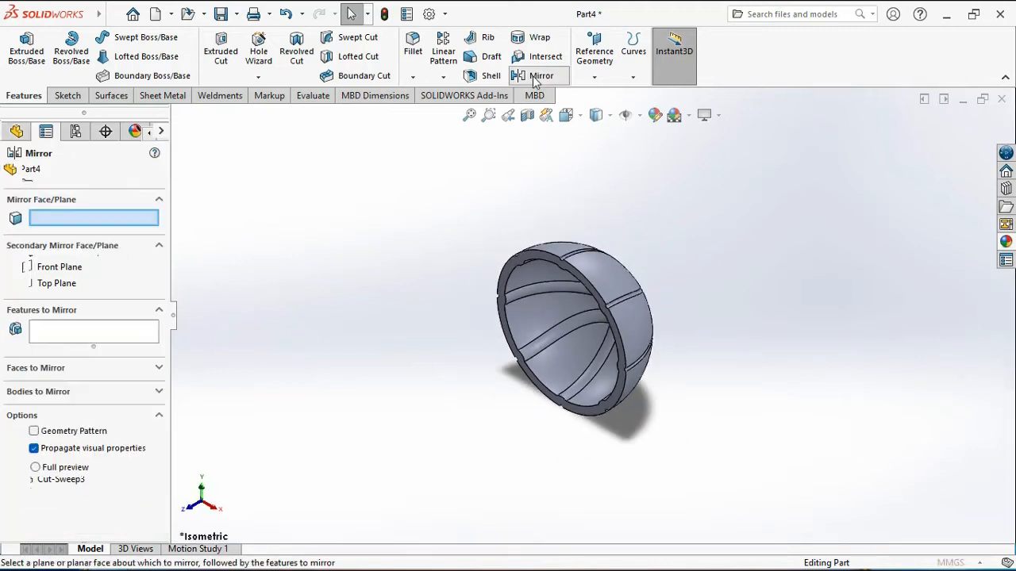
left_click(528, 255)
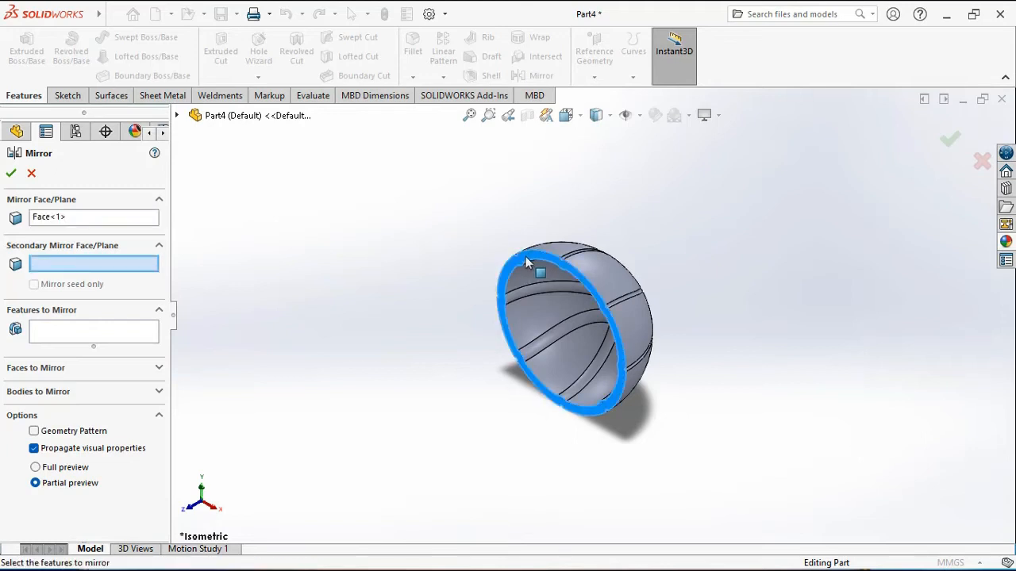
left_click(130, 336)
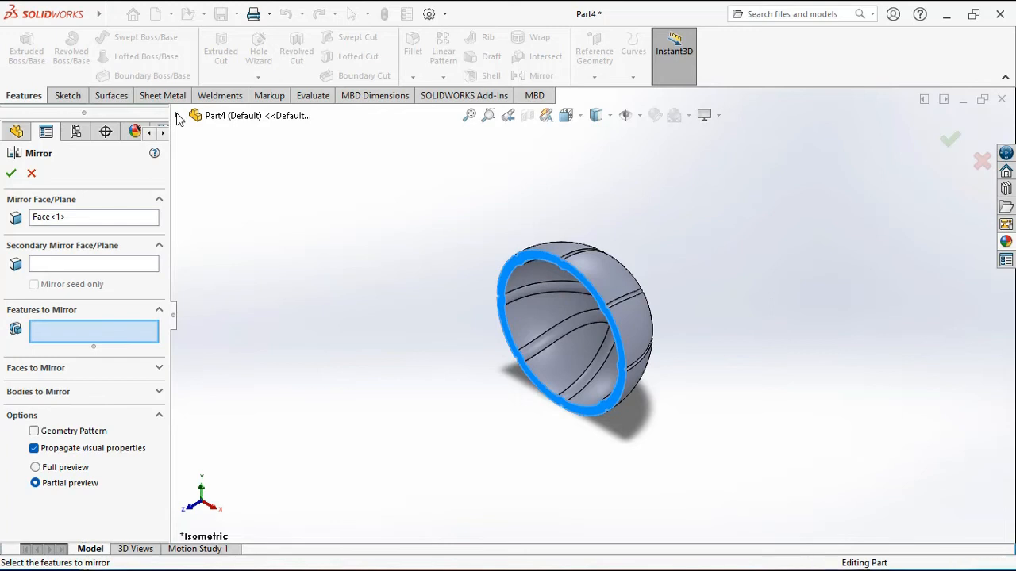
left_click(177, 115)
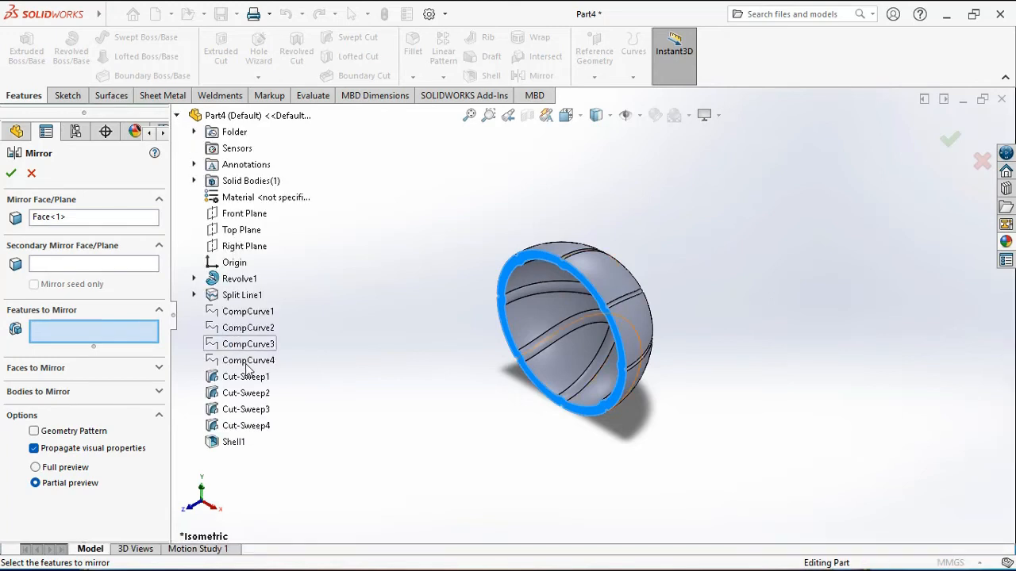
left_click(240, 278)
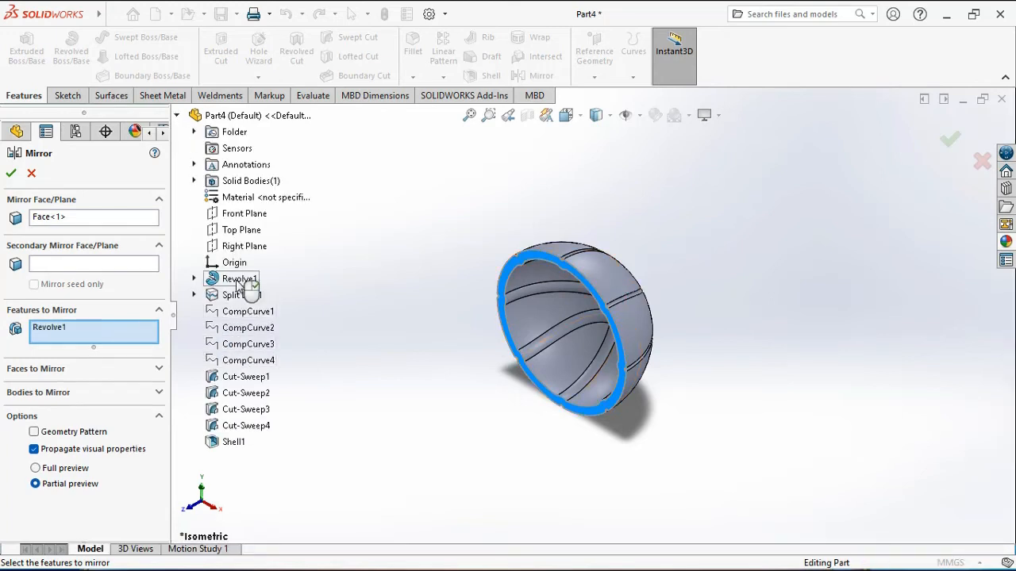
left_click(233, 443, "shift")
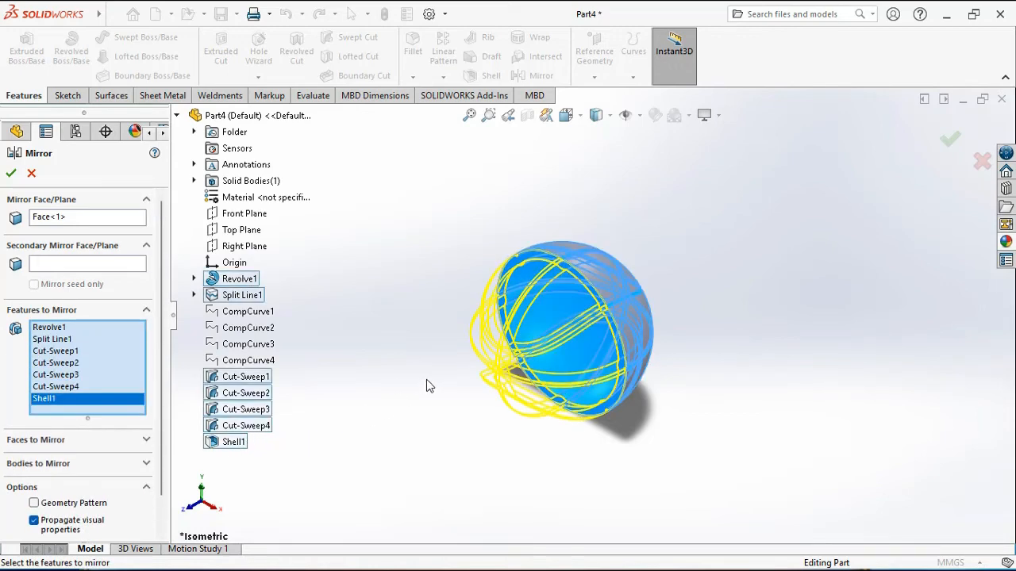
middle_click_drag(426, 380, 394, 387)
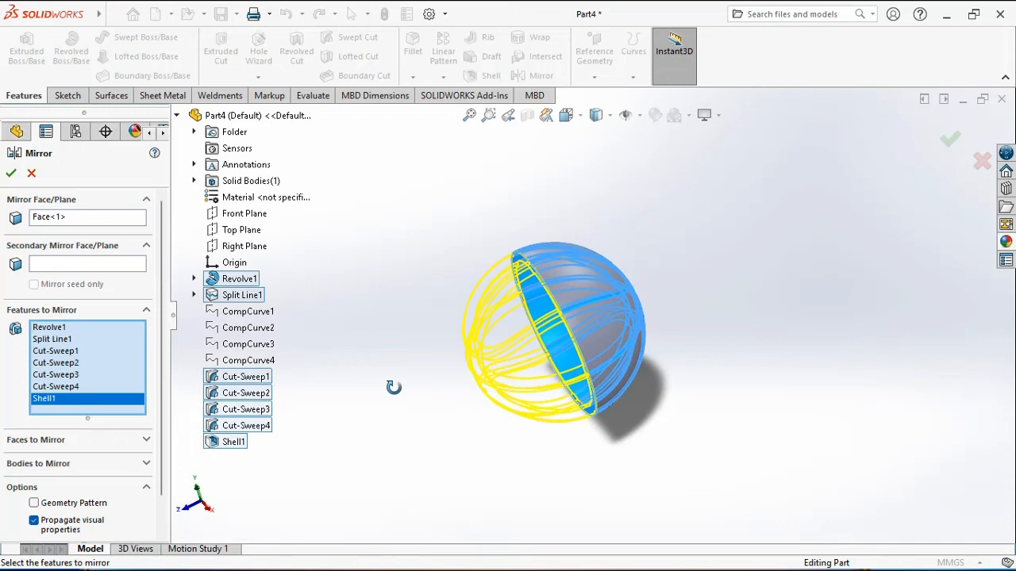
left_click(11, 173)
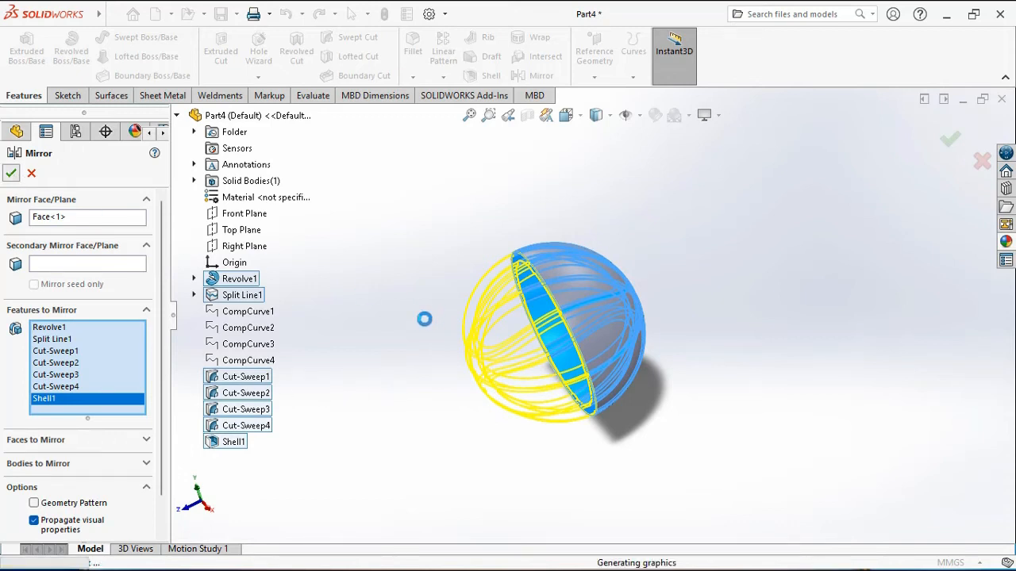
Select all eight outer panel faces of the ball and open their face-level appearance for editing
middle_click_drag(546, 390, 705, 319)
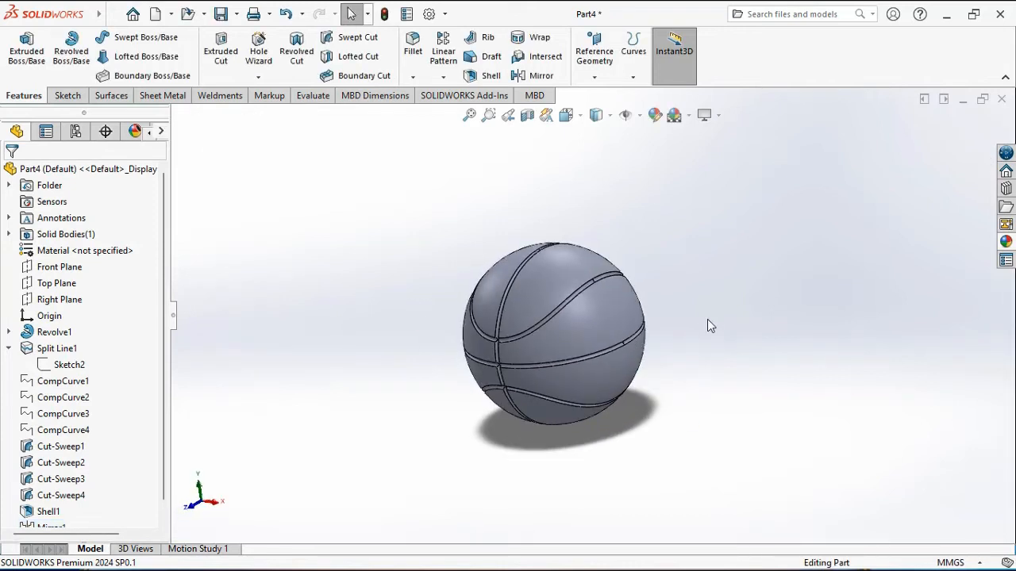
left_click(551, 268)
left_click(585, 336, "ctrl")
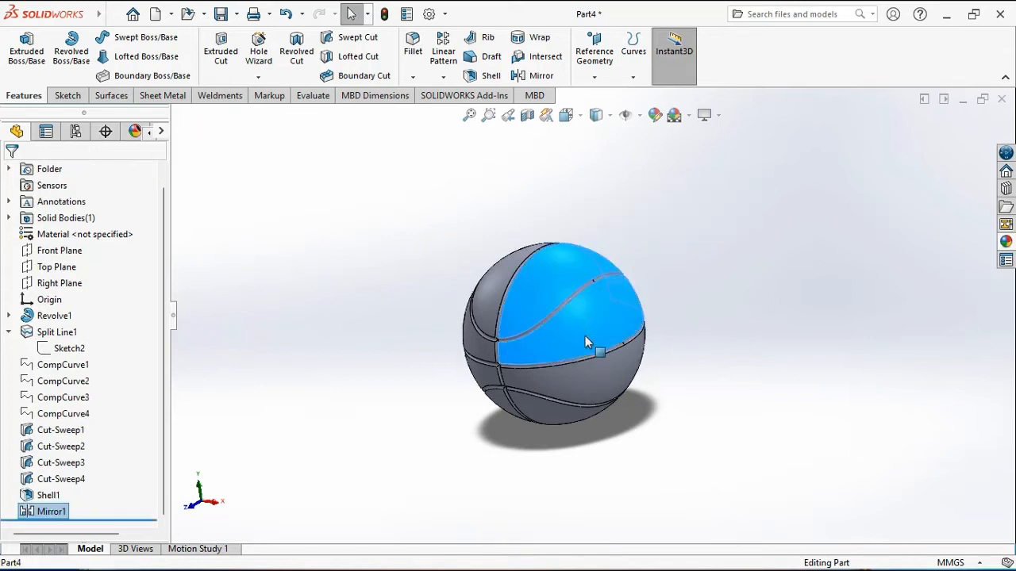
left_click(601, 386, "ctrl")
left_click(514, 418, "ctrl")
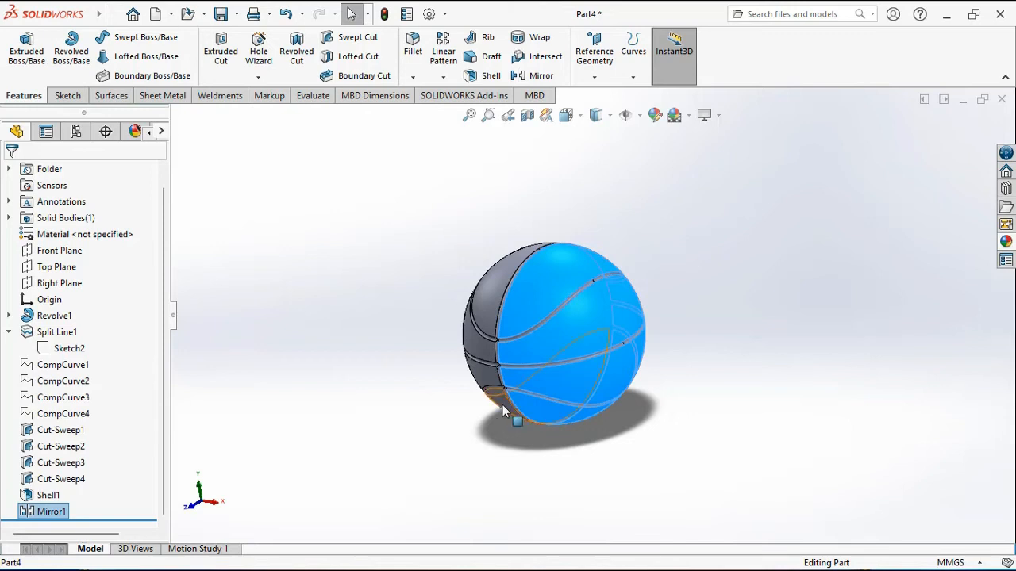
left_click(497, 397, "ctrl")
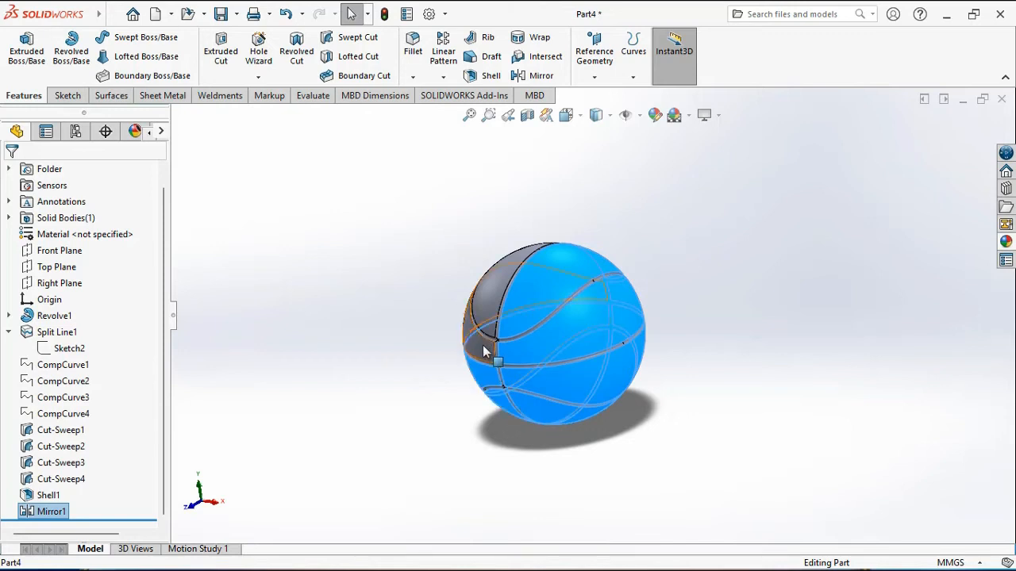
left_click(485, 352, "ctrl")
left_click(498, 292, "ctrl")
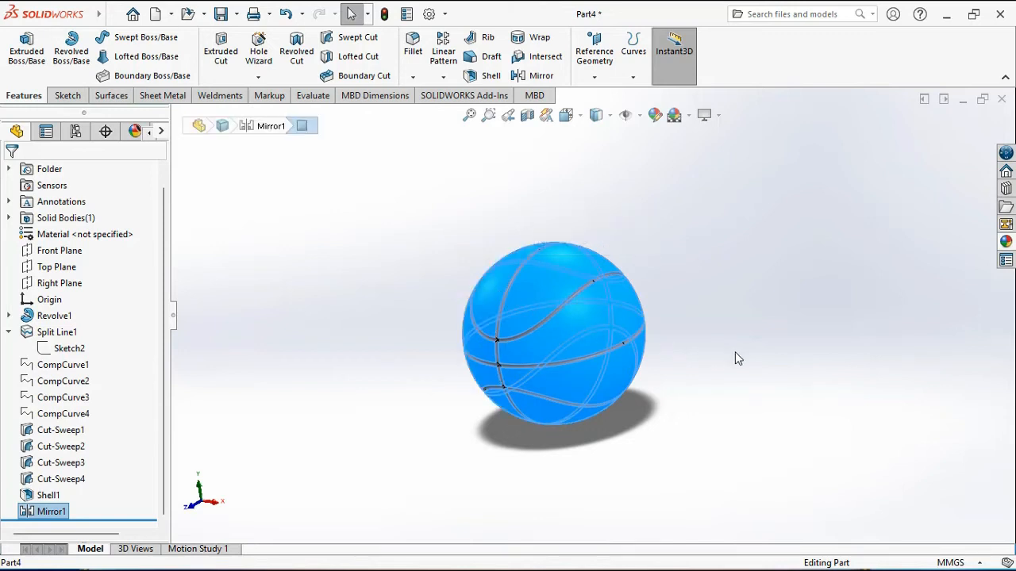
middle_click_drag(735, 352, 623, 347)
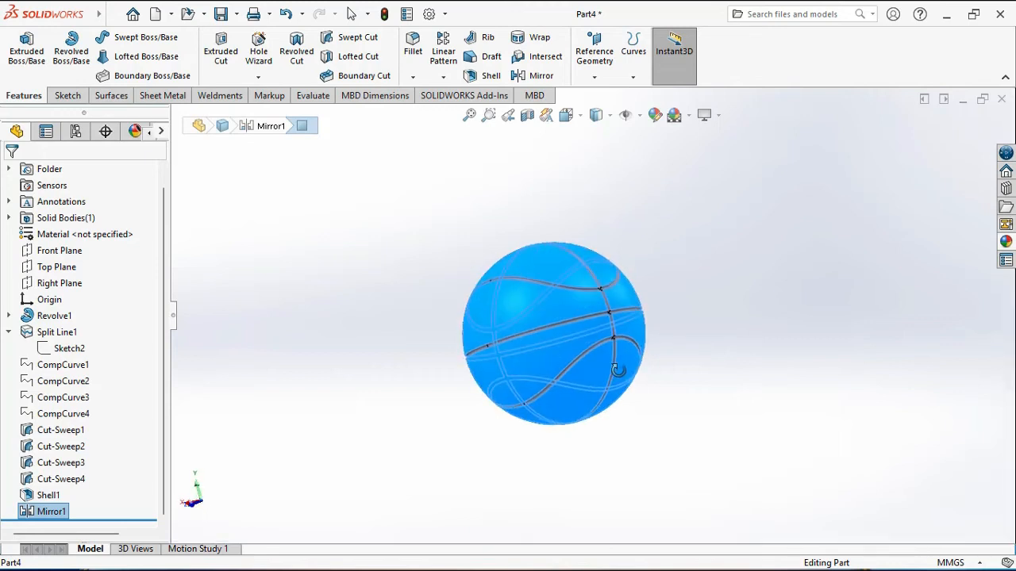
left_click(532, 351, "ctrl")
left_click(532, 351, "ctrl")
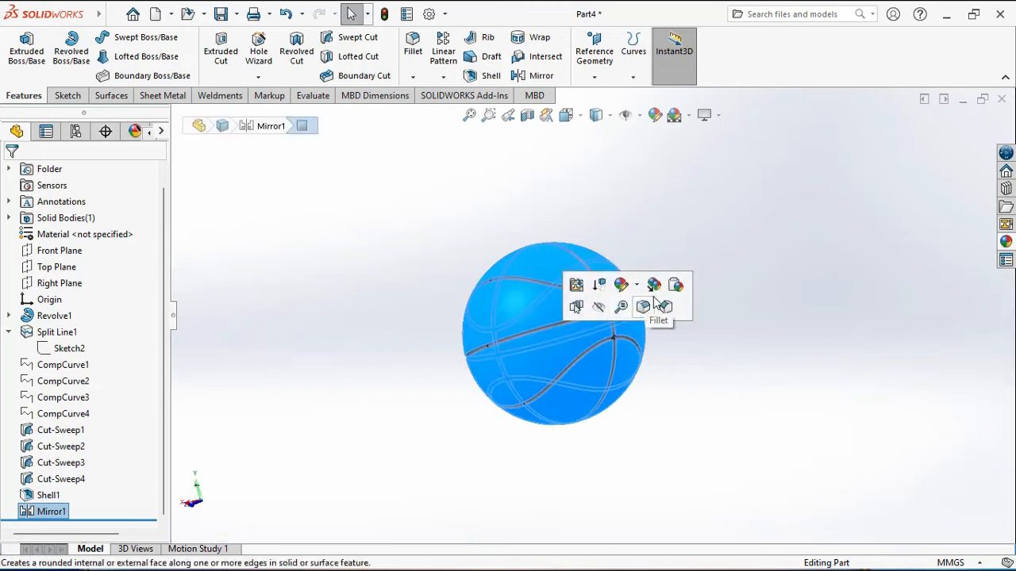
left_click(623, 287)
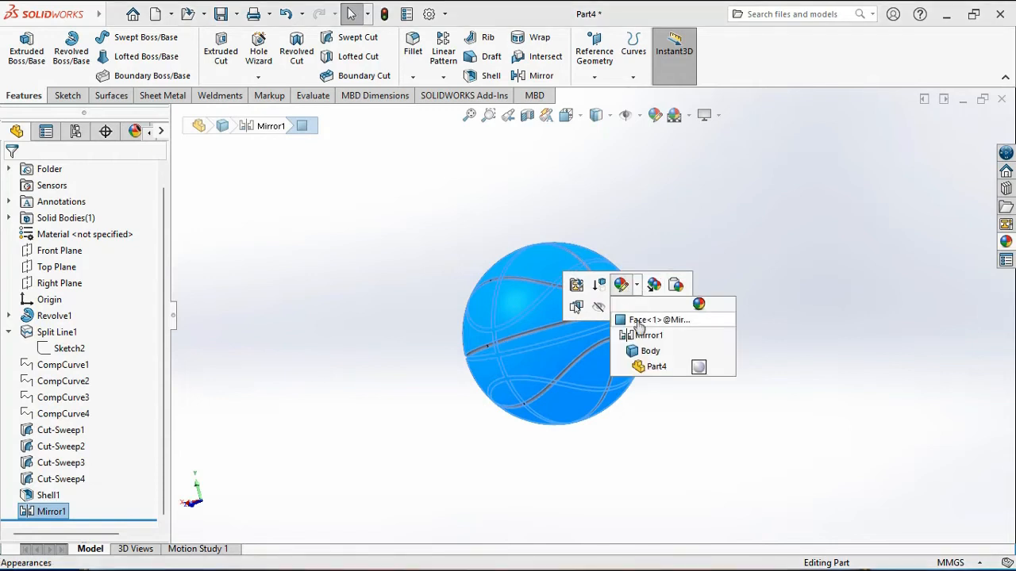
left_click(636, 318)
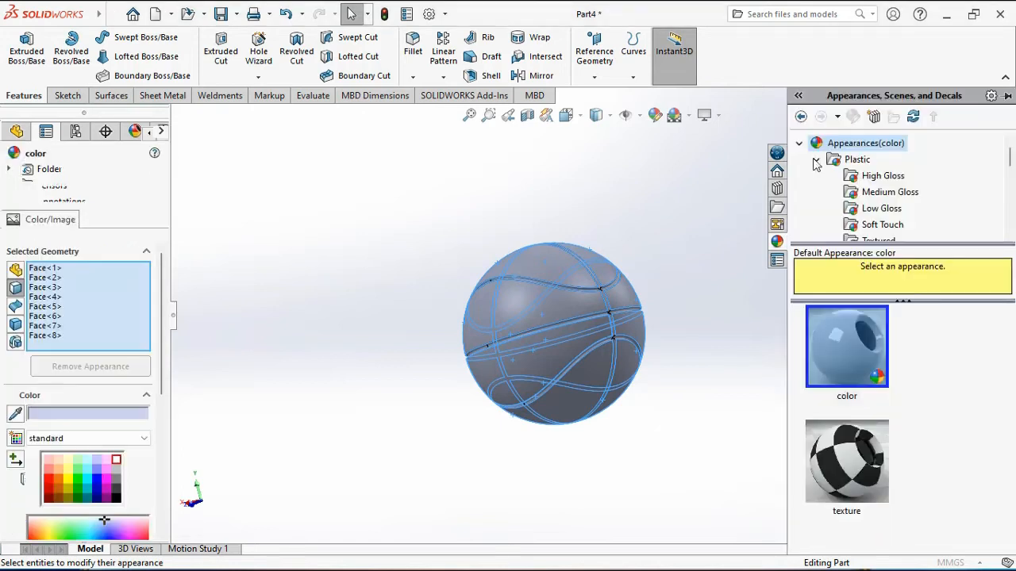
Apply the canvas appearance from the Fabric > Cloth library to the selected panel faces
left_click(815, 160)
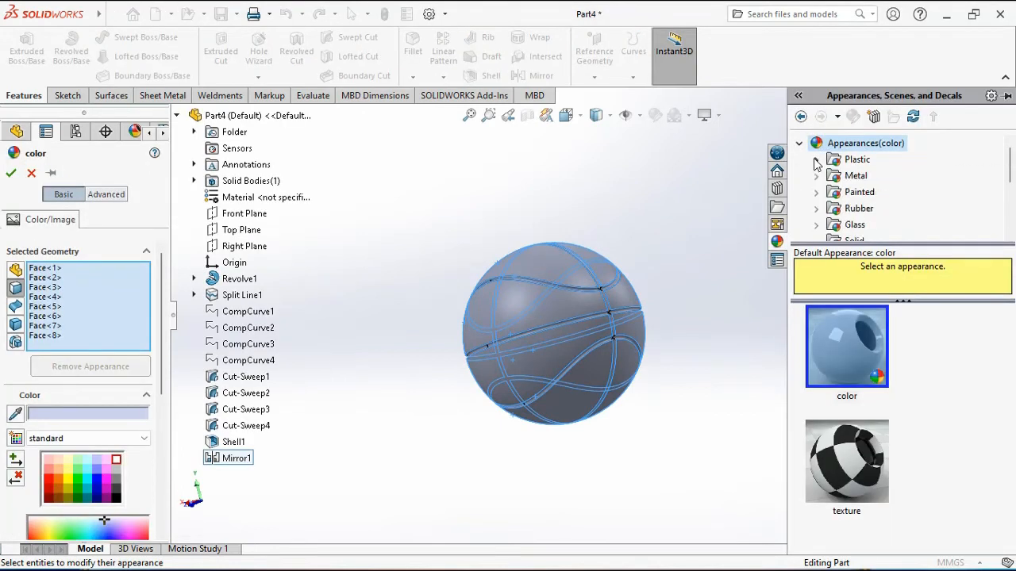
left_click(800, 146)
left_click(800, 145)
scroll(804, 207, "down", 1)
scroll(804, 198, "down", 1)
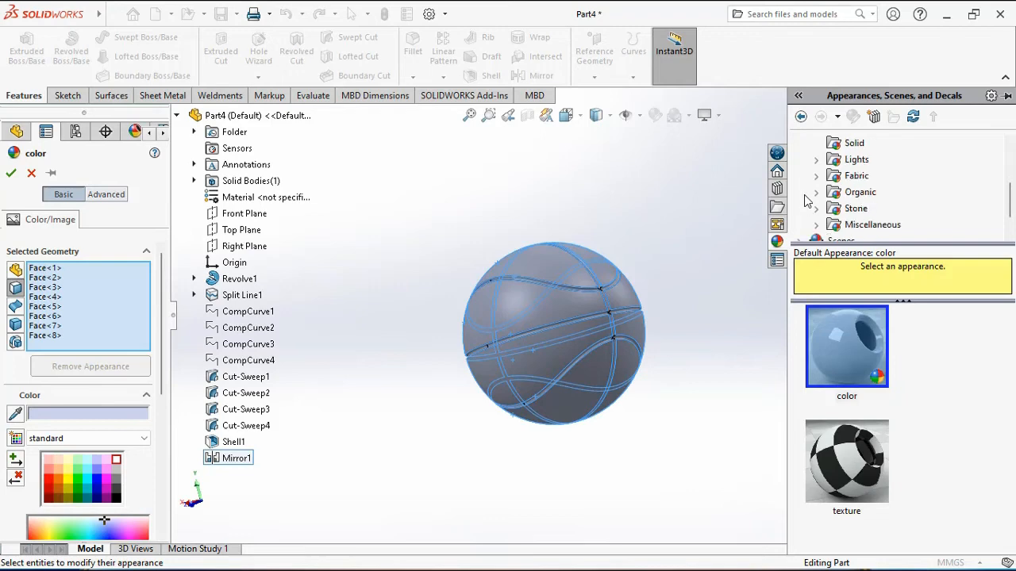
left_click(816, 176)
left_click(871, 193)
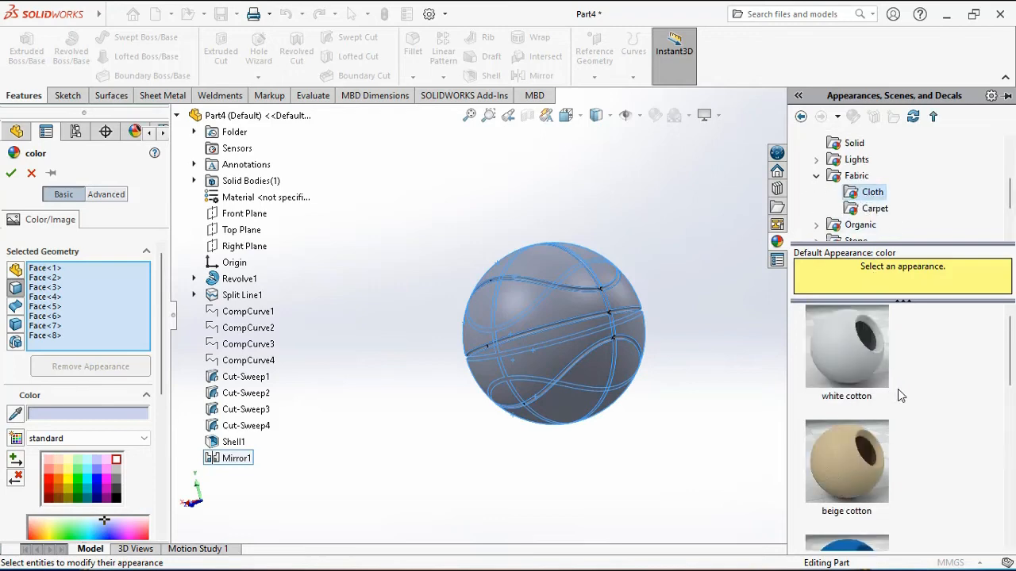
scroll(908, 384, "down", 3)
scroll(909, 385, "down", 2)
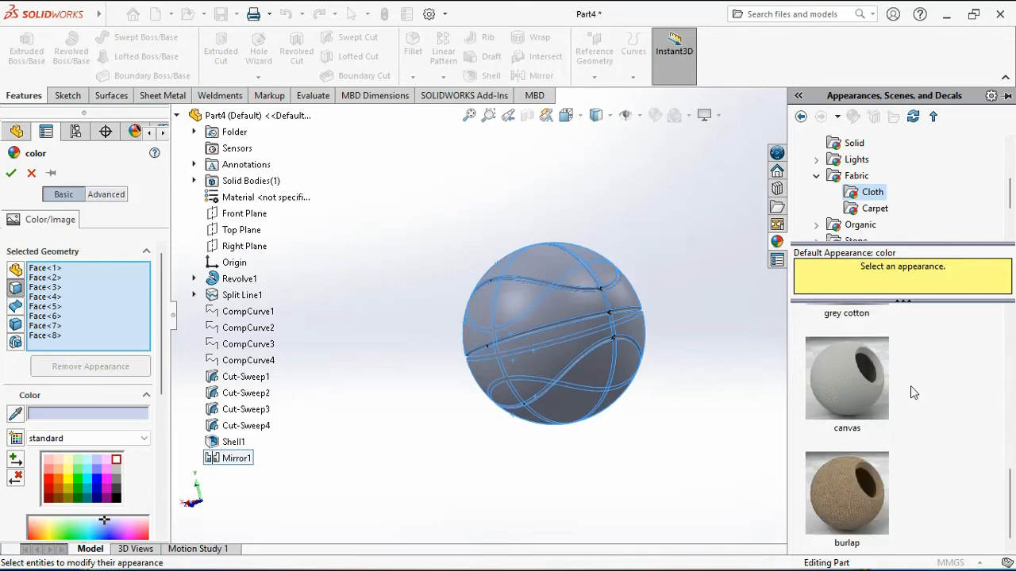
left_click(838, 392)
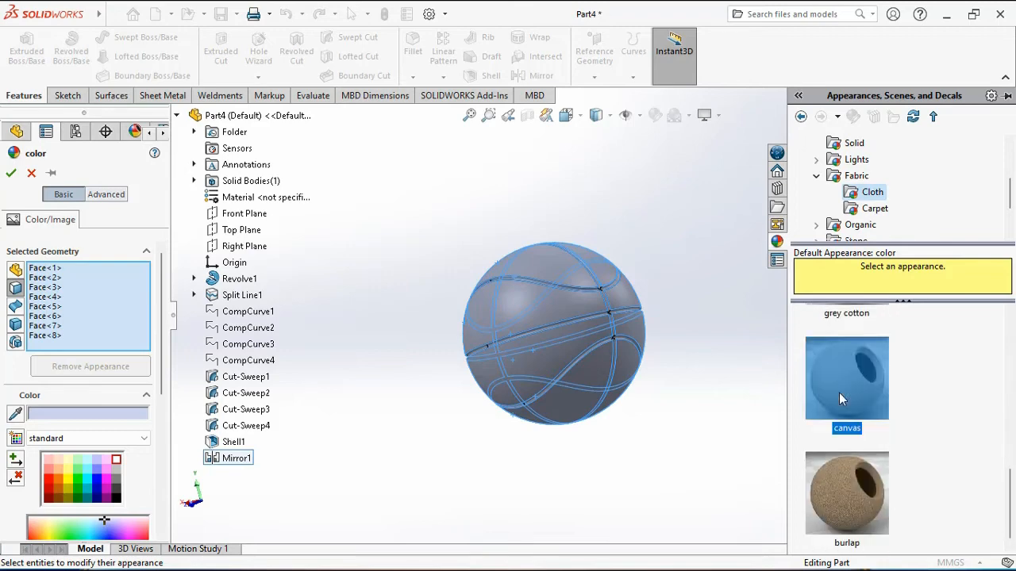
Colour the canvas panel faces orange with RGB 232, 99, 8 and accept the appearance
left_click(116, 459)
left_click(58, 482)
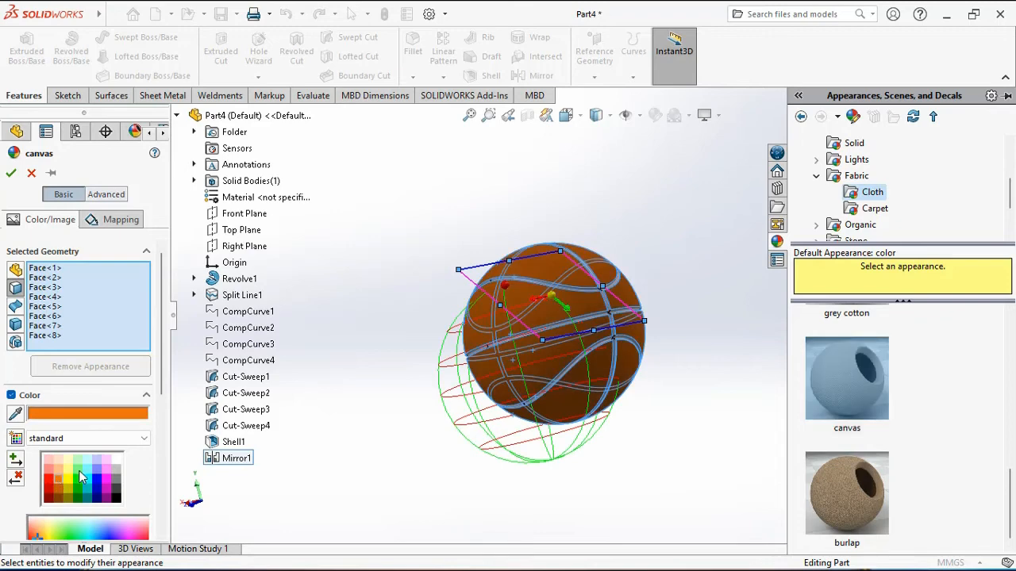
scroll(155, 458, "down", 5)
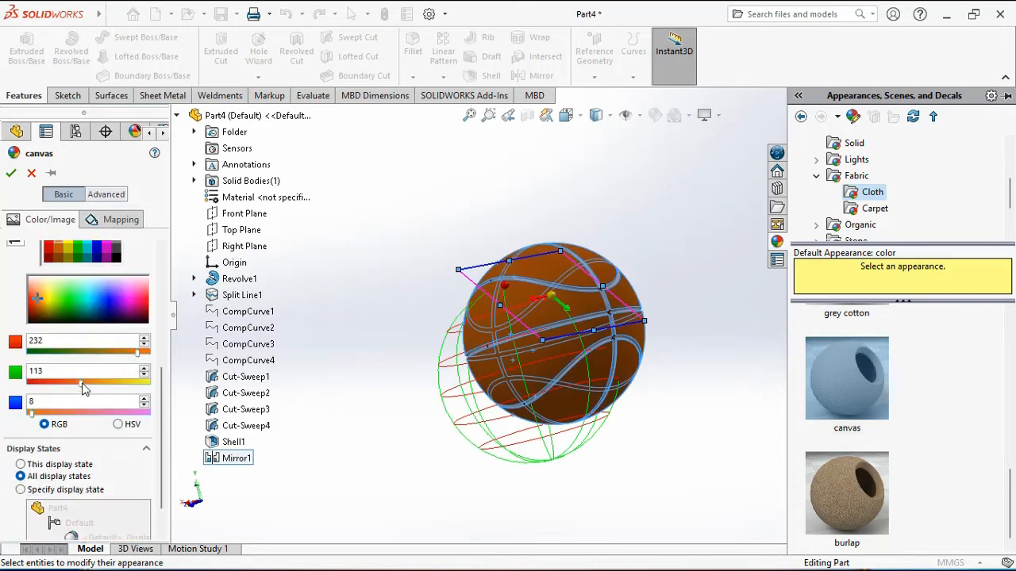
mouse_move(85, 387)
left_mouse_down()
mouse_move(134, 387)
mouse_move(69, 390)
mouse_move(80, 388)
left_mouse_up()
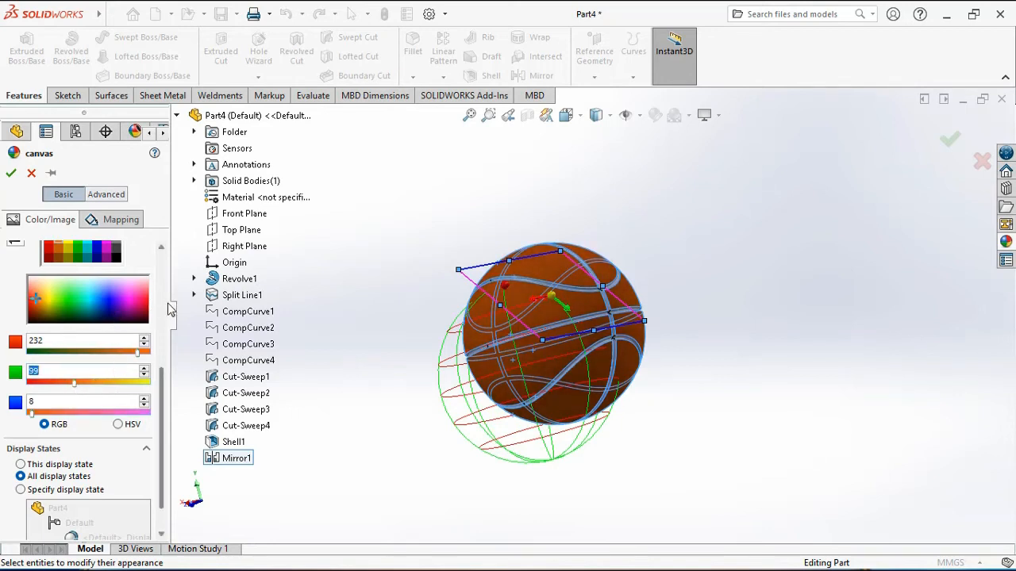
scroll(169, 309, "up", 5)
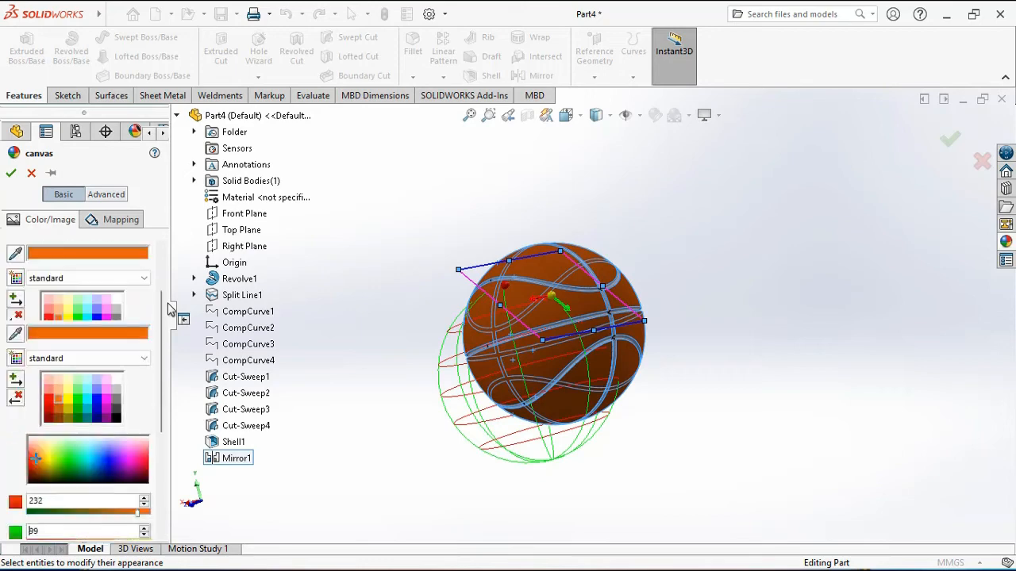
left_click(11, 173)
Select all the seam groove faces around the ball and open their face-level appearance for editing
middle_click_drag(738, 401, 668, 450)
key("ctrl+7")
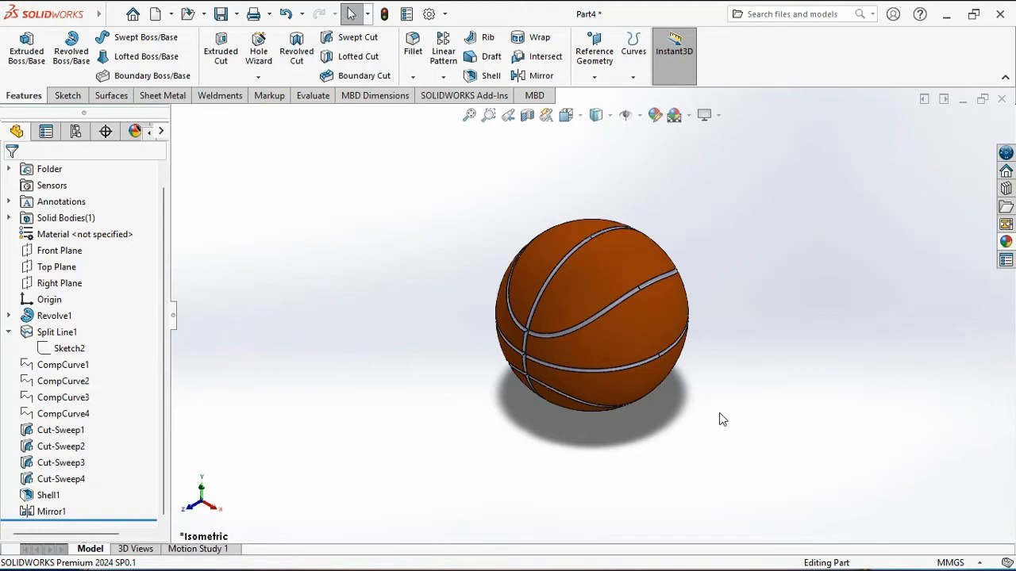
scroll(547, 317, "down", 4)
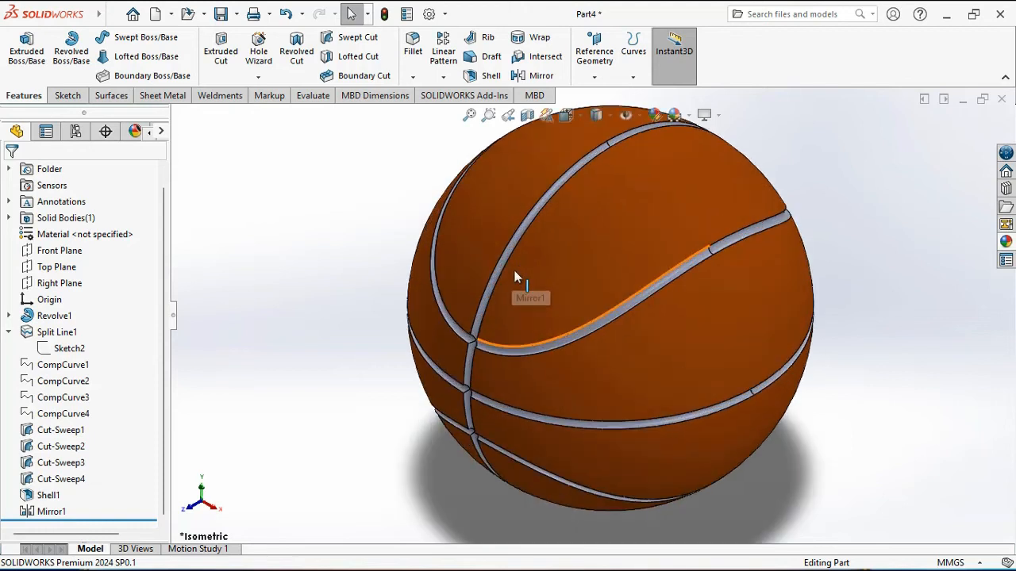
left_click(574, 335)
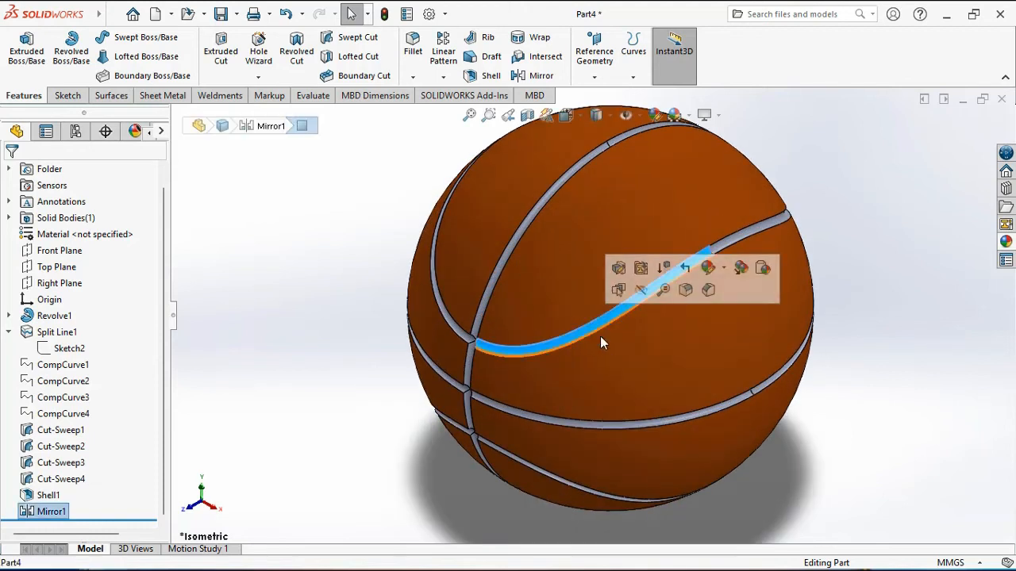
left_click(509, 247, "ctrl")
left_click(727, 242, "ctrl")
scroll(698, 230, "up", 2)
middle_click_drag(669, 221, 597, 278)
scroll(595, 282, "down", 2)
left_click(595, 284, "ctrl")
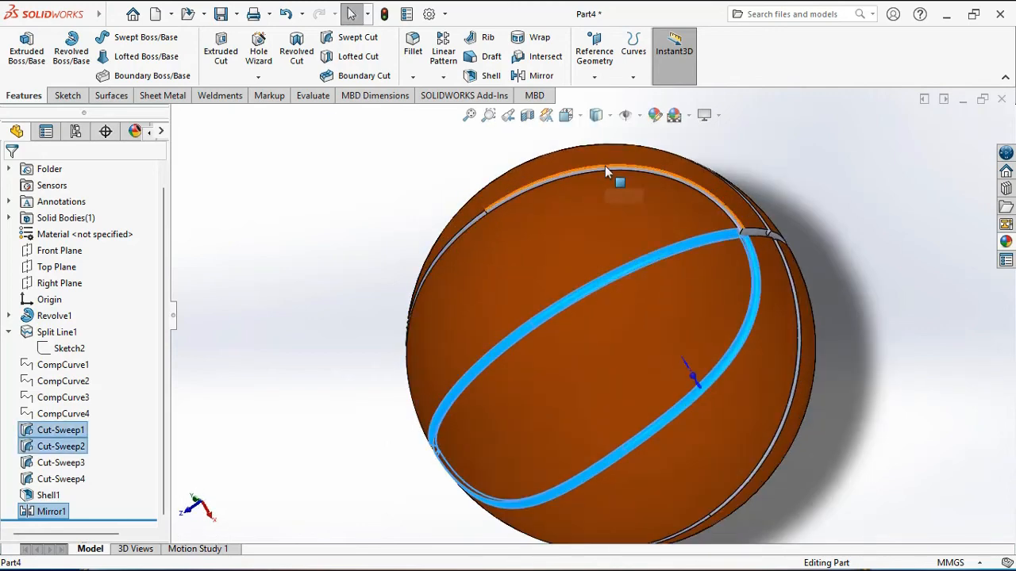
scroll(604, 168, "down", 2)
middle_click_drag(604, 168, 583, 224)
left_click(582, 216, "ctrl")
left_click(428, 283, "ctrl")
scroll(592, 317, "up", 4)
middle_click_drag(793, 326, 666, 344)
scroll(507, 298, "down", 4)
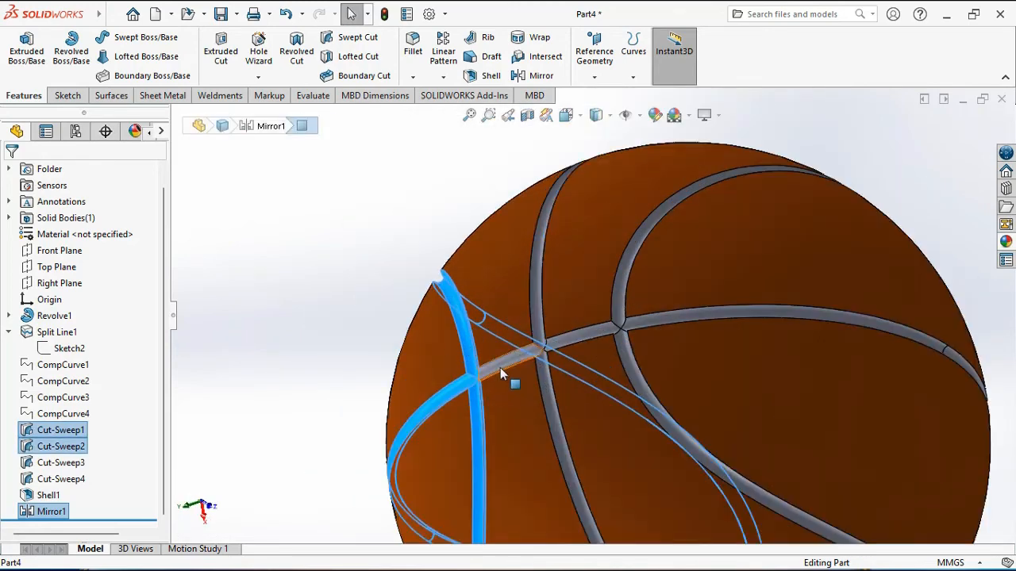
left_click(500, 368, "ctrl")
left_click(539, 332, "ctrl")
left_click(560, 340, "ctrl")
left_click(549, 369, "ctrl")
left_click(620, 315, "ctrl")
left_click(637, 323, "ctrl")
left_click(626, 352, "ctrl")
scroll(627, 352, "up", 5)
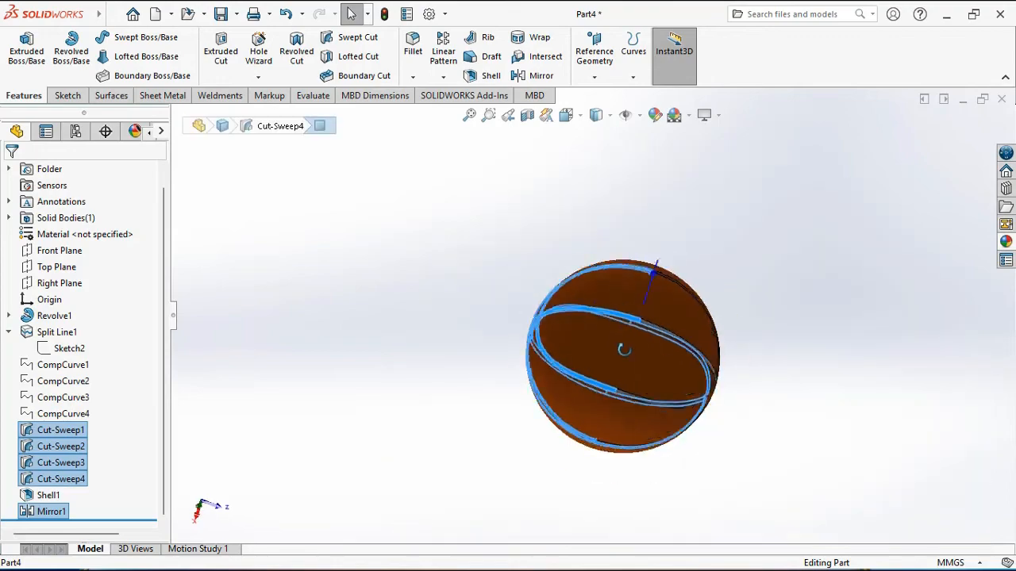
middle_click_drag(624, 349, 609, 338)
scroll(658, 326, "down", 4)
left_click(644, 319, "ctrl")
left_click(576, 457, "ctrl")
middle_click_drag(726, 307, 660, 343)
left_click(705, 300, "ctrl")
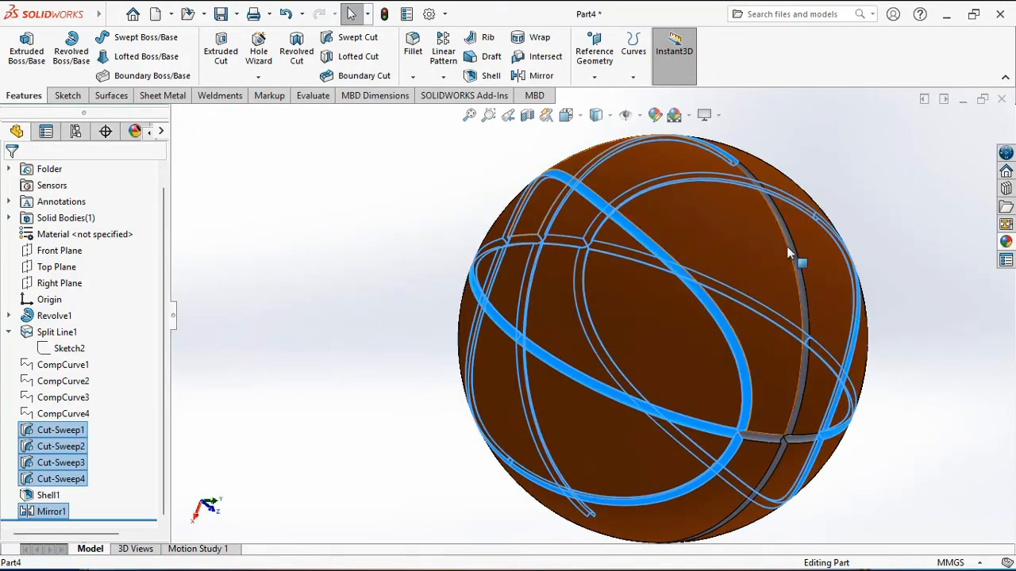
left_click(792, 253, "ctrl")
scroll(793, 262, "up", 2)
middle_click_drag(805, 304, 706, 278)
left_click(612, 357, "ctrl")
left_click(578, 362, "ctrl")
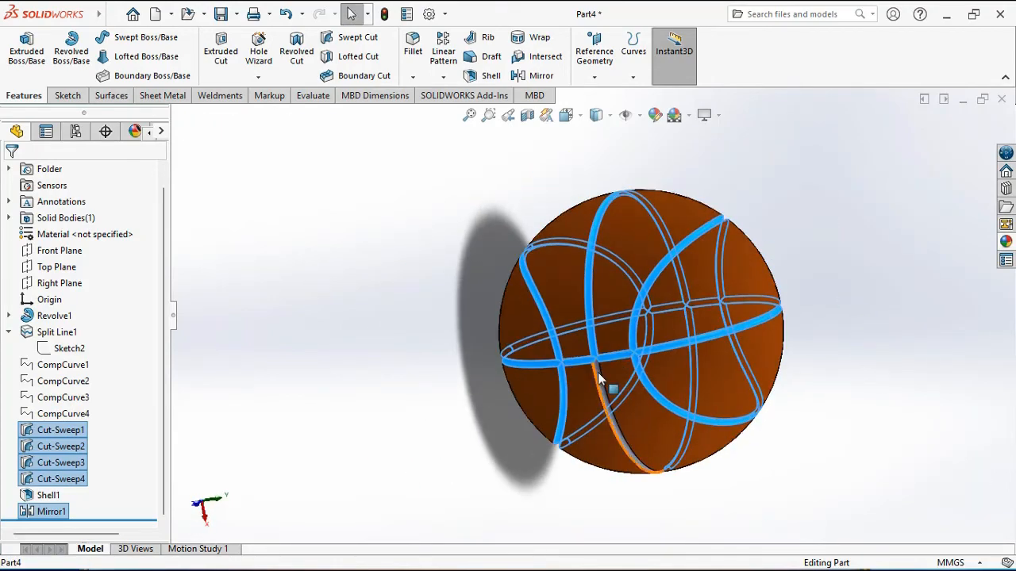
scroll(598, 379, "up", 3)
middle_click_drag(598, 379, 686, 320)
scroll(685, 320, "down", 3)
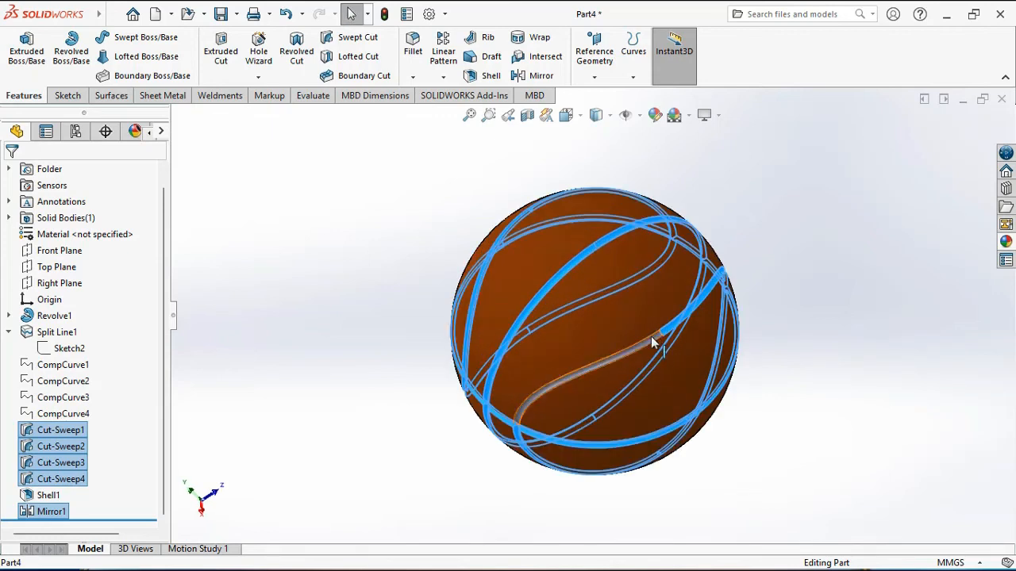
left_click(650, 339, "ctrl")
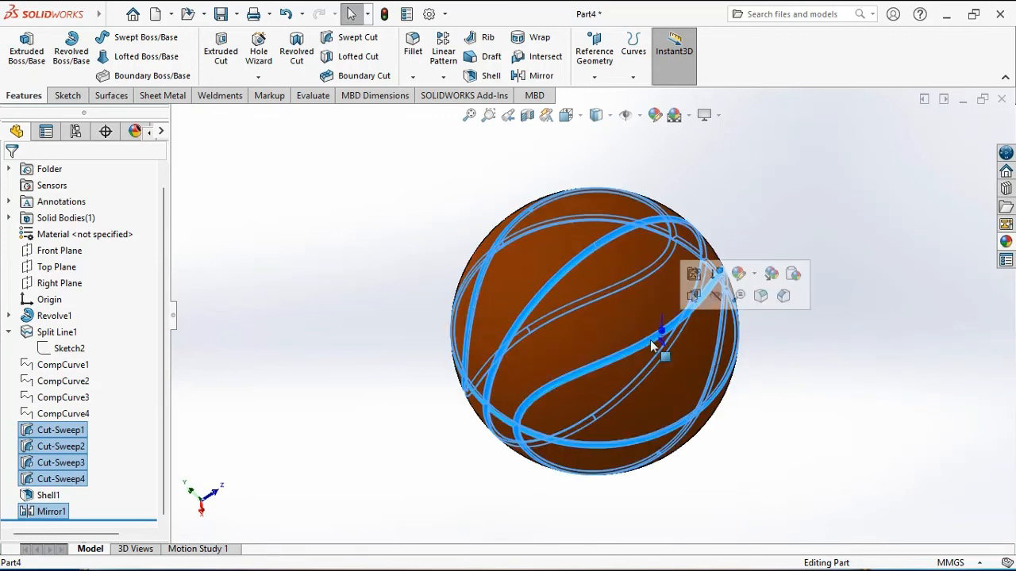
left_click(741, 276)
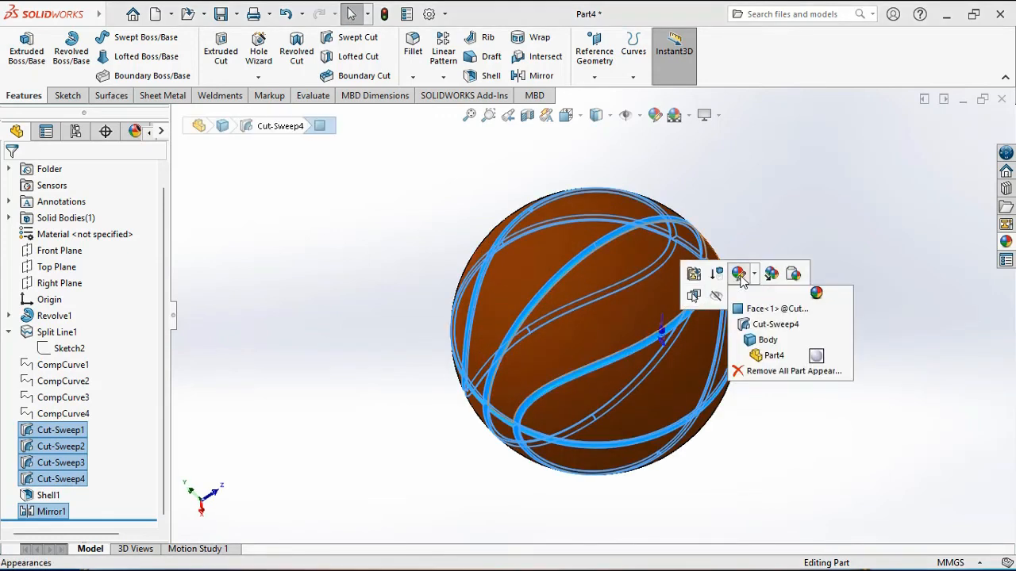
left_click(768, 320)
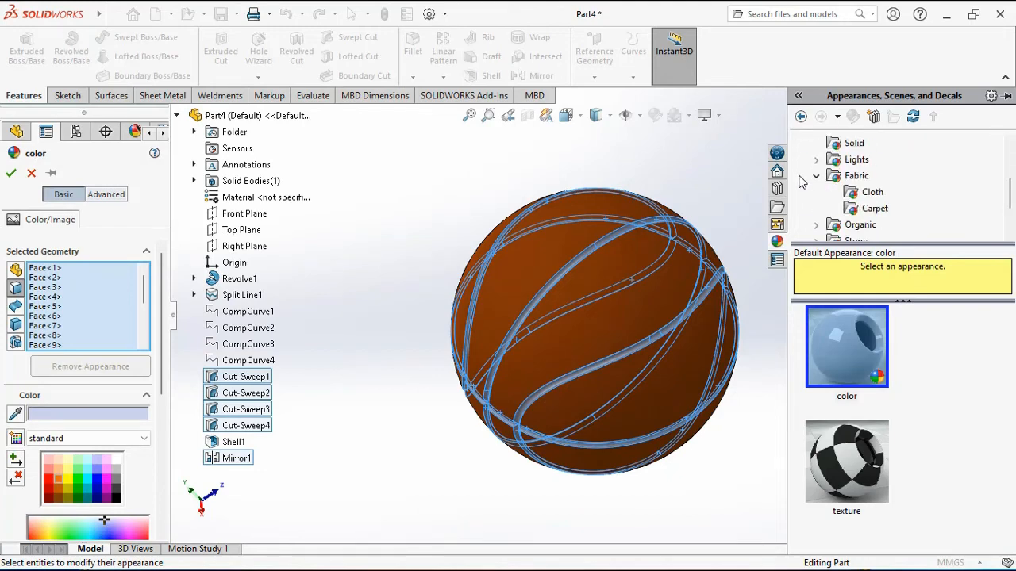
Apply the canvas appearance from the Fabric > Cloth library to the selected groove faces and colour them black
left_click(869, 193)
scroll(949, 403, "down", 3)
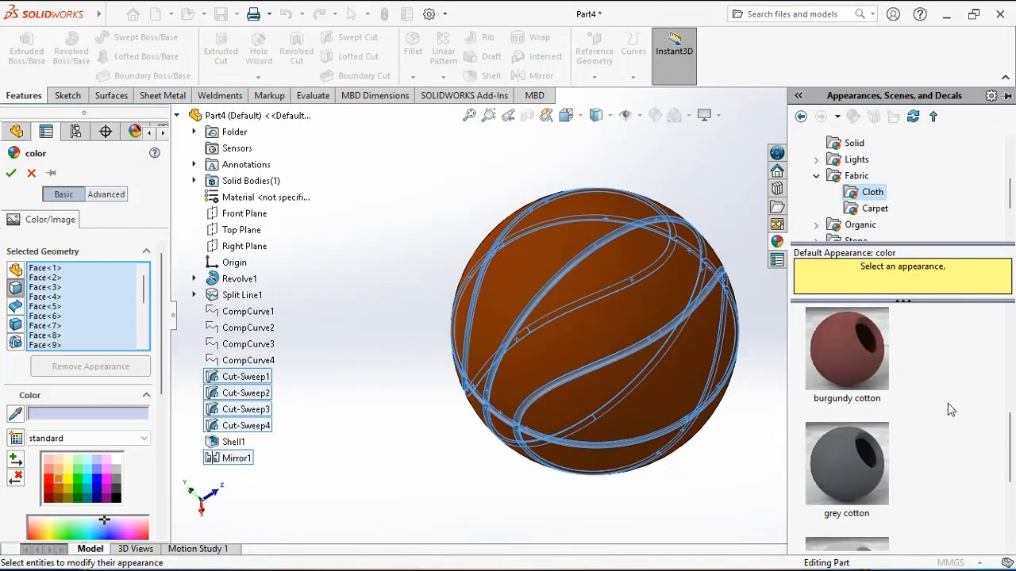
scroll(947, 403, "down", 2)
left_click(852, 390)
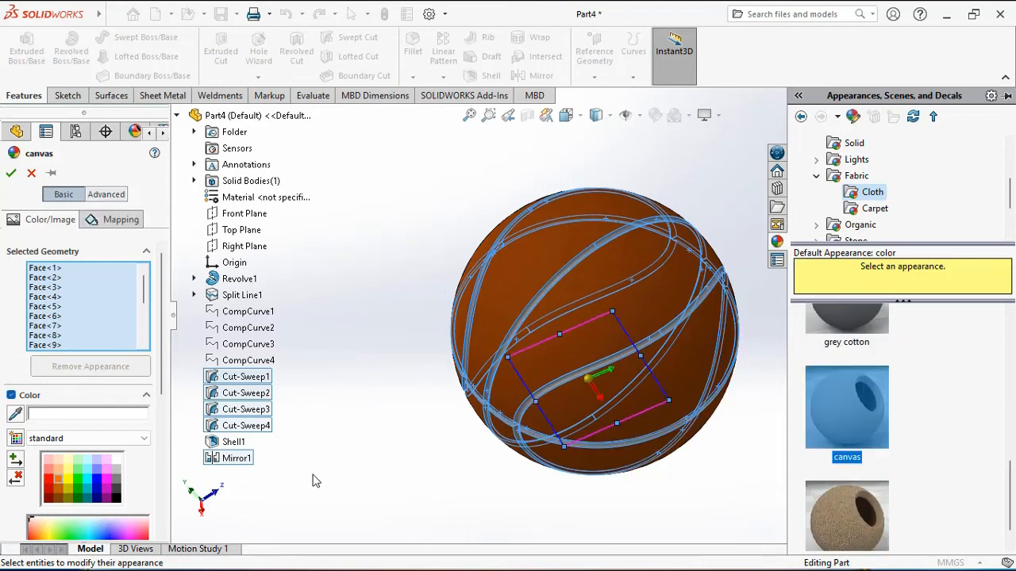
left_click(114, 499)
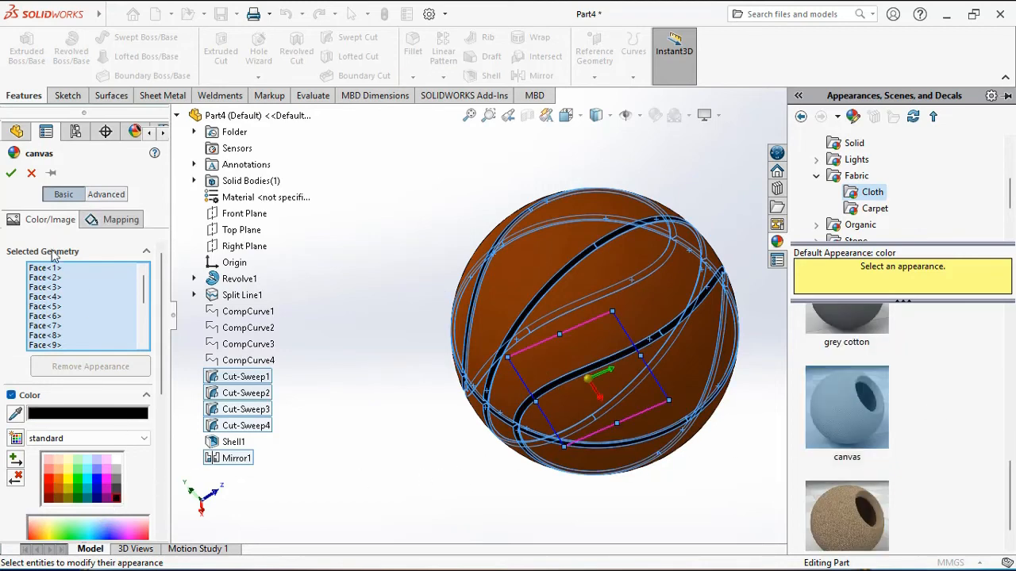
left_click(11, 174)
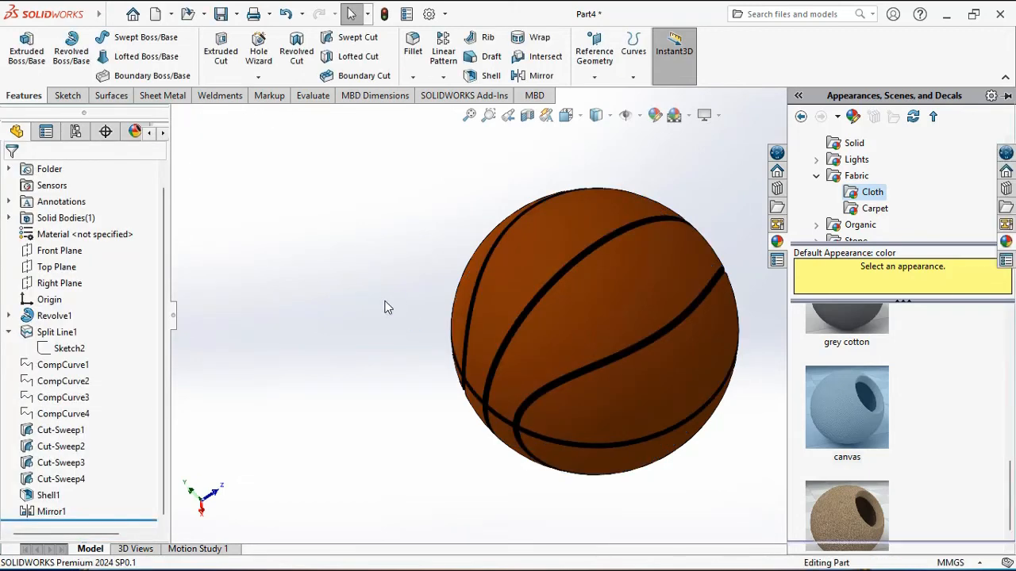
Start a sketch on the Right Plane and draw a horizontal centerline about 111 mm long just above the ball's middle seam
middle_click_drag(802, 379, 608, 354)
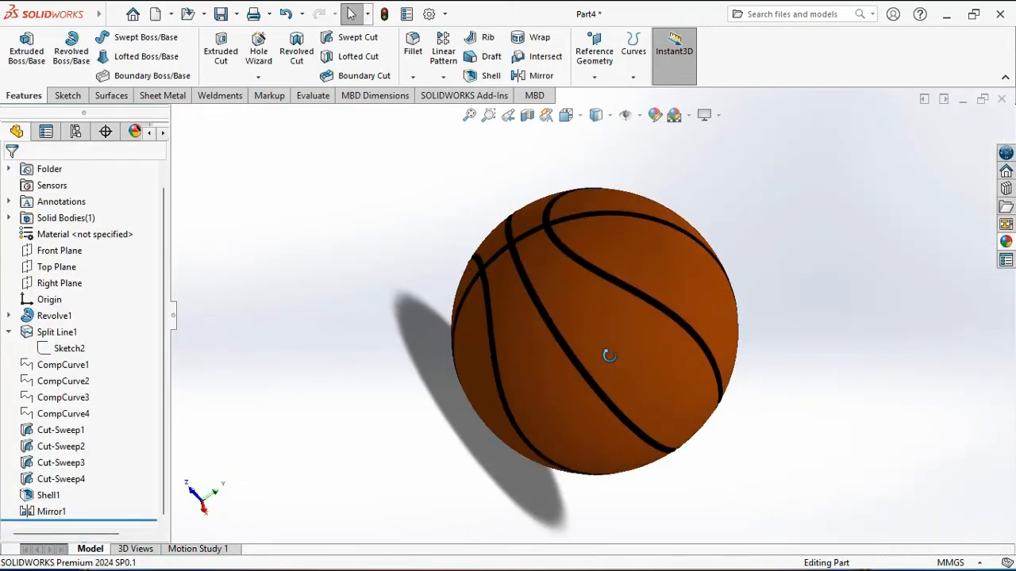
key("ctrl+7")
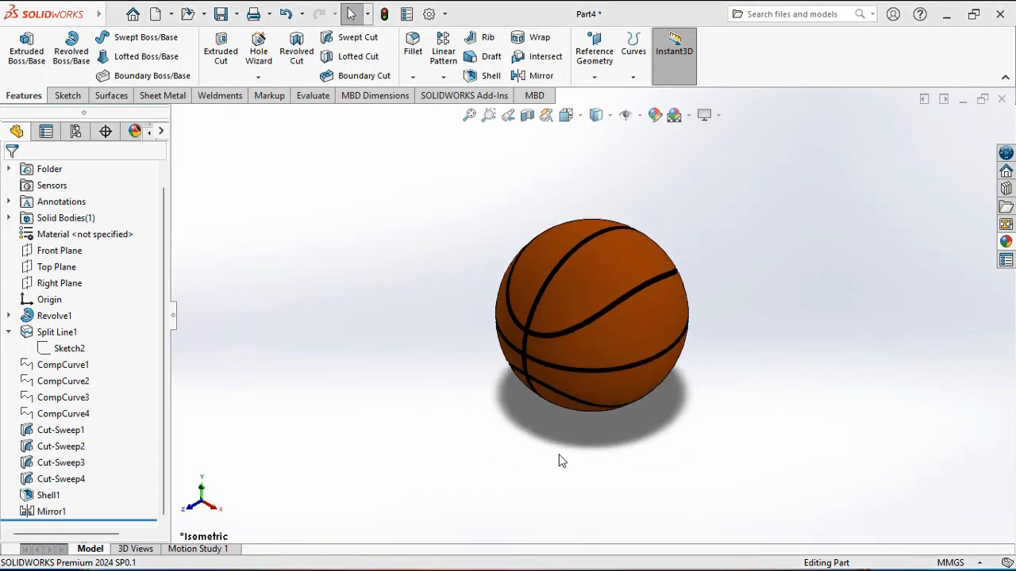
left_click(54, 283)
left_click(71, 268)
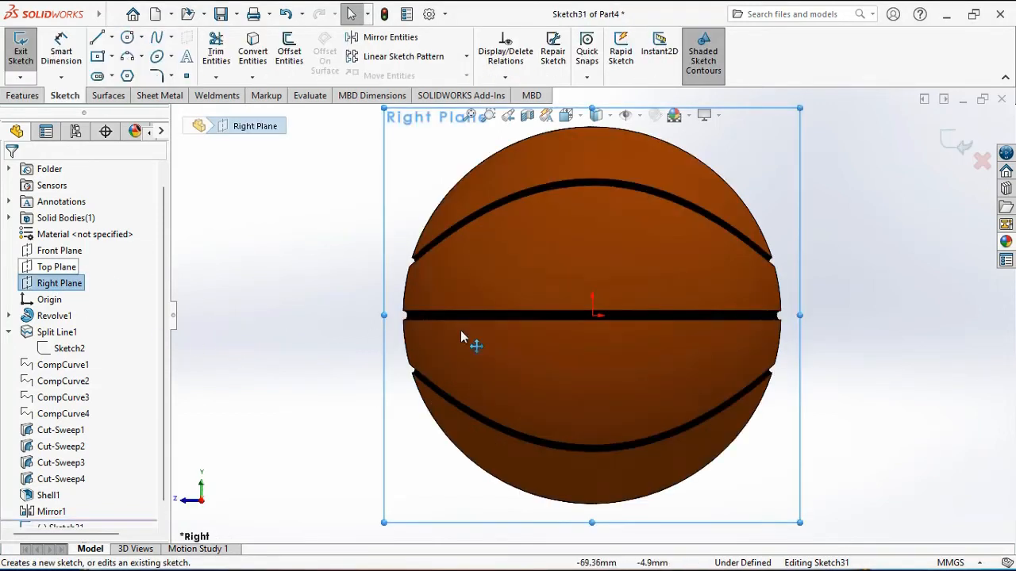
scroll(604, 341, "up", 3)
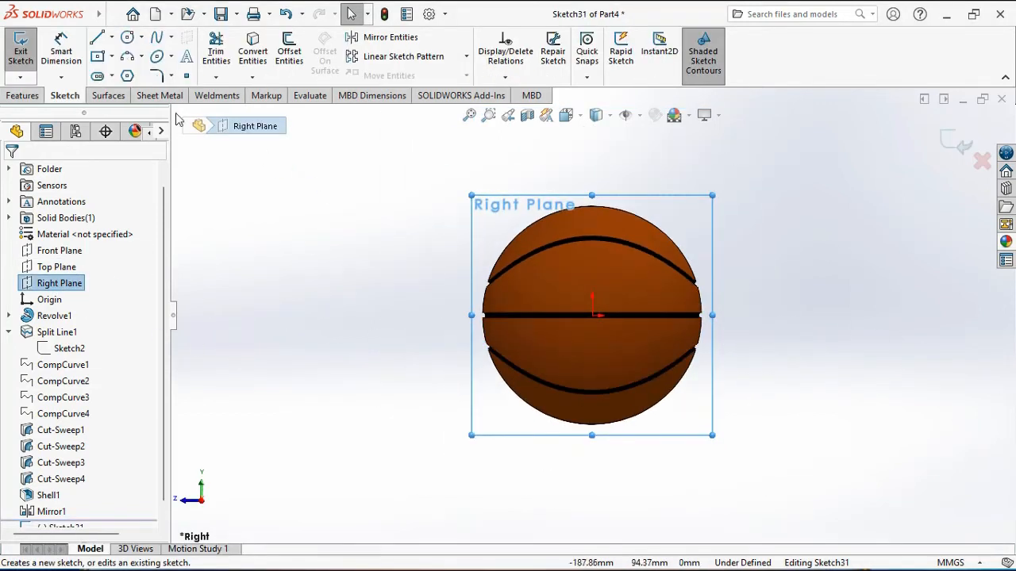
left_click(111, 37)
left_click(119, 75)
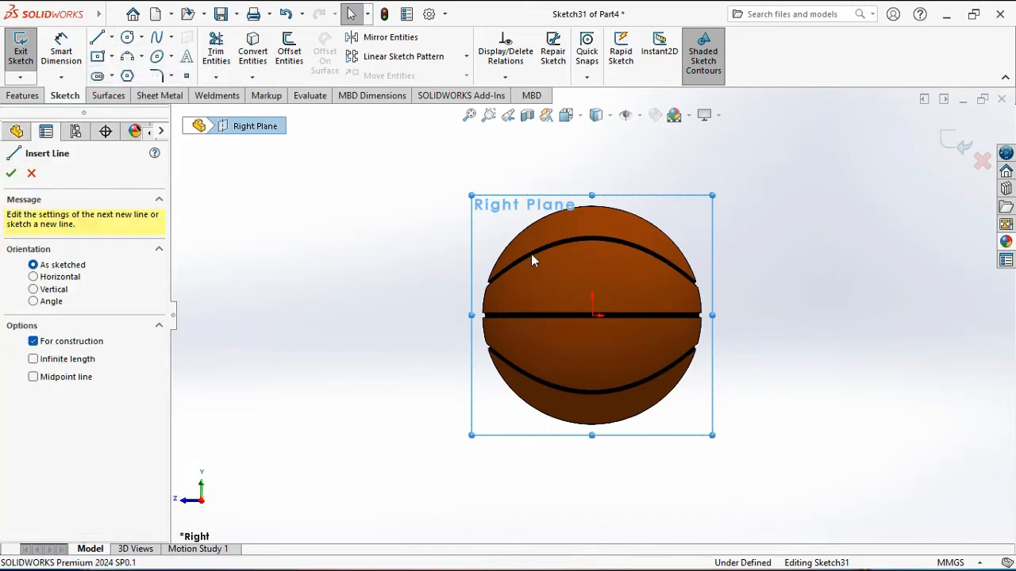
left_click(488, 302)
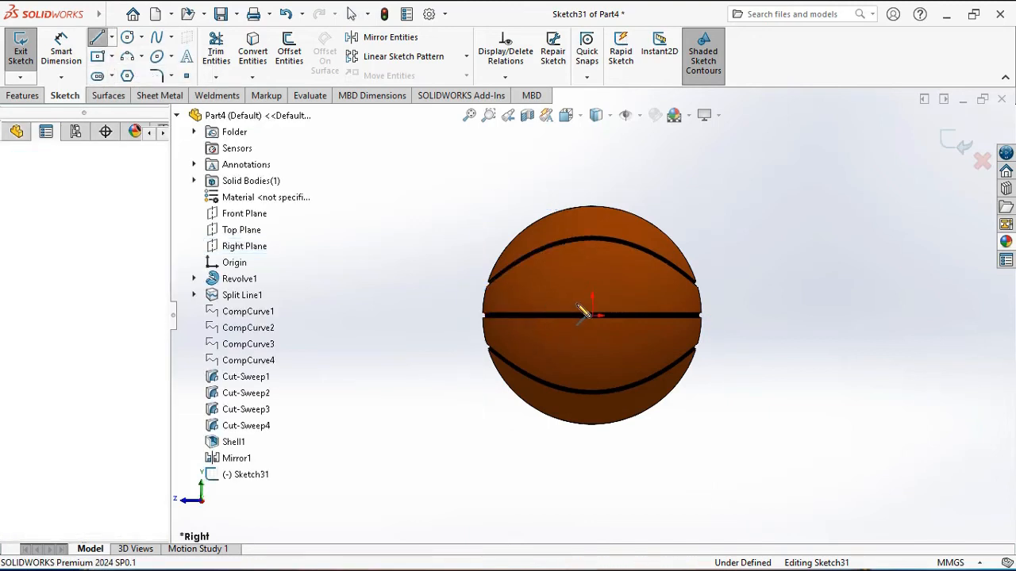
left_click(693, 310)
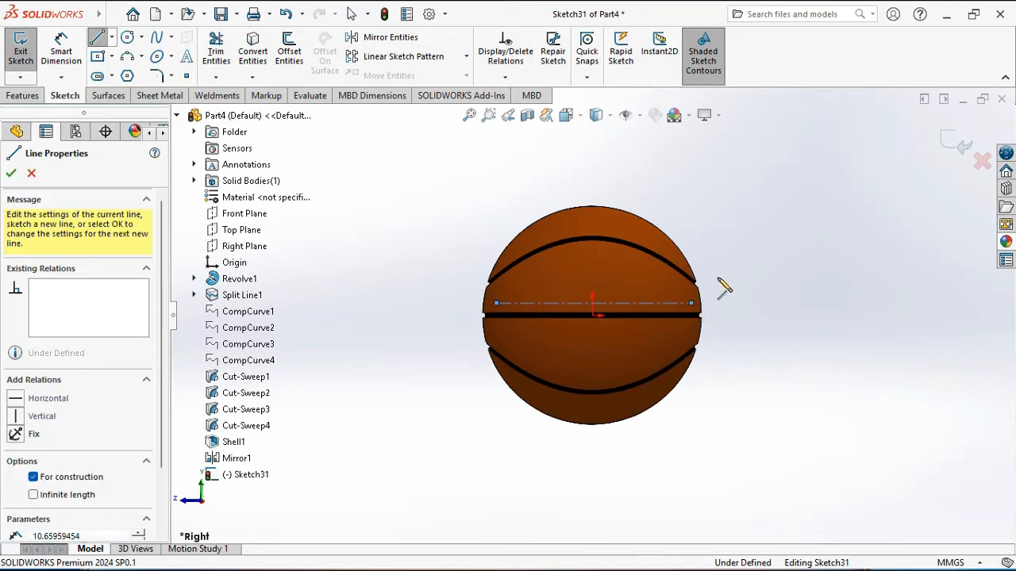
right_click(729, 261)
left_click(757, 277)
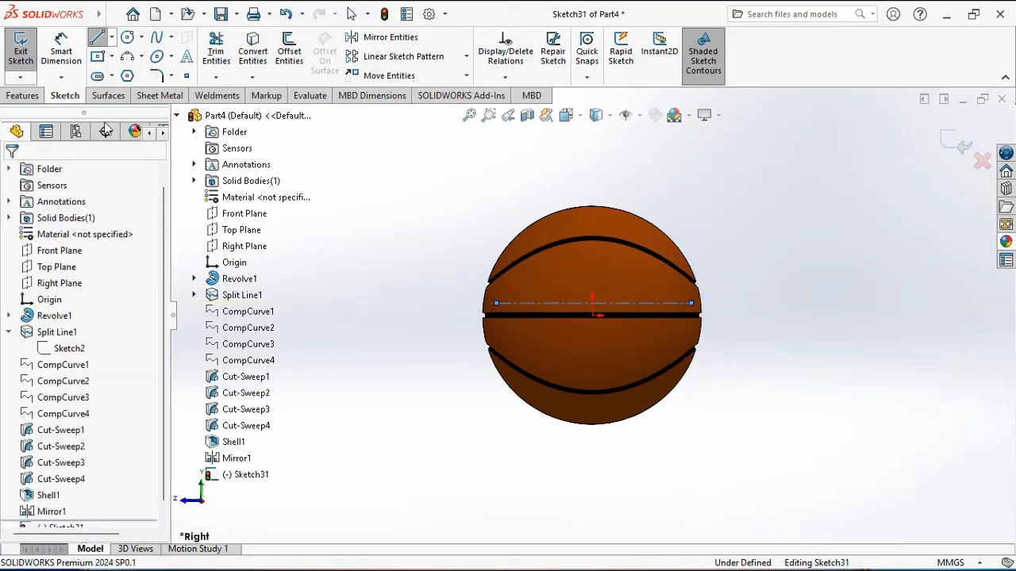
Add the sketch text "CADArtifex" along the centerline and centre-align it
left_click(187, 57)
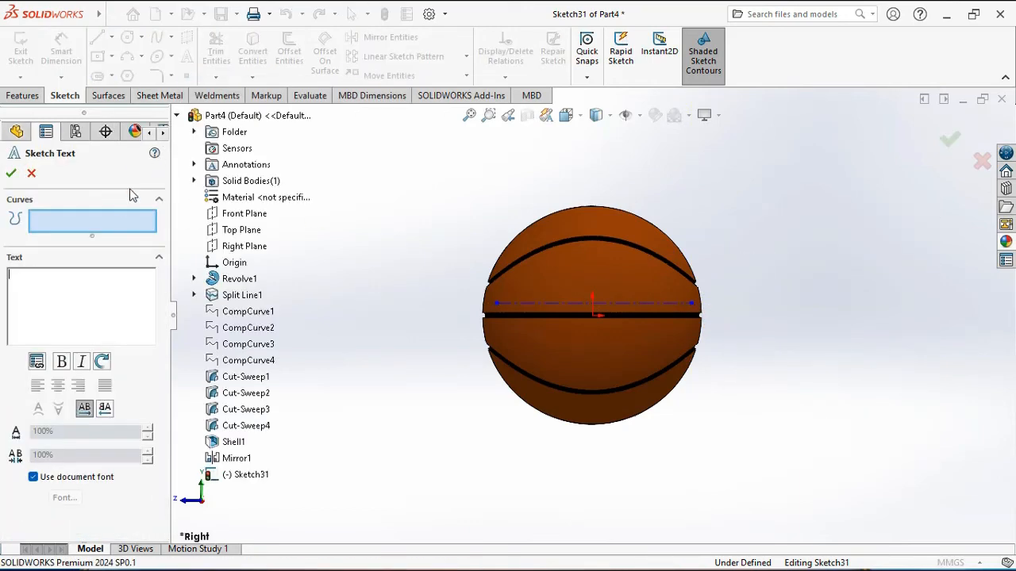
left_click(546, 303)
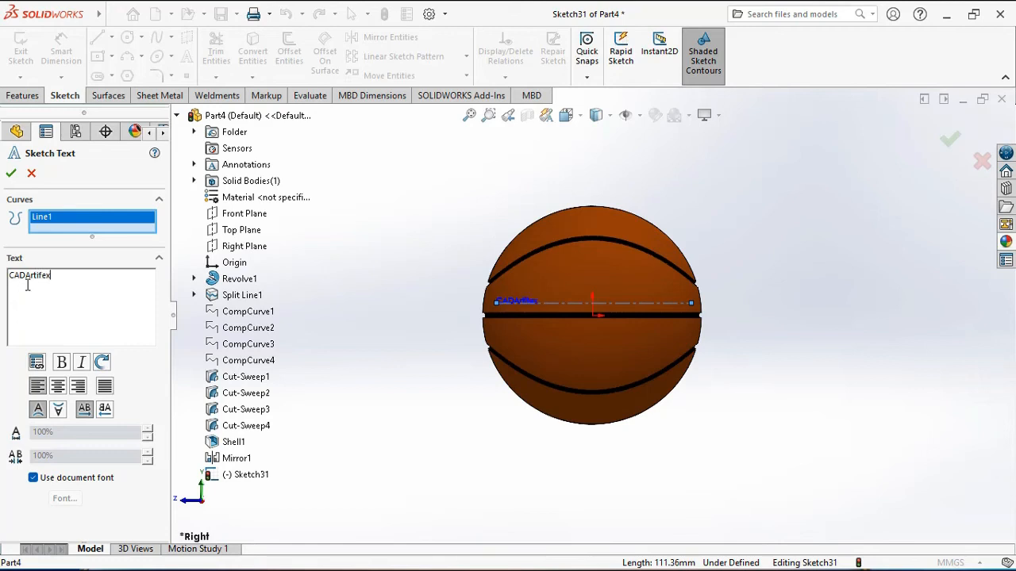
left_click(60, 391)
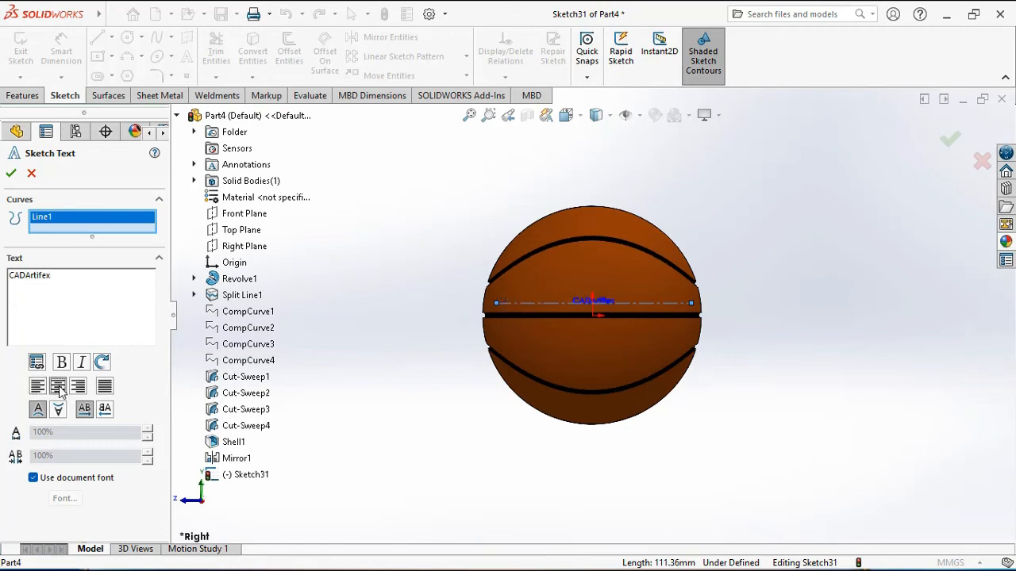
Override the document font with a 10 mm text height, accept the sketch text and exit the sketch
left_click(33, 478)
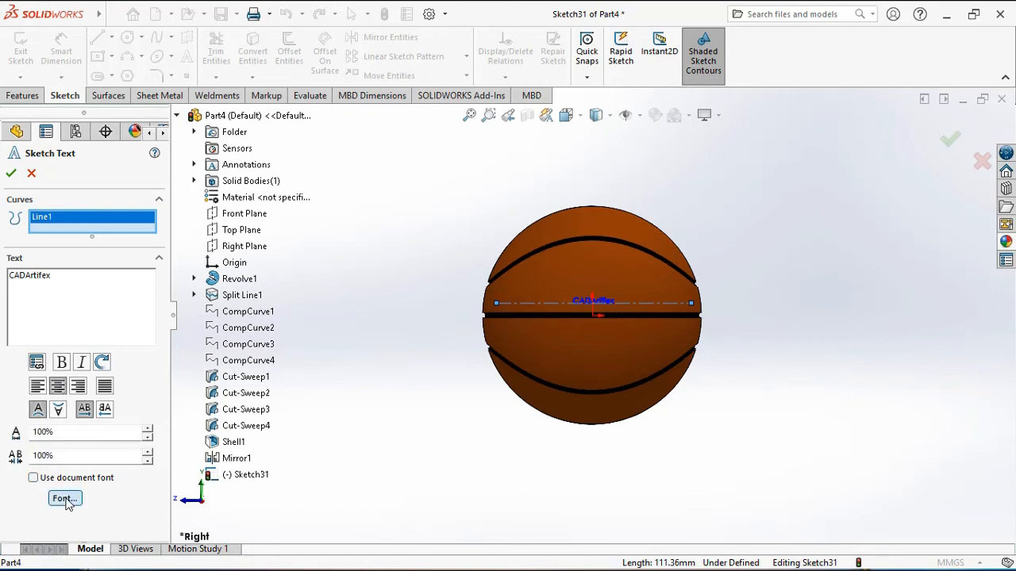
left_click(64, 499)
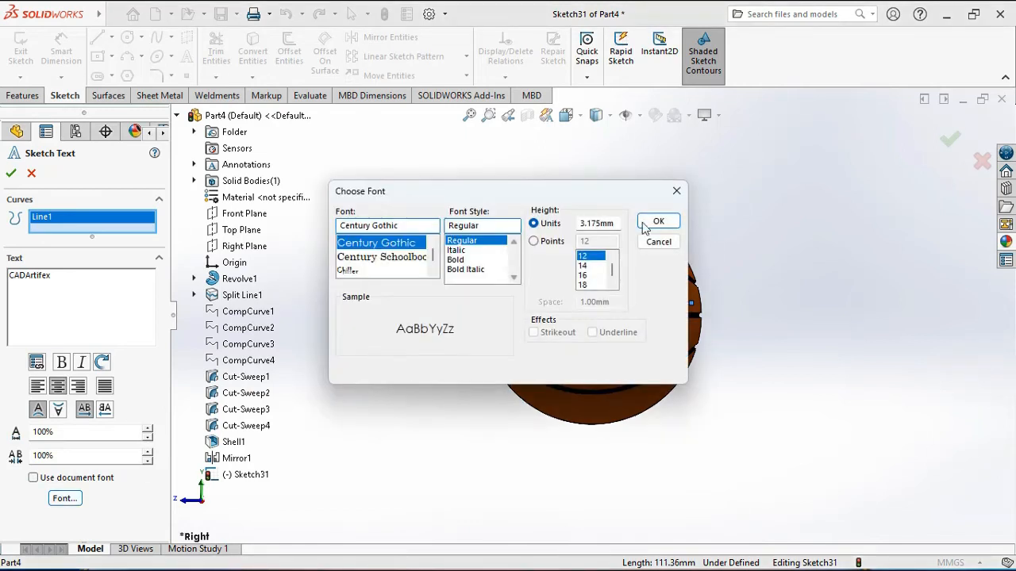
double_click(601, 223)
type("10")
left_click(657, 222)
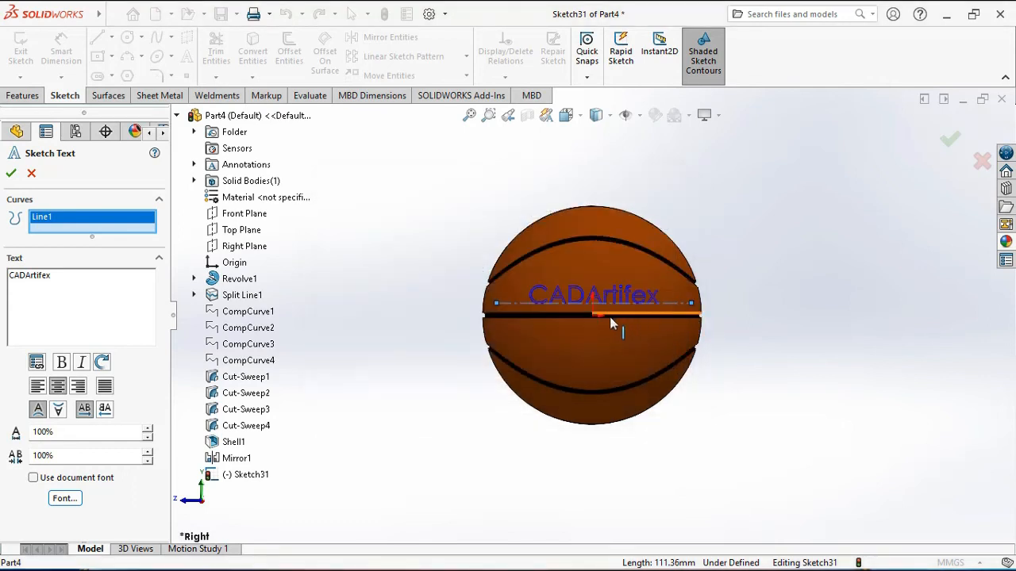
left_click(11, 176)
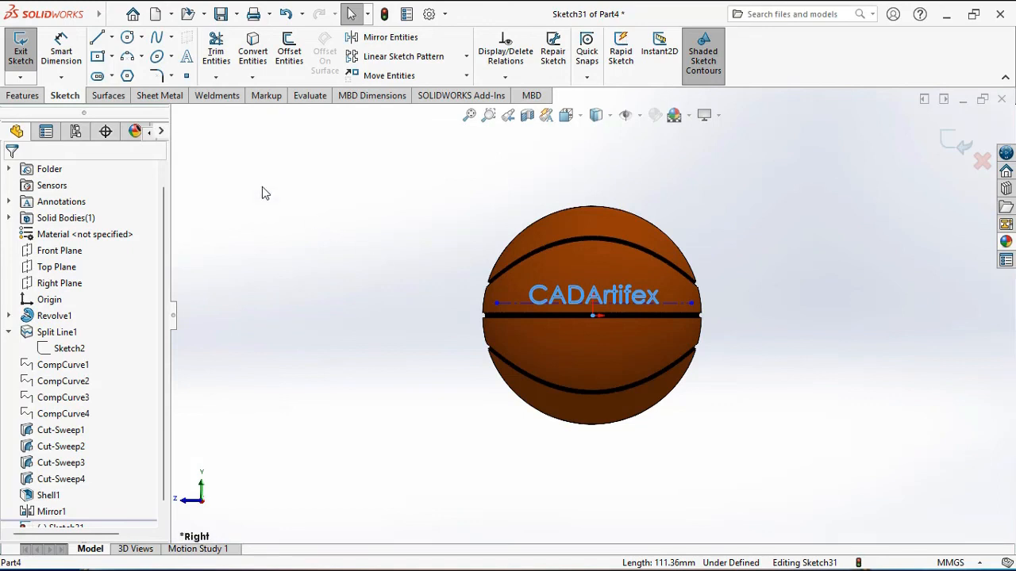
left_click(20, 48)
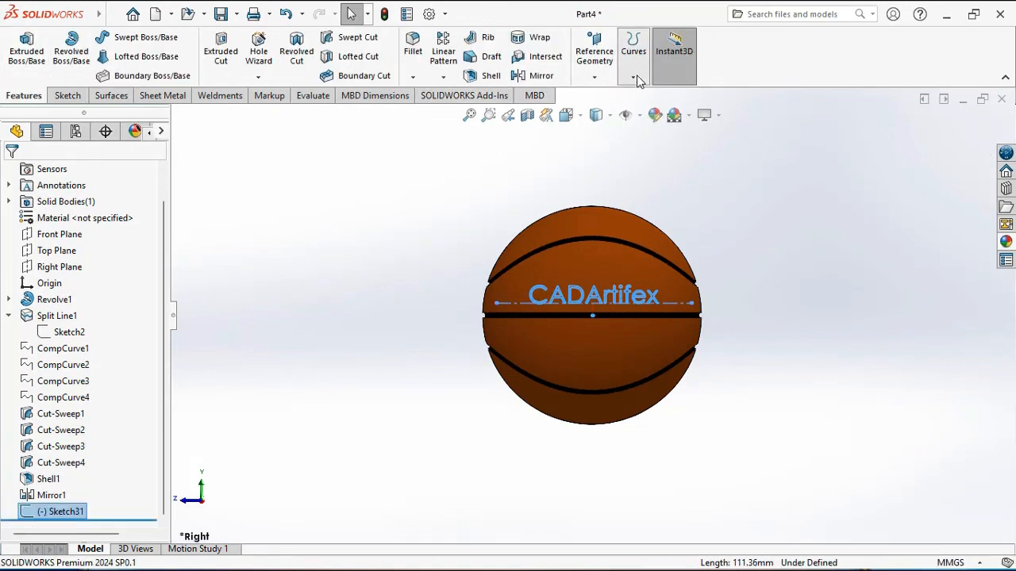
Create a projection split line of the text sketch on the panel face just above the ball's middle seam
left_click(633, 77)
left_click(654, 95)
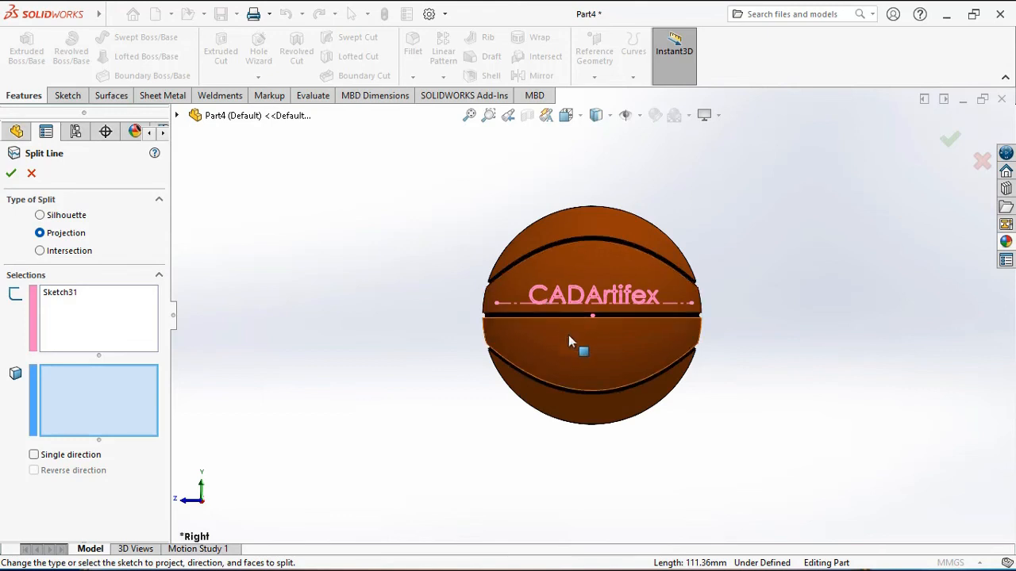
left_click(558, 274)
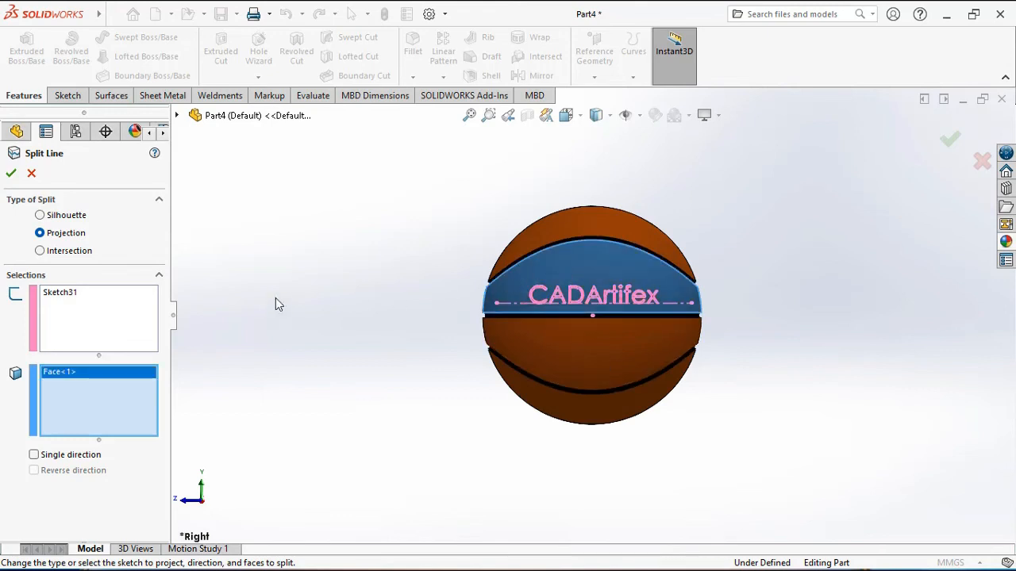
left_click(11, 173)
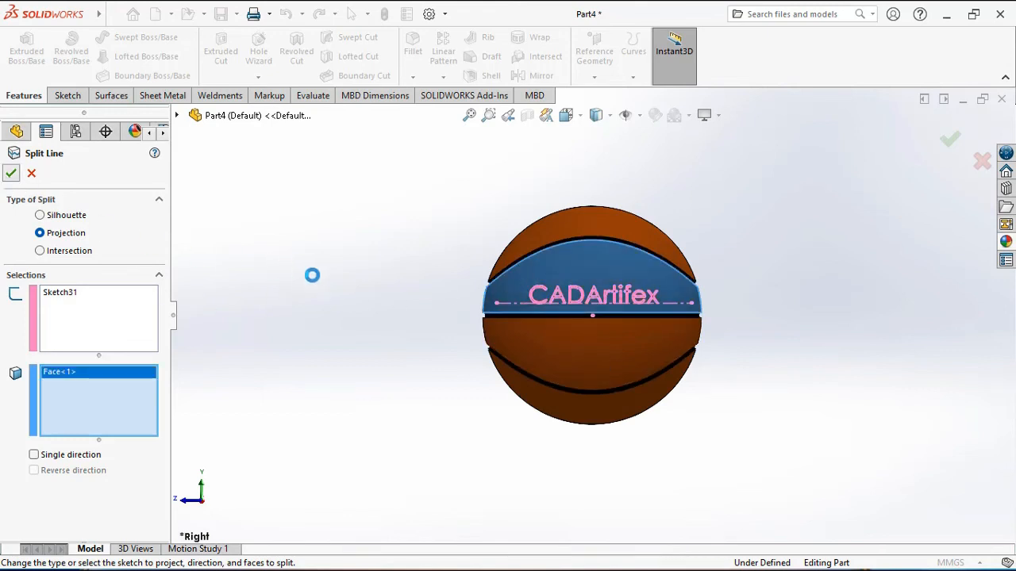
Apply a black colour appearance to the split line feature that forms the CADArtifex lettering
middle_click_drag(411, 294, 432, 316)
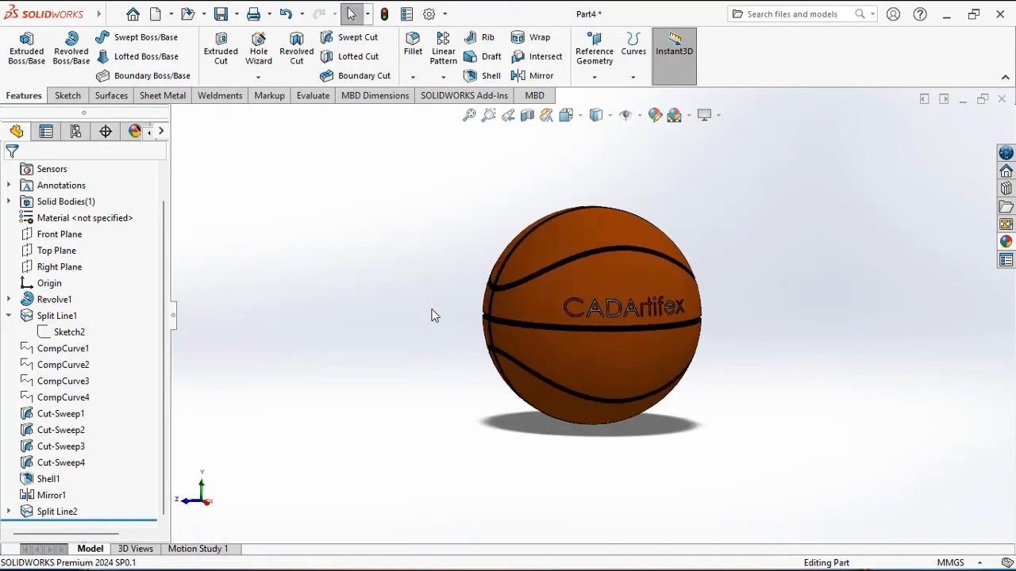
left_click(60, 511)
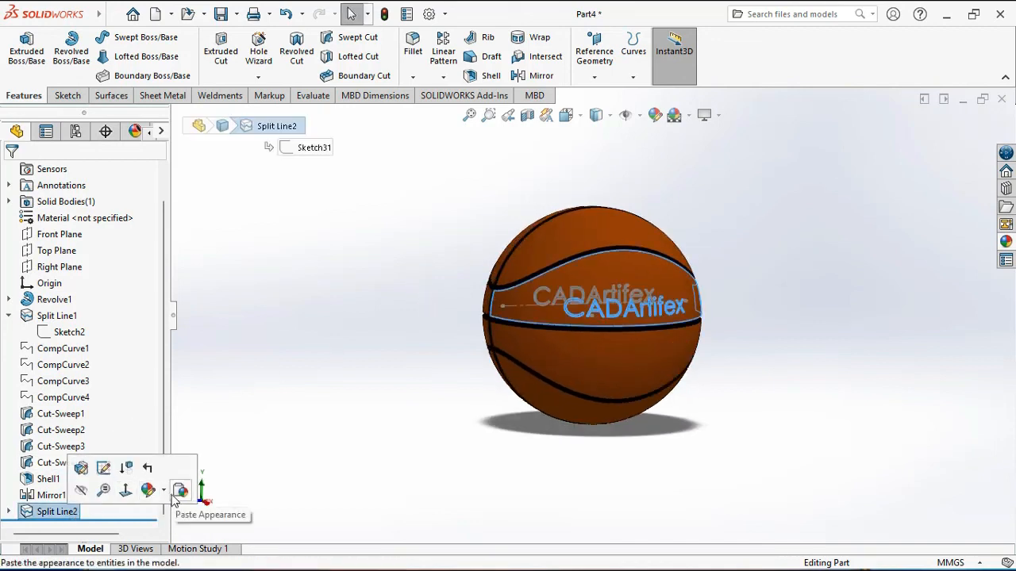
left_click(148, 491)
left_click(159, 528)
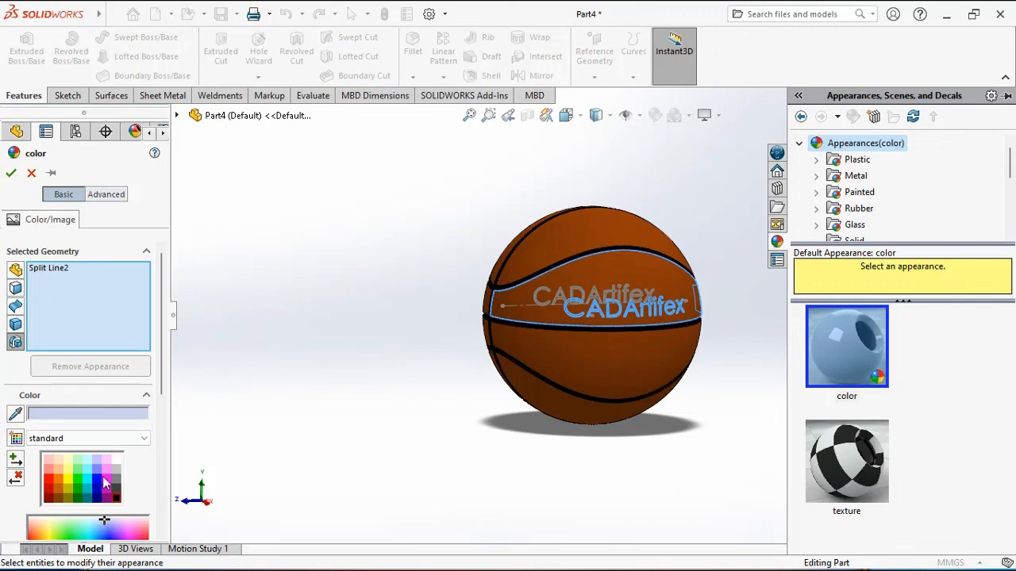
left_click(116, 499)
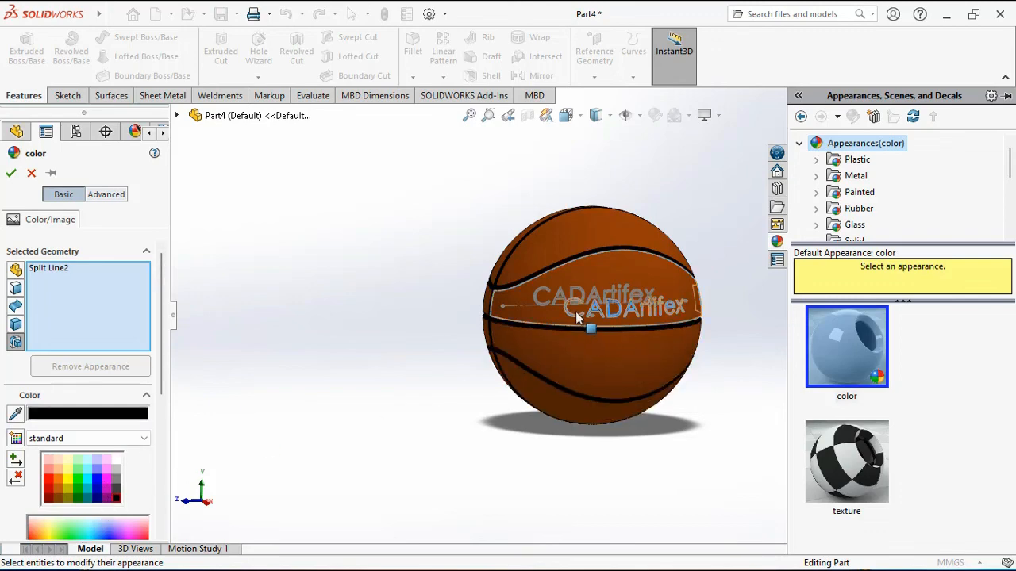
left_click(9, 175)
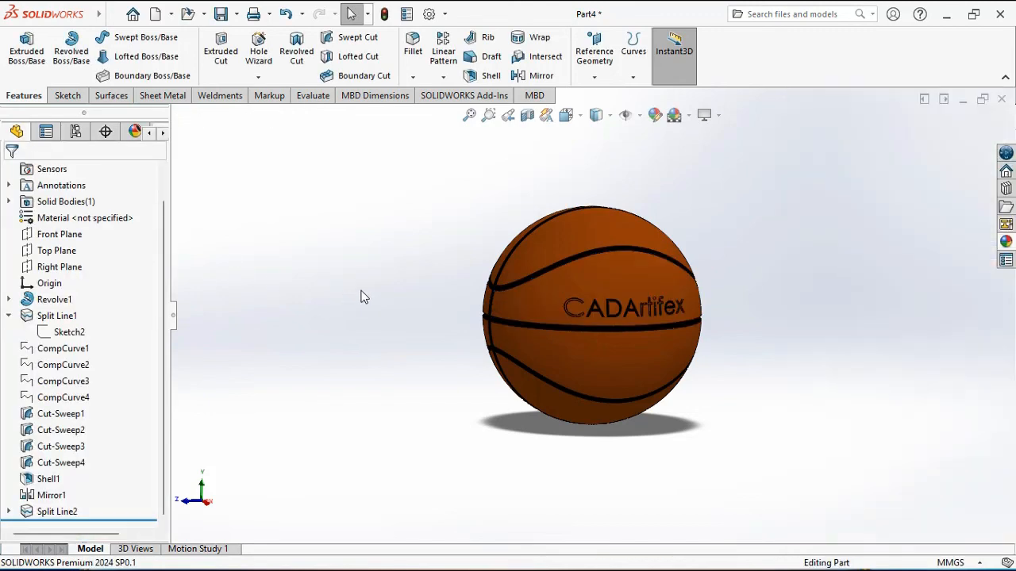
key("ctrl+7")
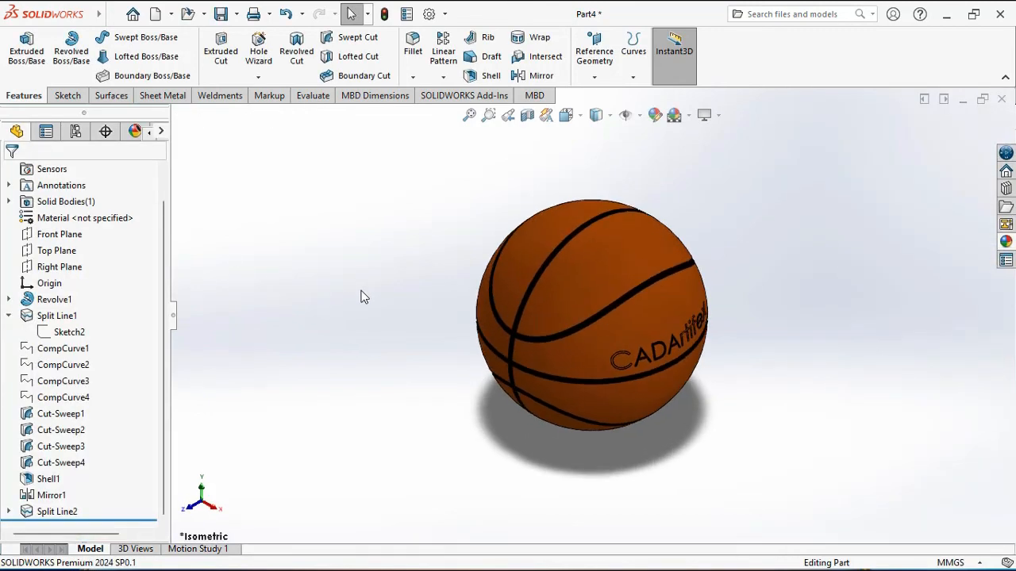
scroll(364, 296, "up", 2)
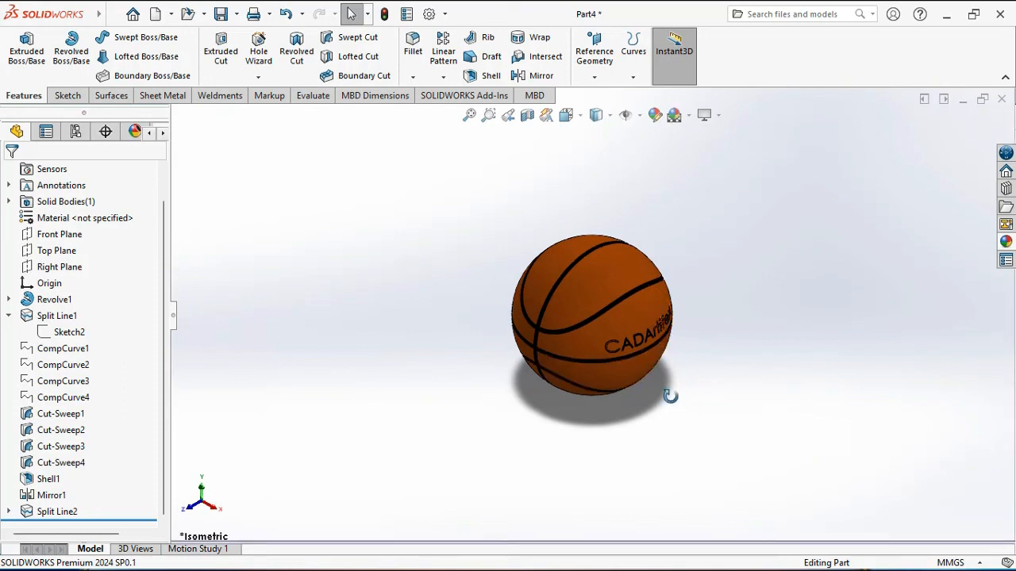
middle_click_drag(670, 396, 726, 317)
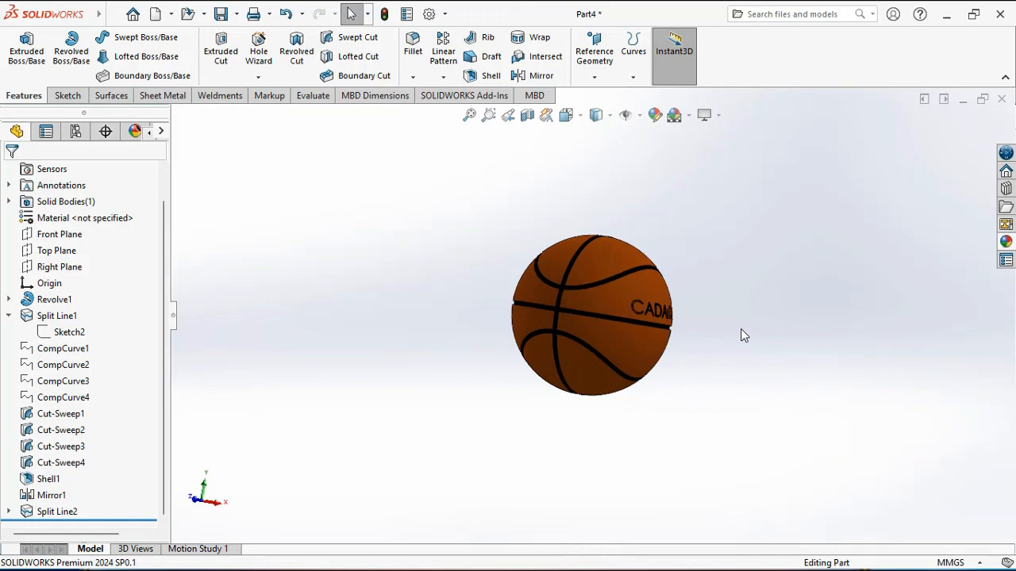
key("ctrl+7")
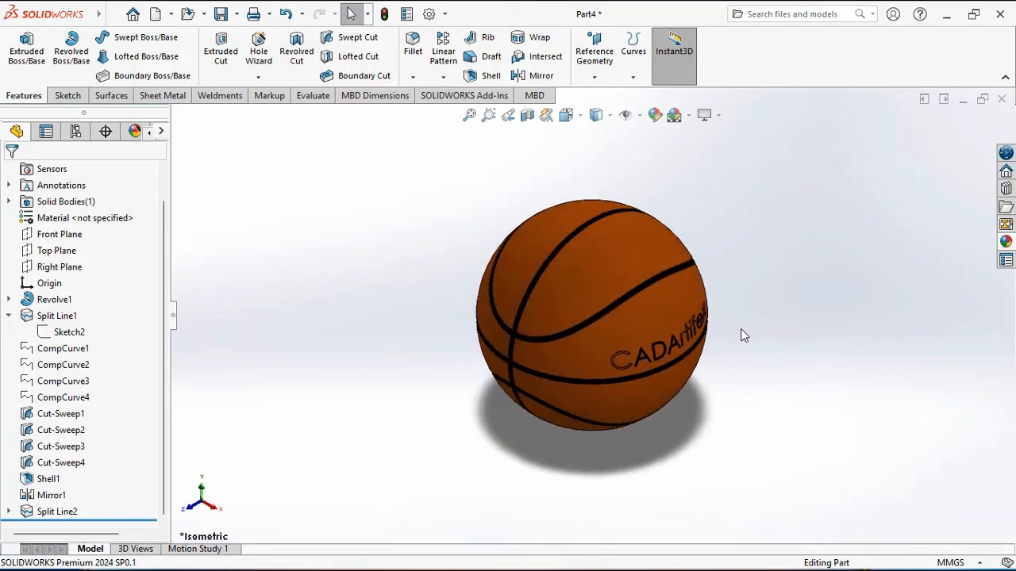